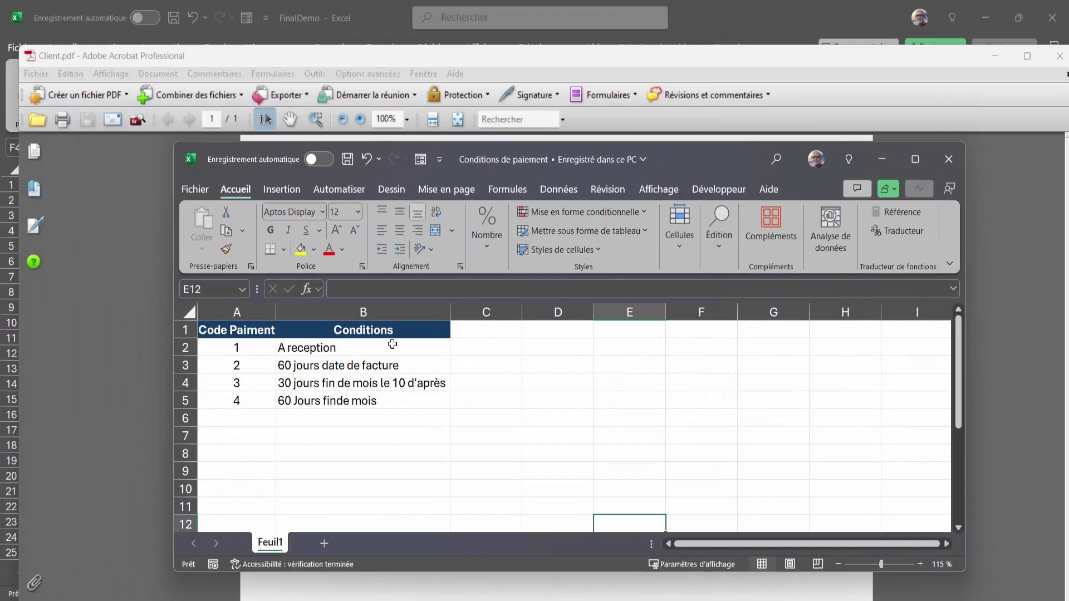
Step: Bring the FinalDemo workbook forward and select the first payment code on Fusionner1
left_click(363, 348)
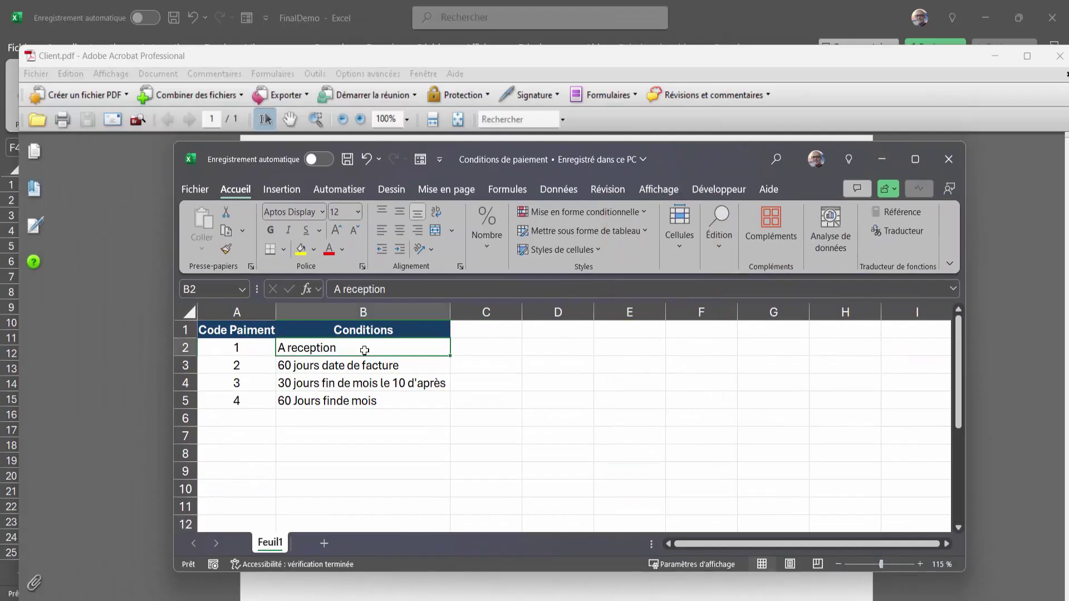
left_click(243, 348)
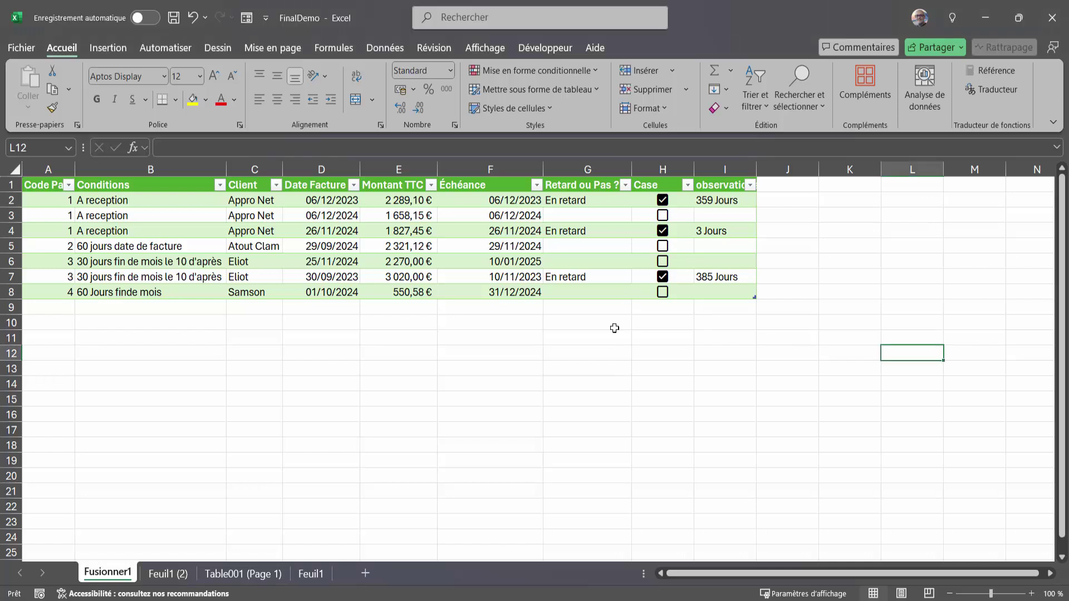
Step: Inspect the third invoice's amount and the due-date and late-status formulas in F2 and G2
left_click(415, 230)
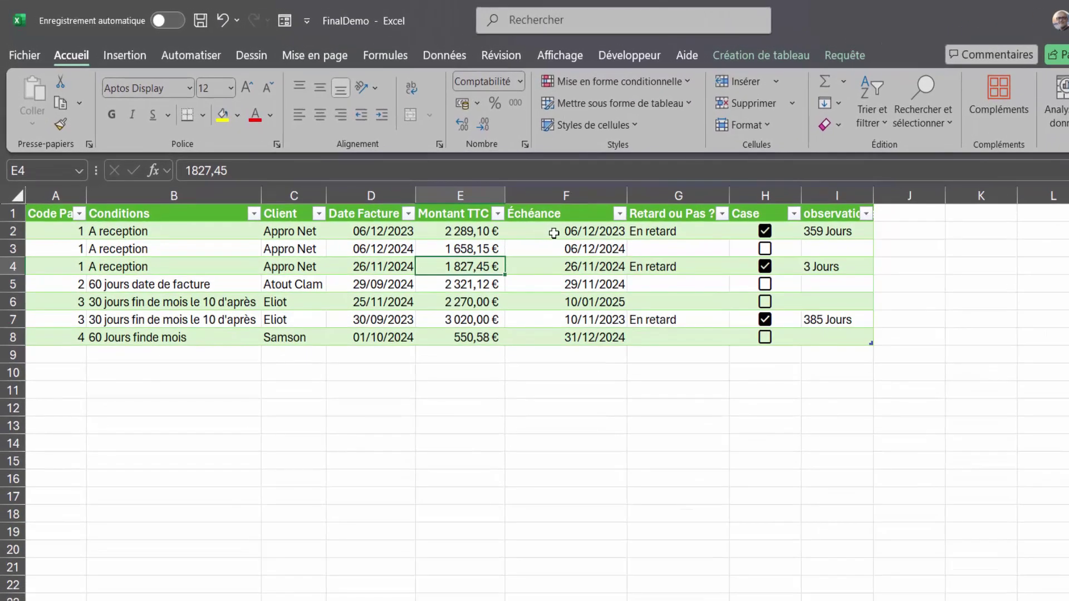
left_click(555, 233)
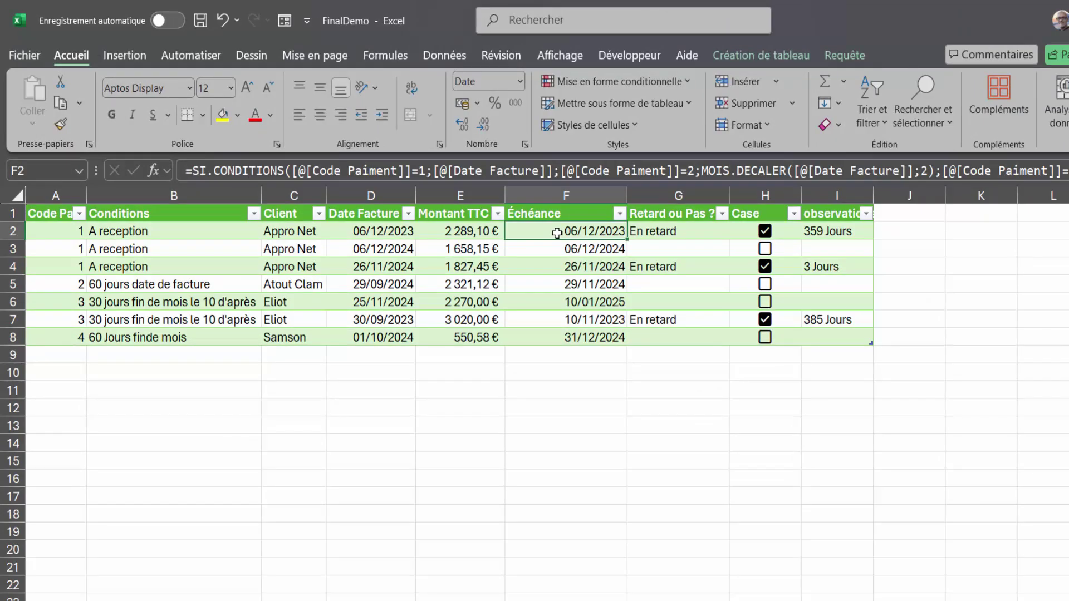
left_click(652, 234)
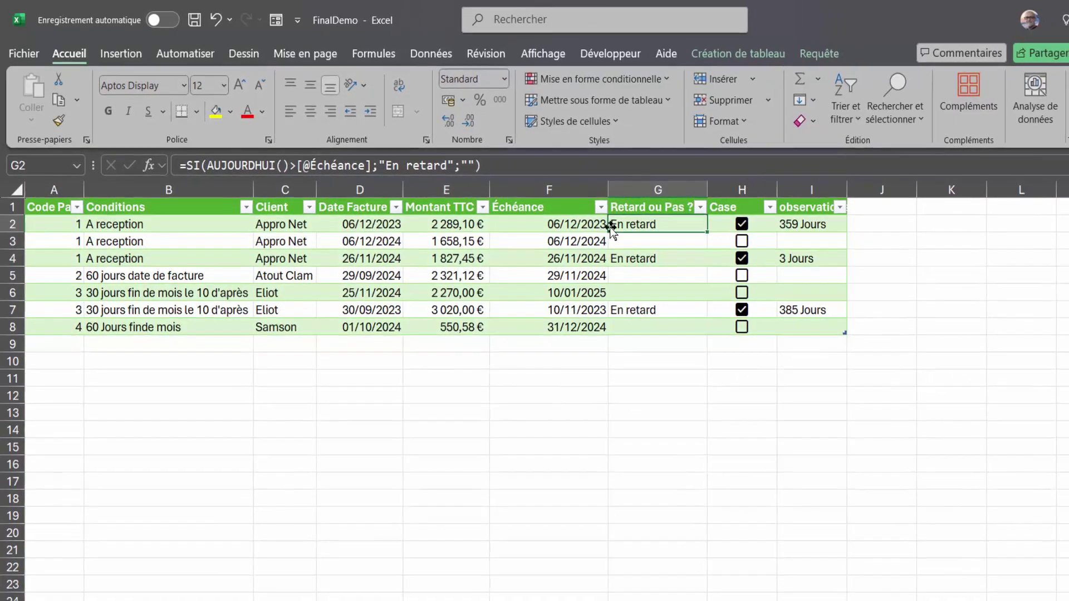
Step: Untick and re-tick the first invoice's checkbox to restore 359 Jours, and view the days-late formula
left_click(738, 224)
left_click(724, 222)
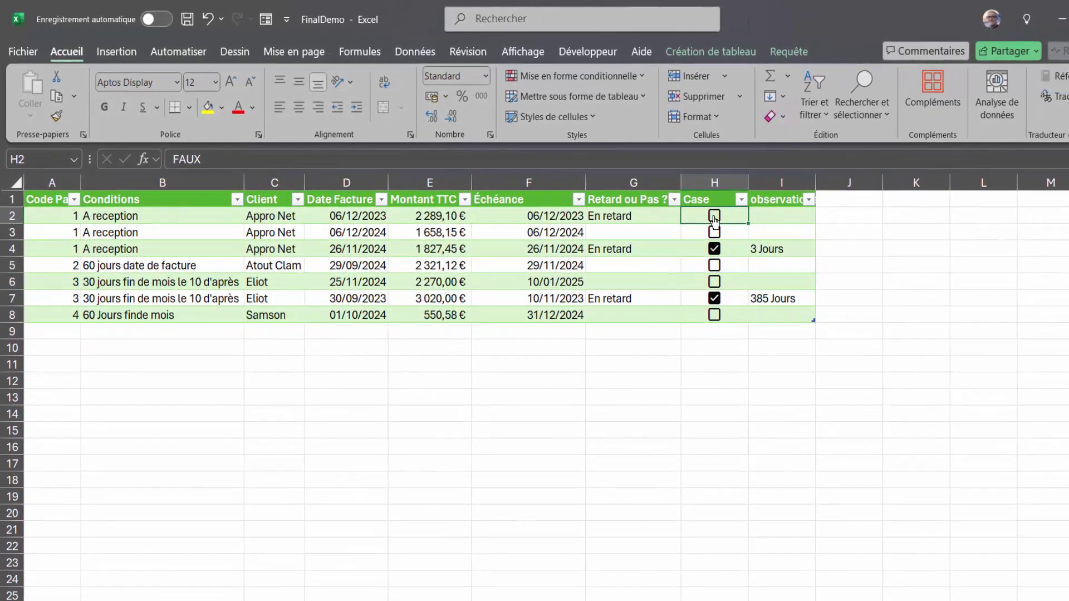
left_click(711, 216)
left_click(768, 215)
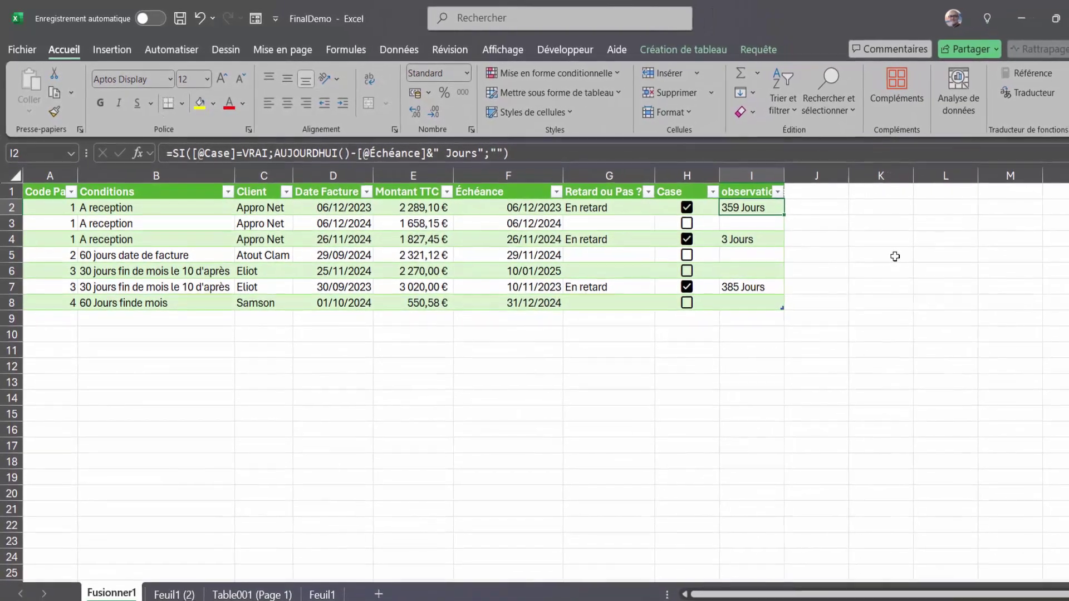
Step: Deselect the table and switch to the Explication Échéances workbook
left_click(626, 396)
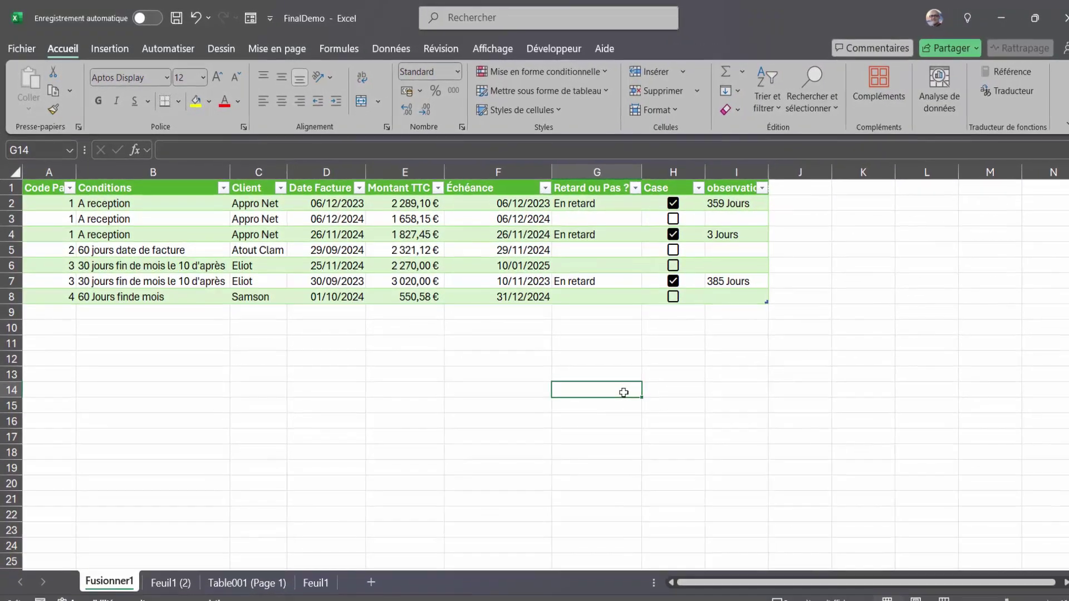
left_click(408, 361)
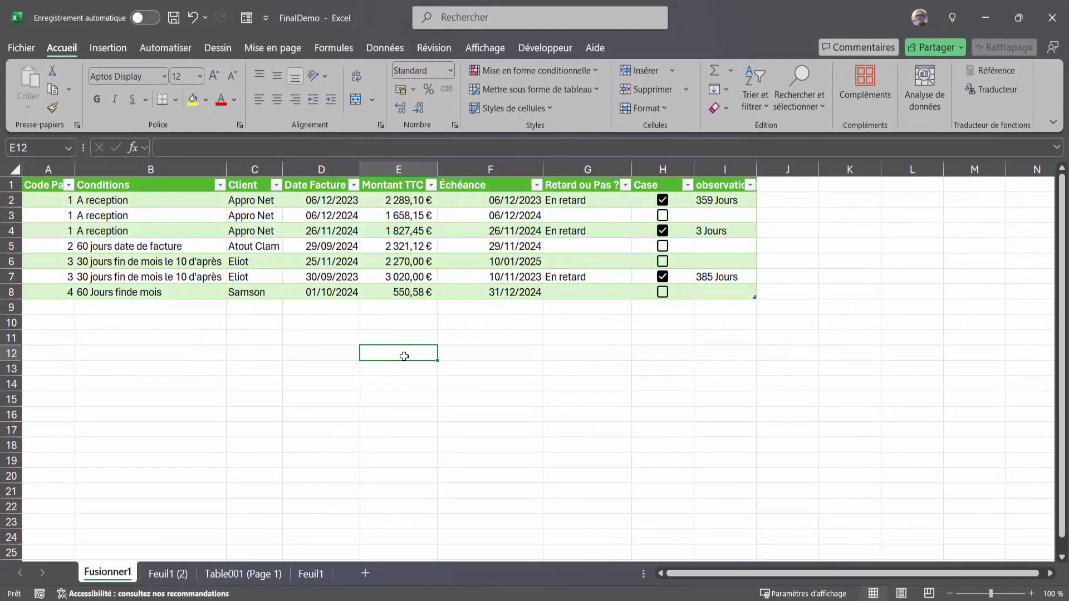
key("alt+Tab")
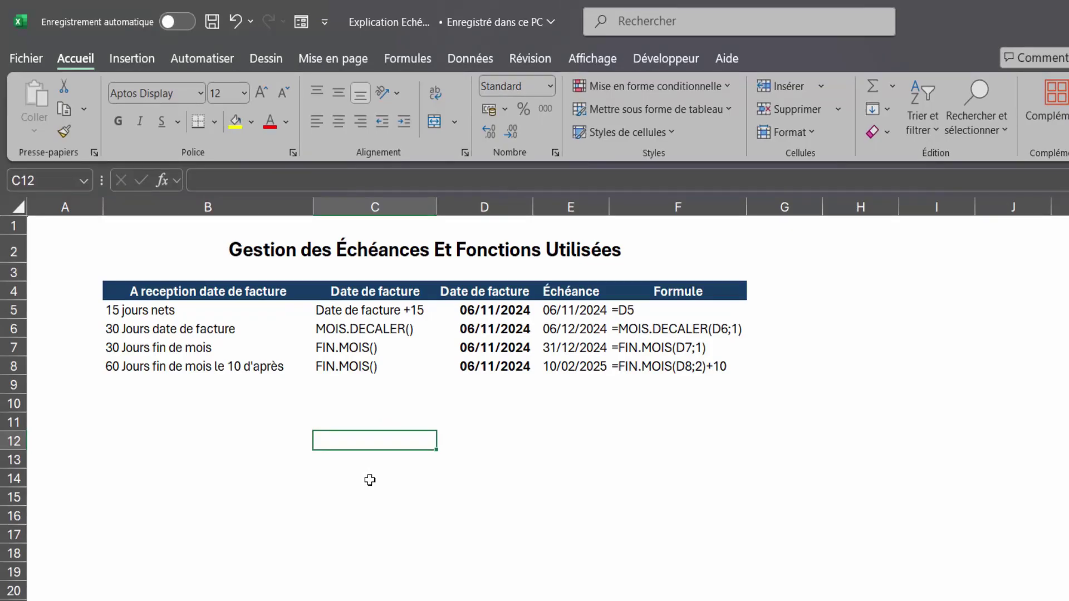
Step: Review the 15 jours nets and 30 Jours date de facture terms with their formulas
left_click(131, 312)
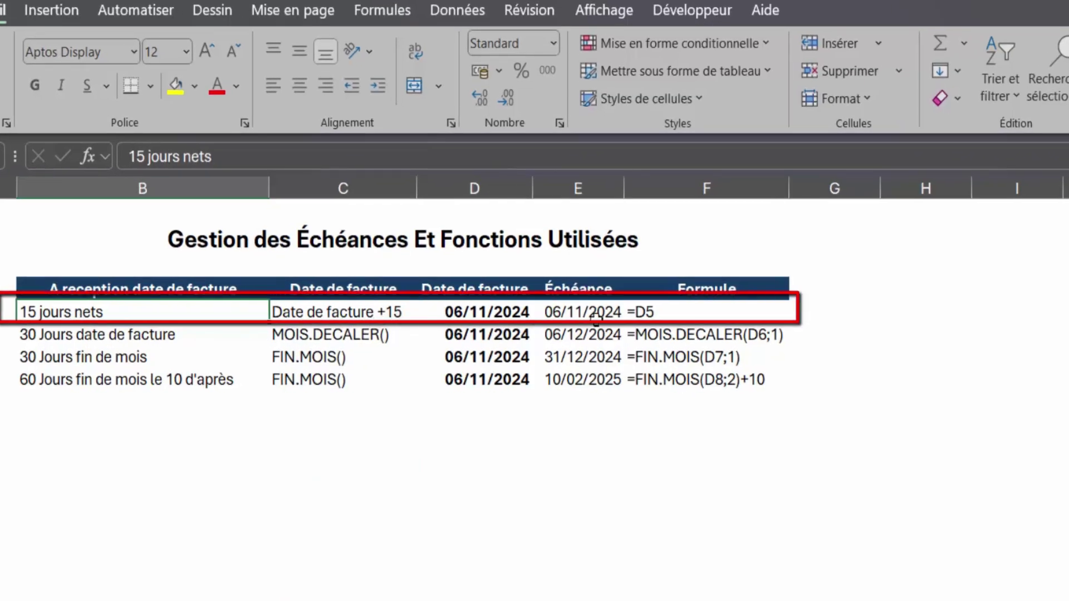
left_click(642, 312)
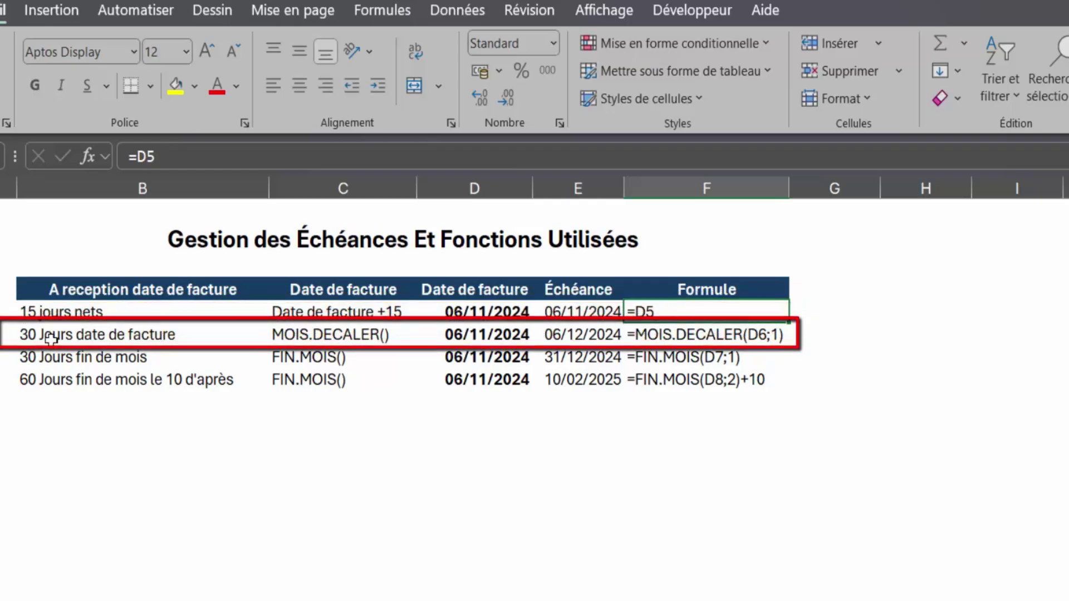
left_click(84, 338)
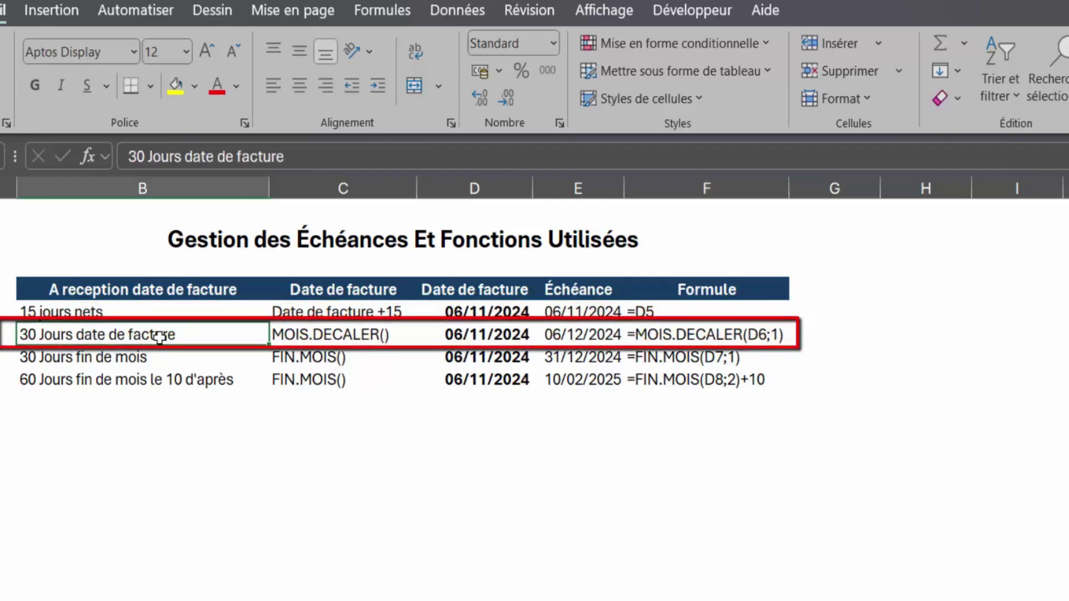
left_click(330, 336)
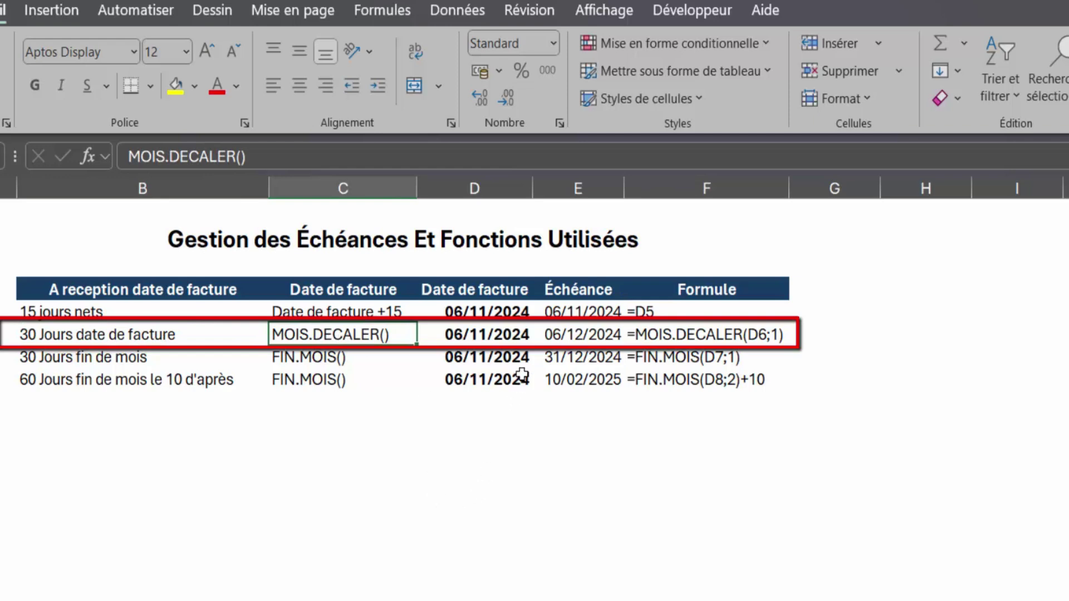
Step: Re-enter E6 as =MOIS.DECALER(D6;1), giving 06/12/2024
left_click(576, 340)
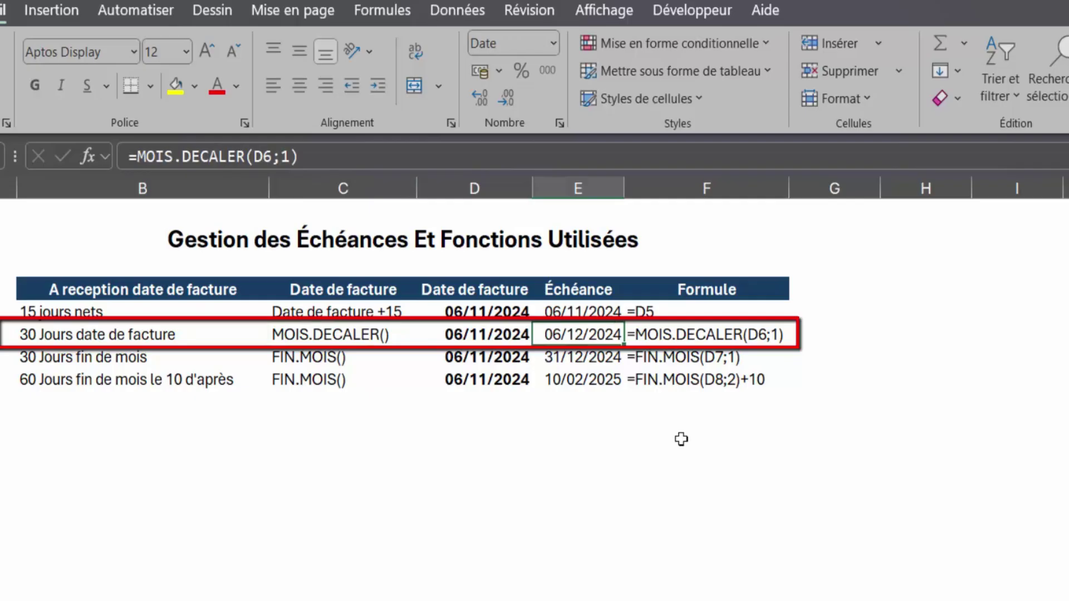
type("=mois")
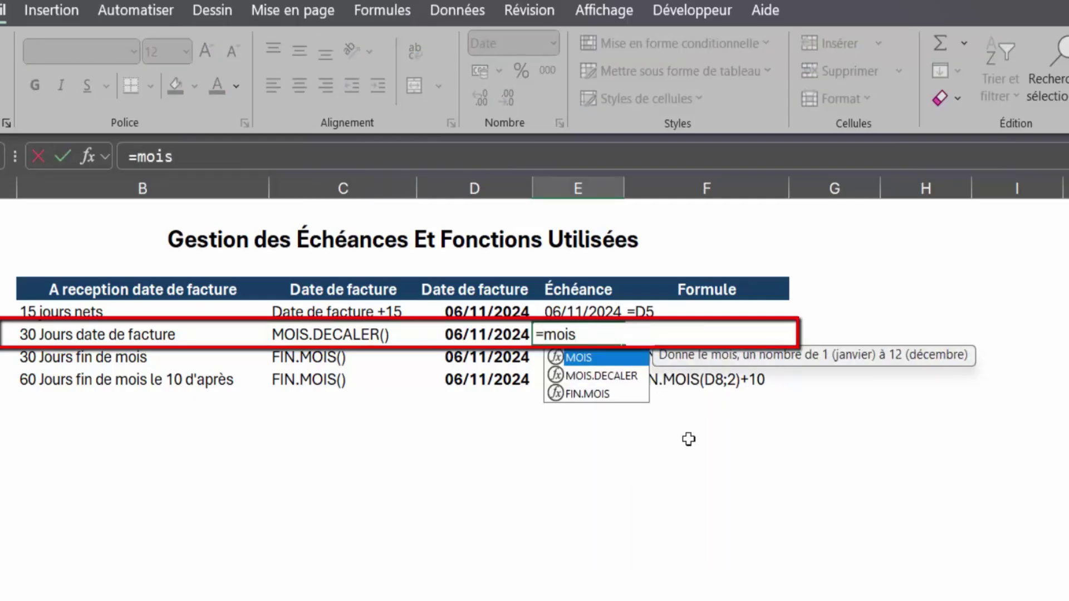
double_click(595, 376)
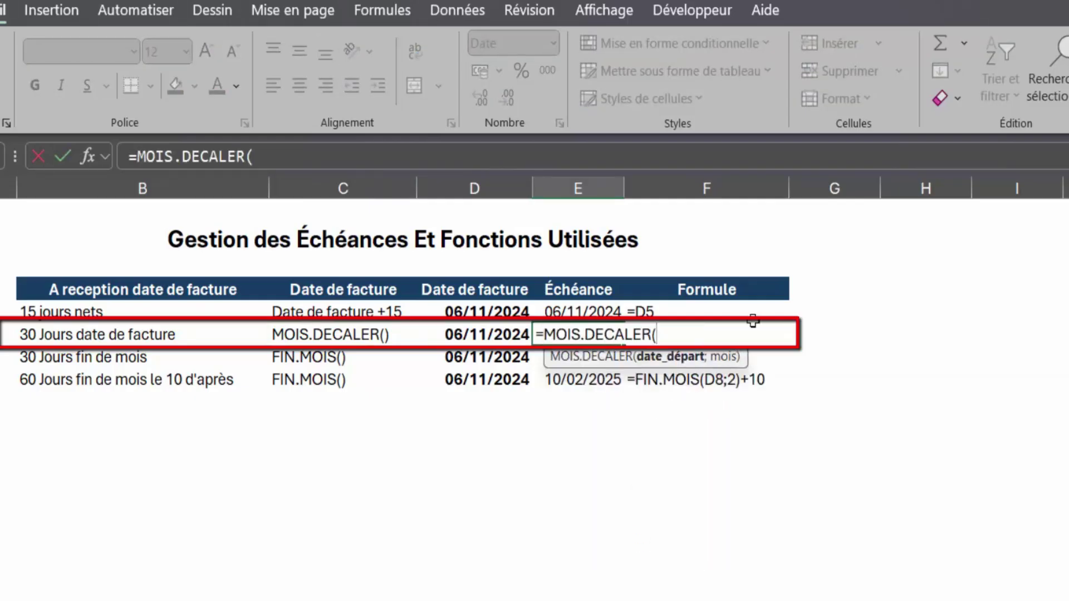
left_click(487, 333)
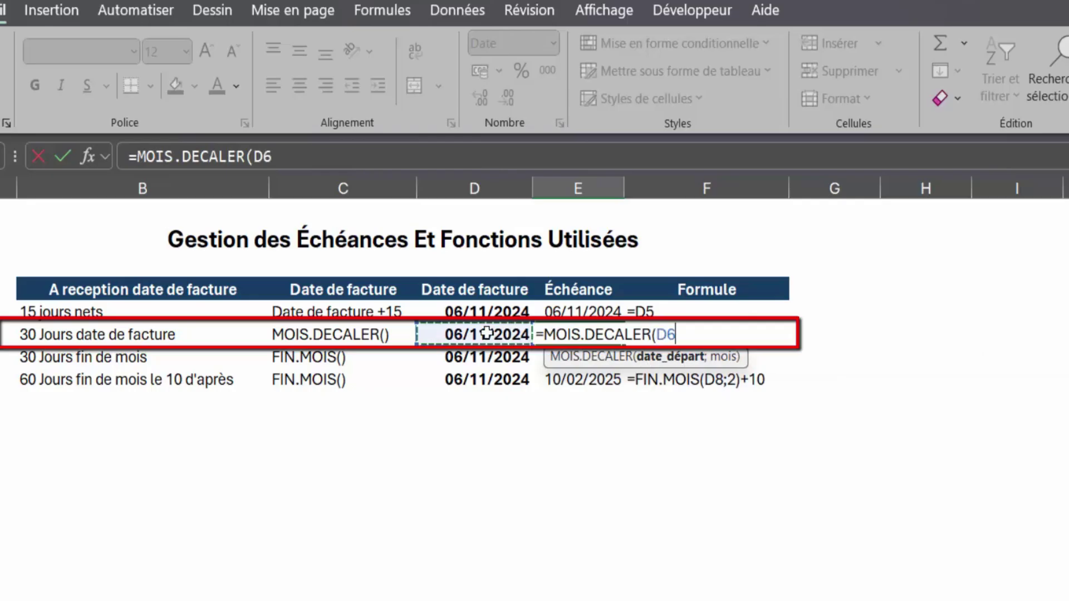
type(";1)")
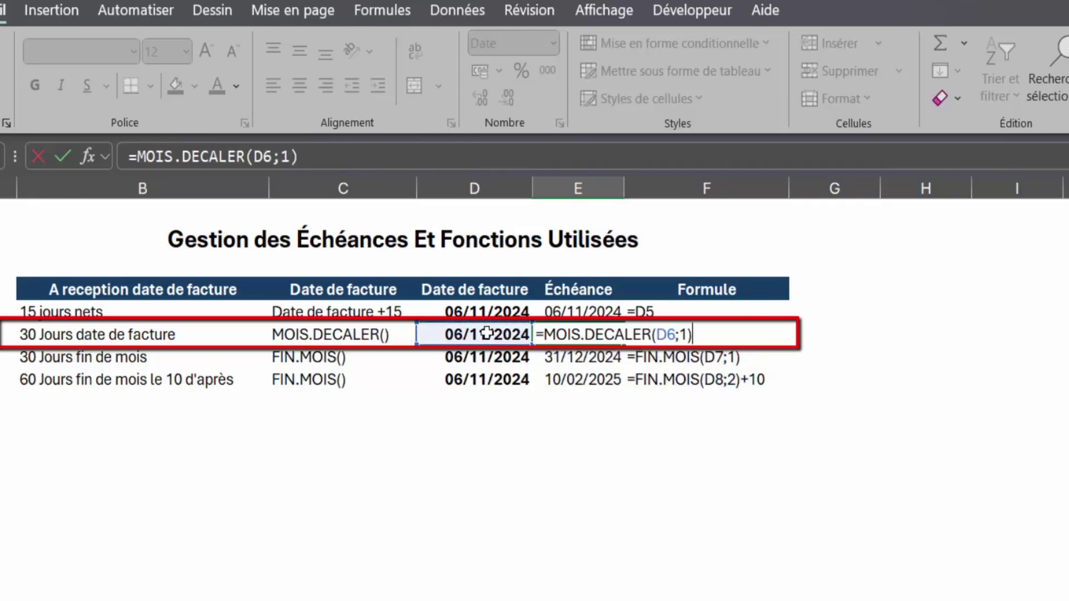
key("Return")
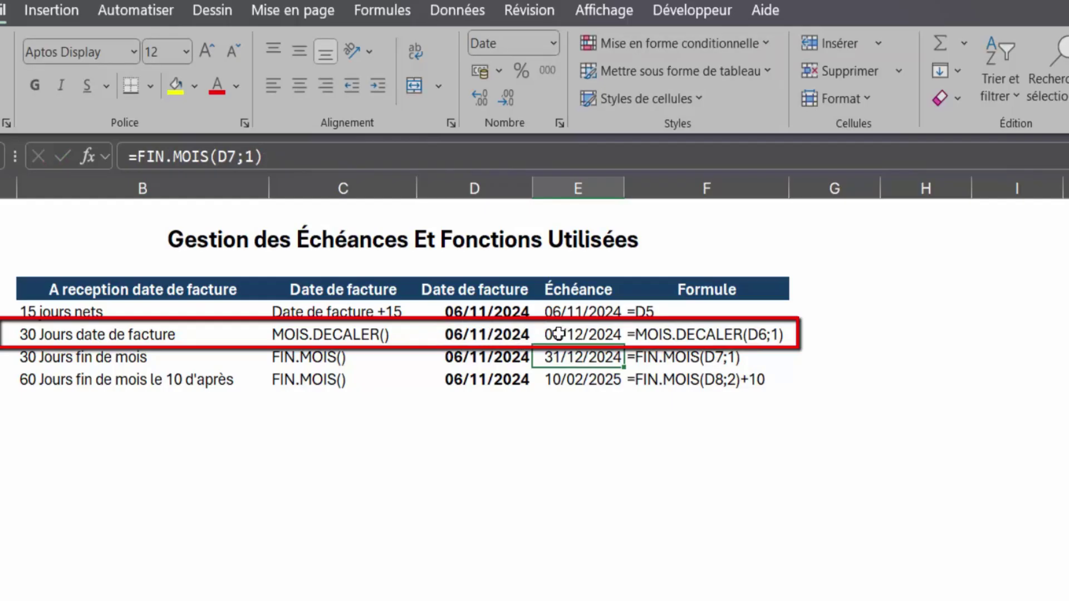
left_click(567, 332)
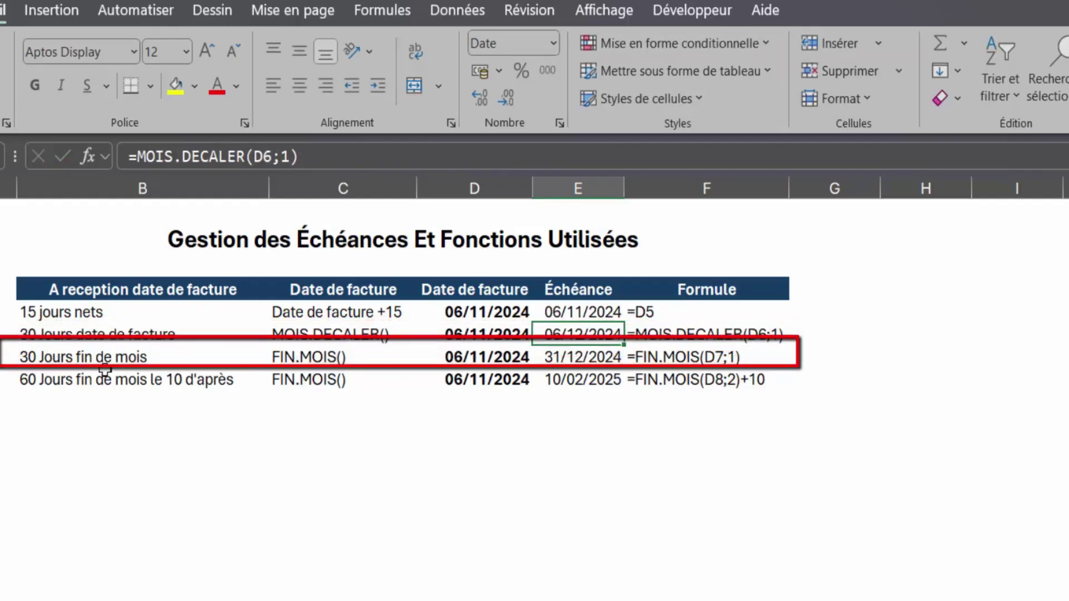
Step: Review the 30 Jours fin de mois term, its invoice date and its FIN.MOIS formula
left_click(76, 359)
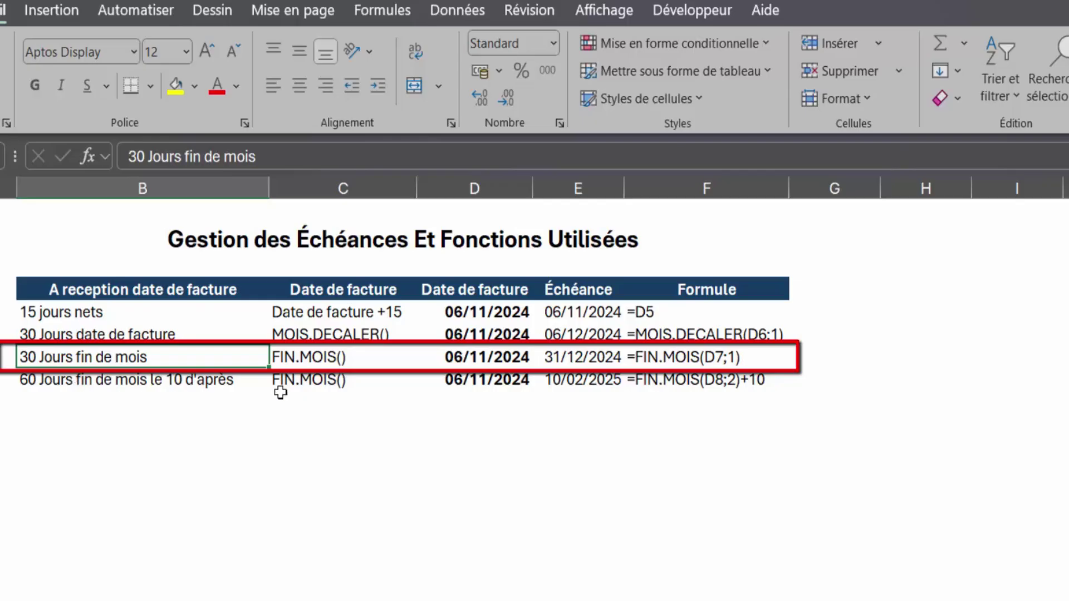
left_click(470, 362)
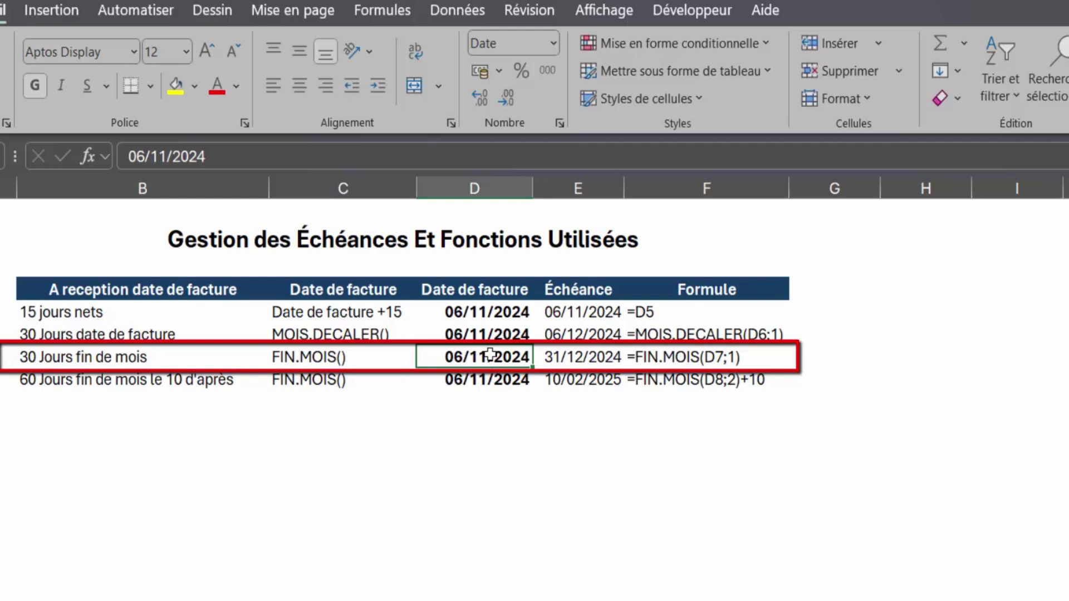
left_click(681, 355)
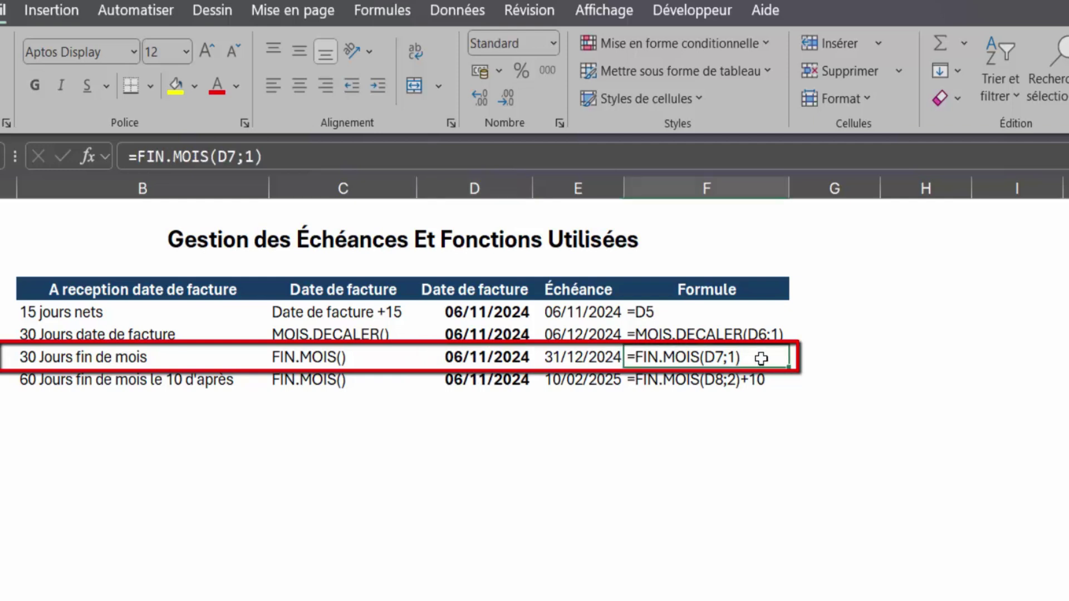
Step: Re-enter E7 as =FIN.MOIS(D7;1) for 31/12/2024, then review the 60 Jours fin de mois le 10 d'après row
left_click(579, 355)
type("=fin.mois(")
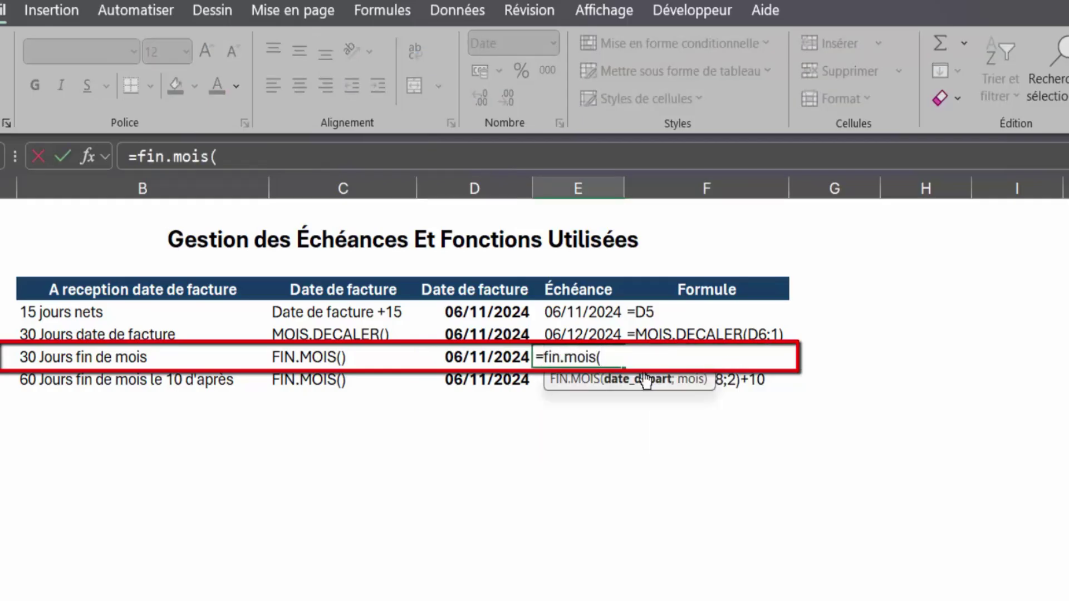
left_click(473, 354)
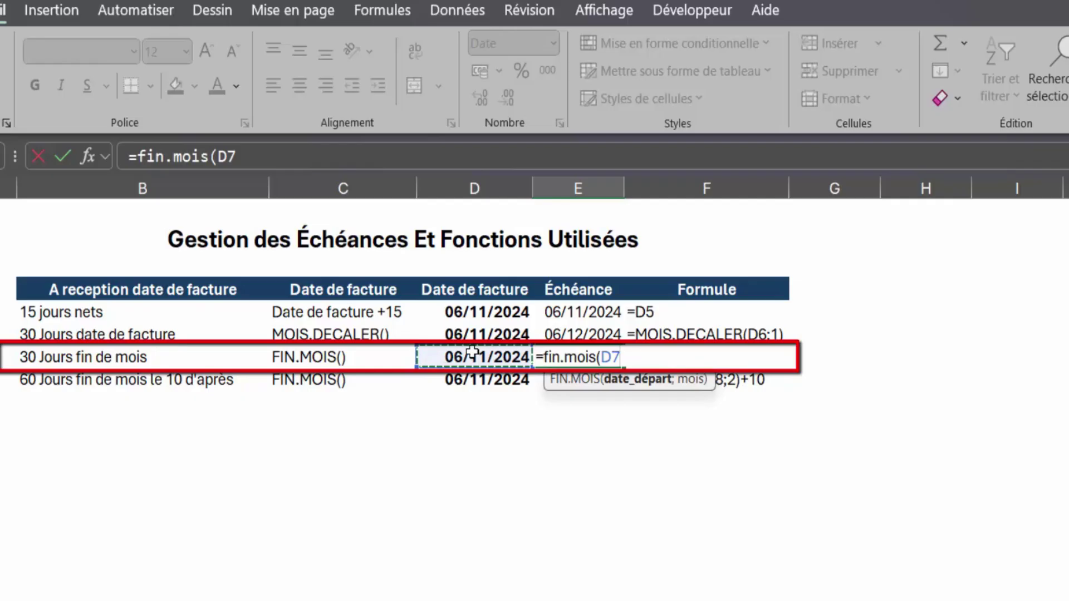
type(";1")
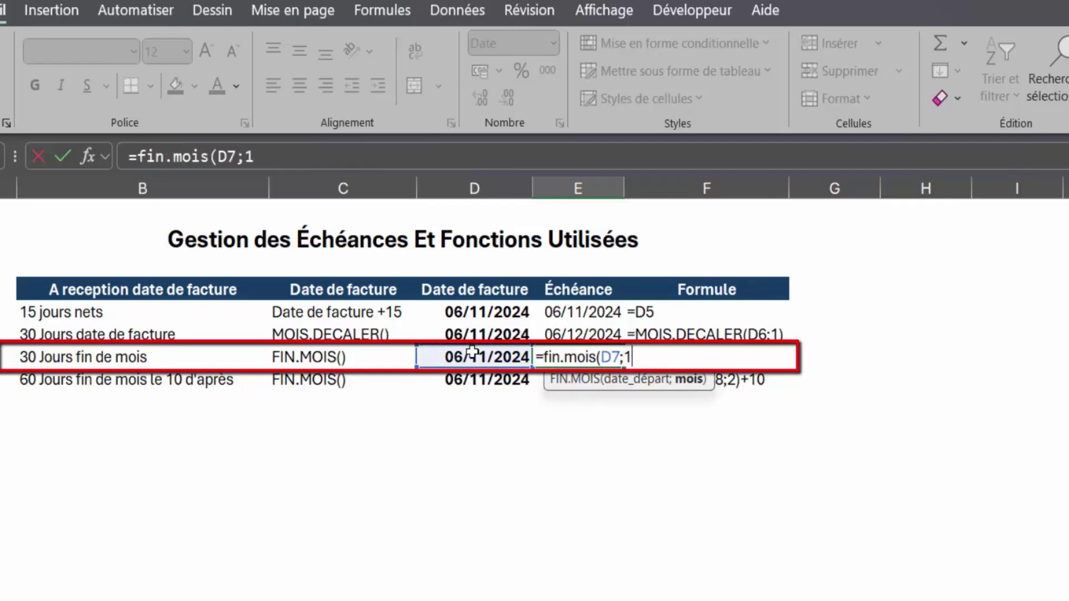
type(")")
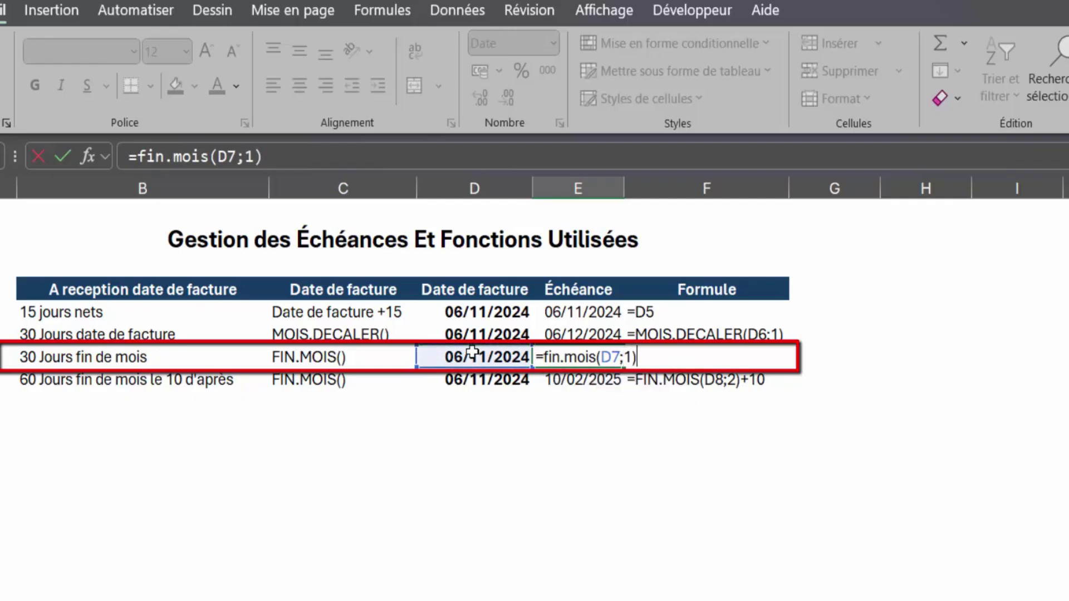
key("Return")
left_click(575, 357)
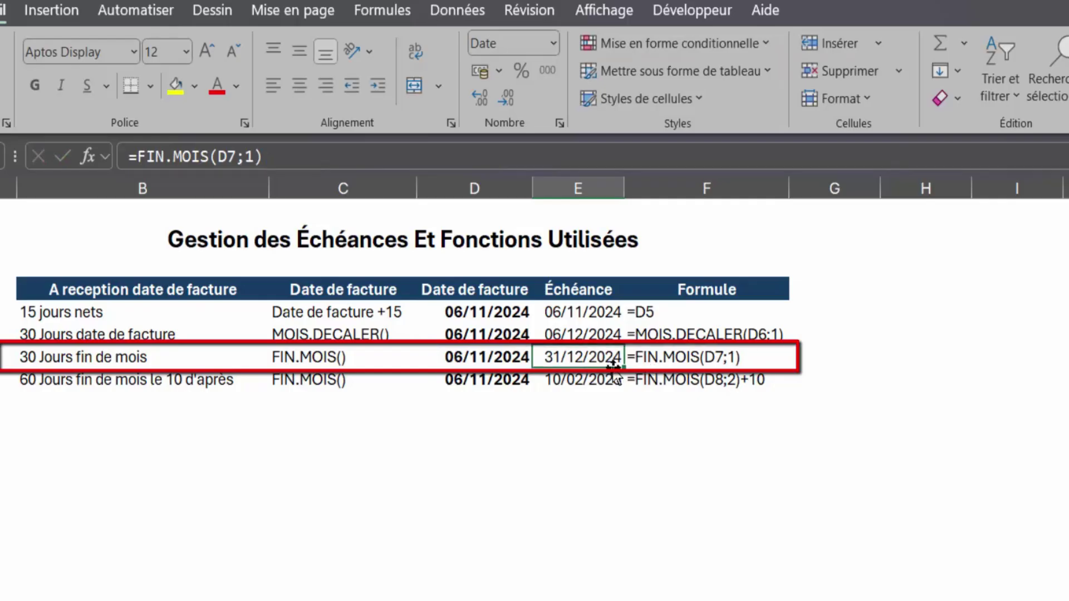
left_click(109, 387)
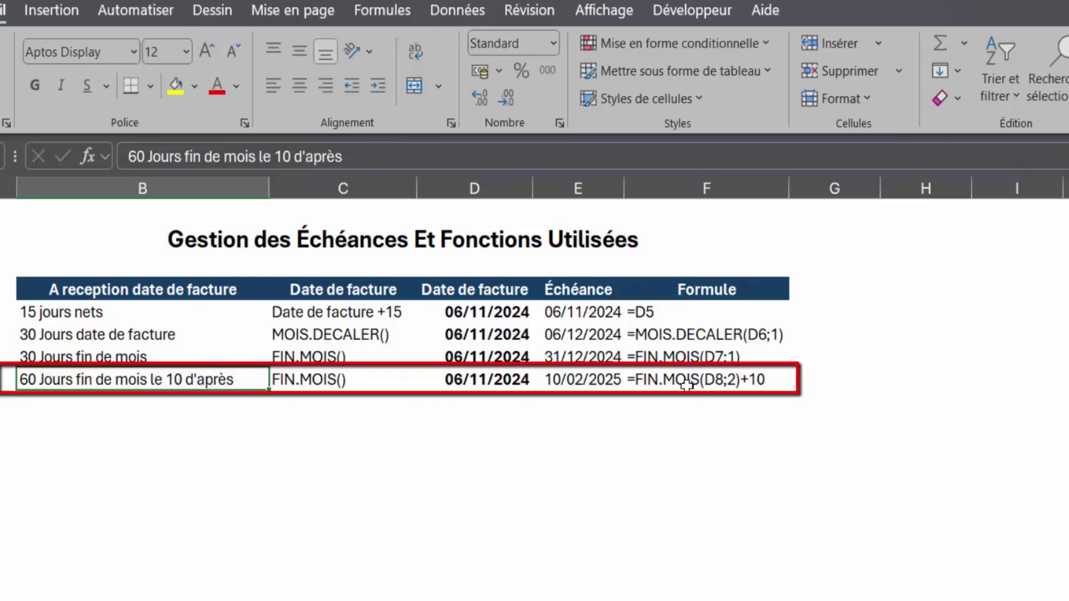
left_click(688, 384)
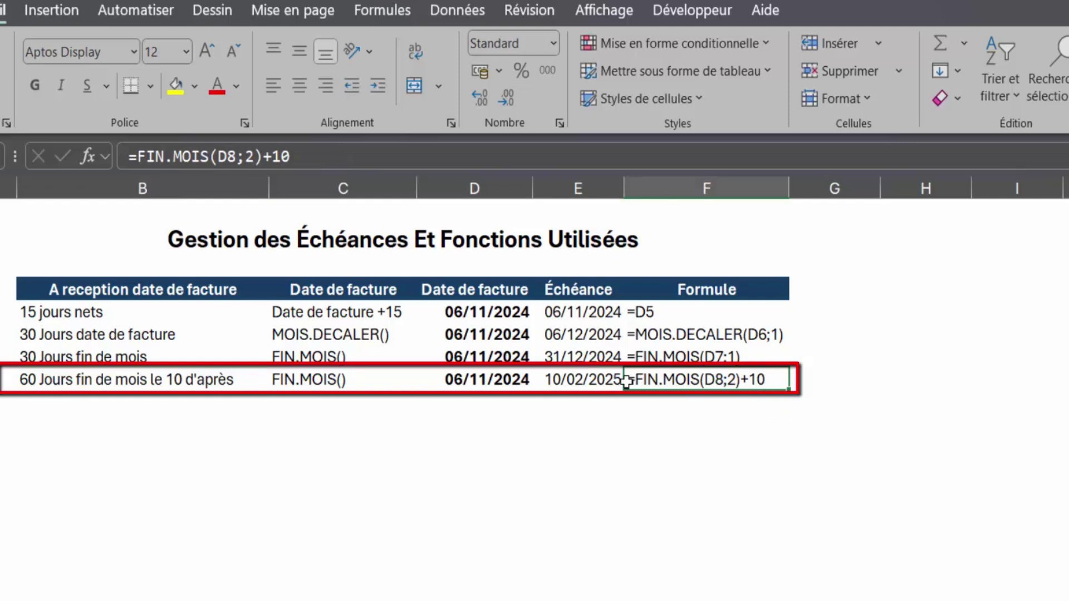
Step: Enter =FIN.MOIS(D8;2)+10 in E8 so the due date becomes 10/02/2025
left_click(576, 383)
type("=")
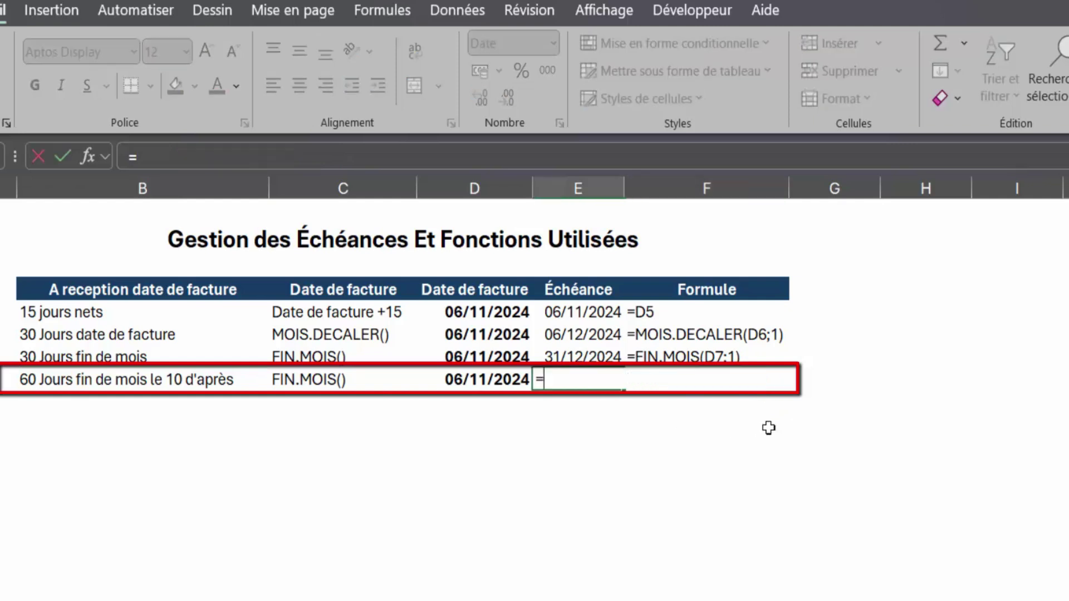
type("fin.mo")
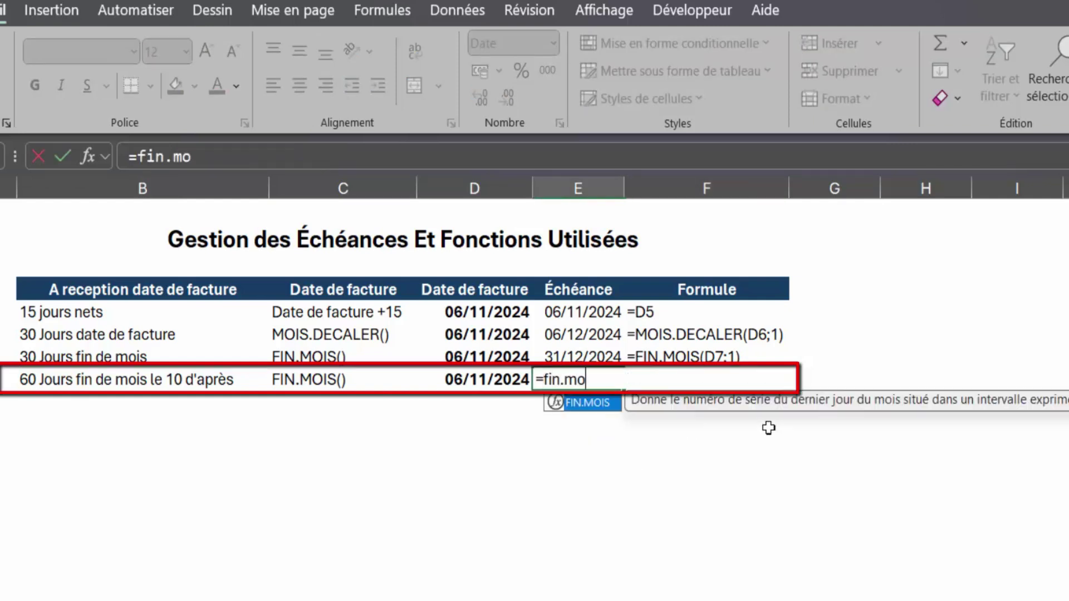
type("is(")
left_click(524, 372)
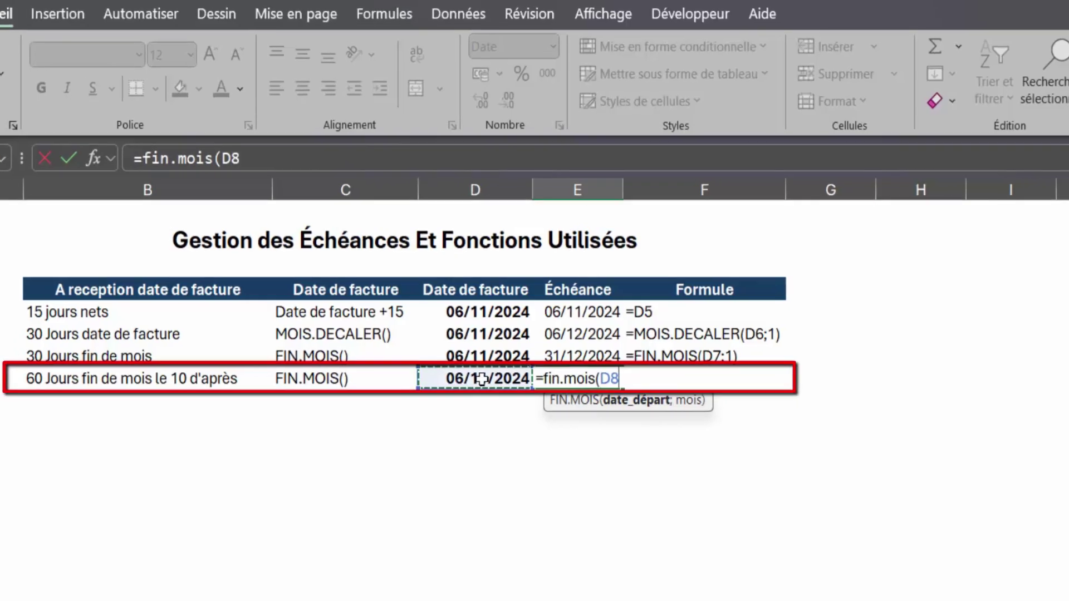
type(";")
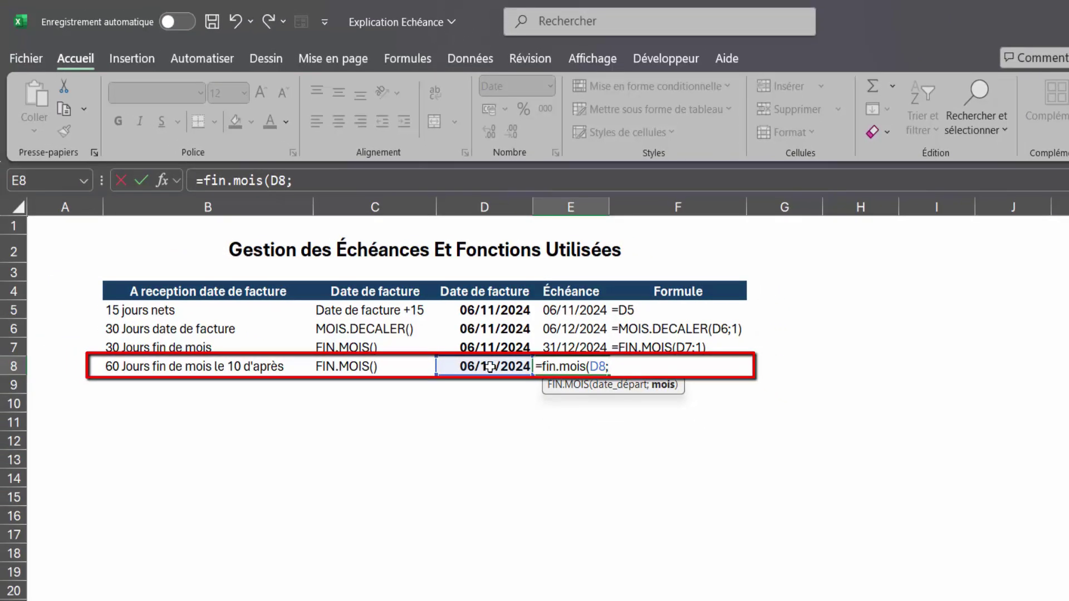
type("2")
type(")")
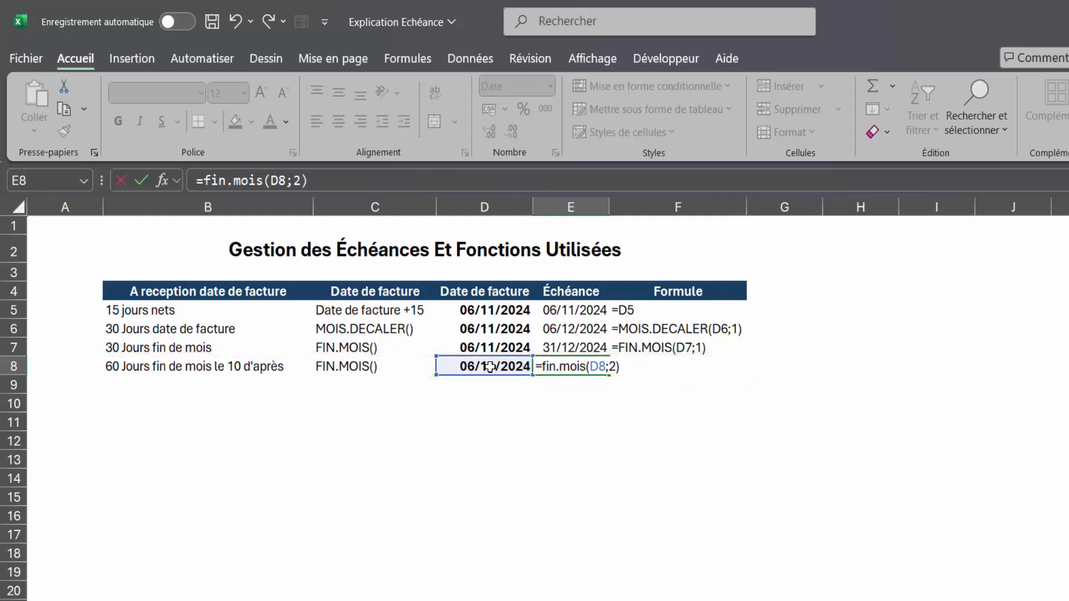
type("+10")
key("Return")
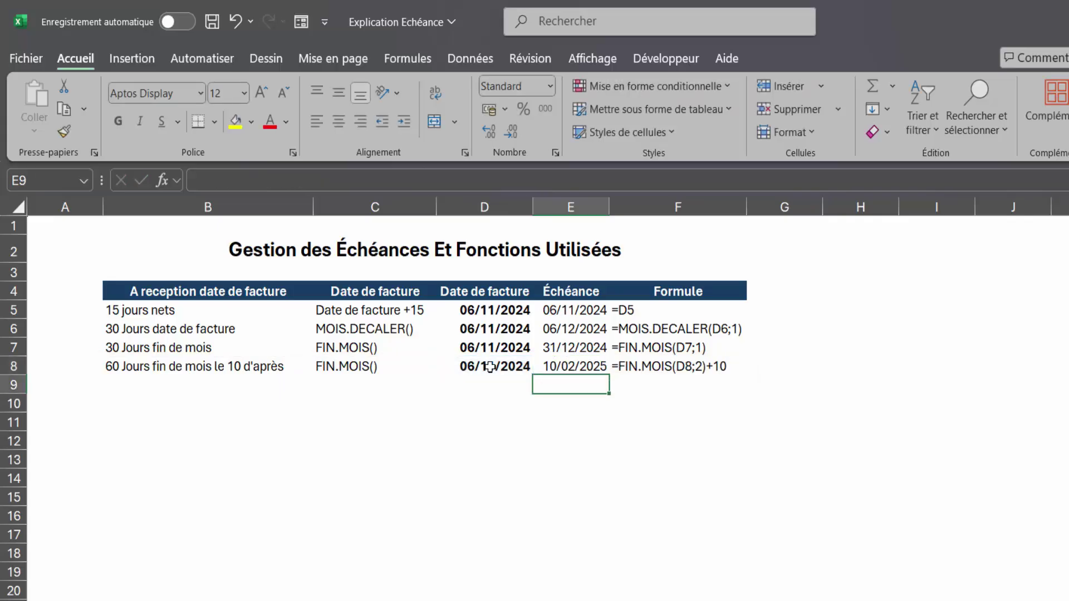
left_click(581, 366)
left_click(655, 468)
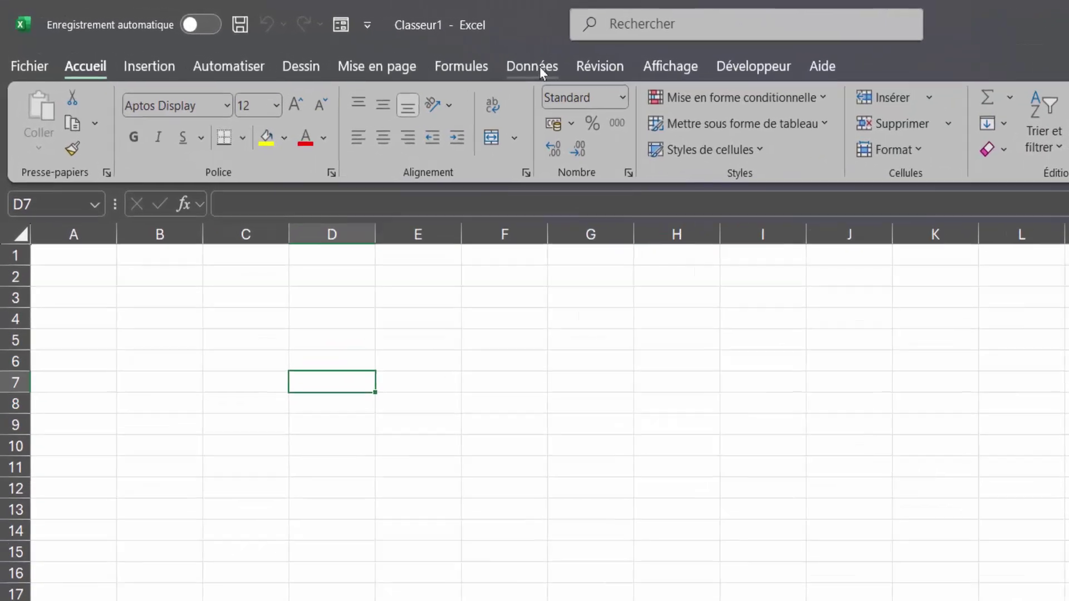
Step: On the Données tab with C3 selected, show the Obtenir des données file-source options
left_click(389, 48)
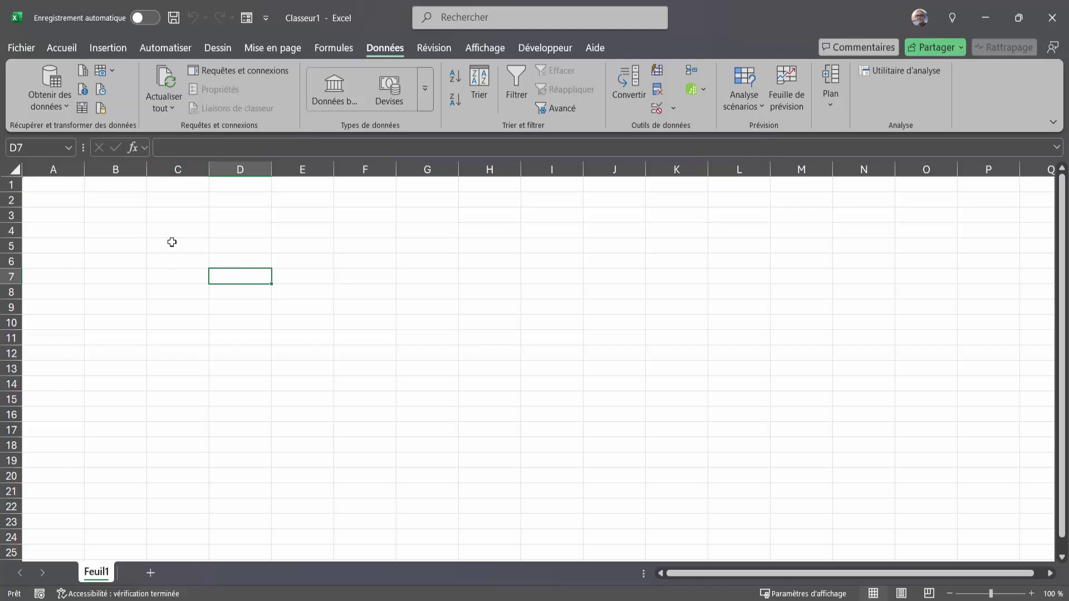
left_click(162, 219)
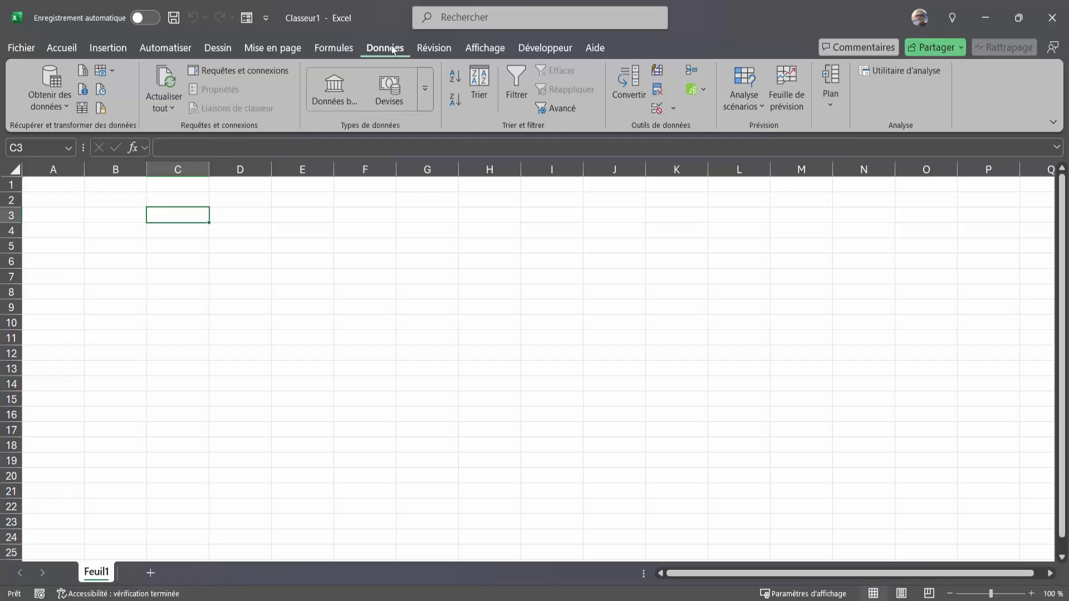
left_click(66, 105)
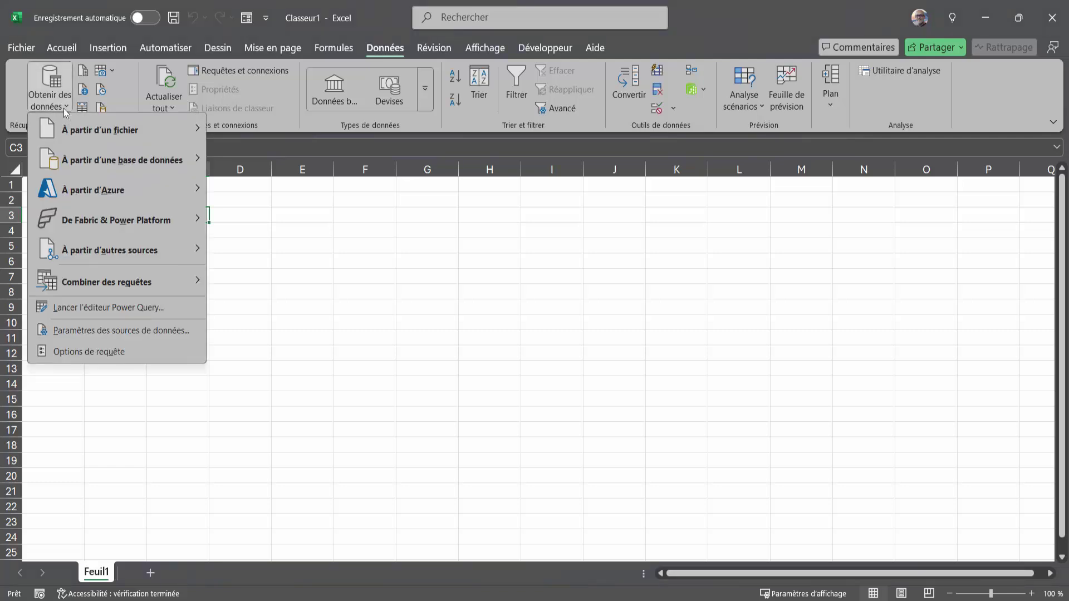
mouse_move(117, 129)
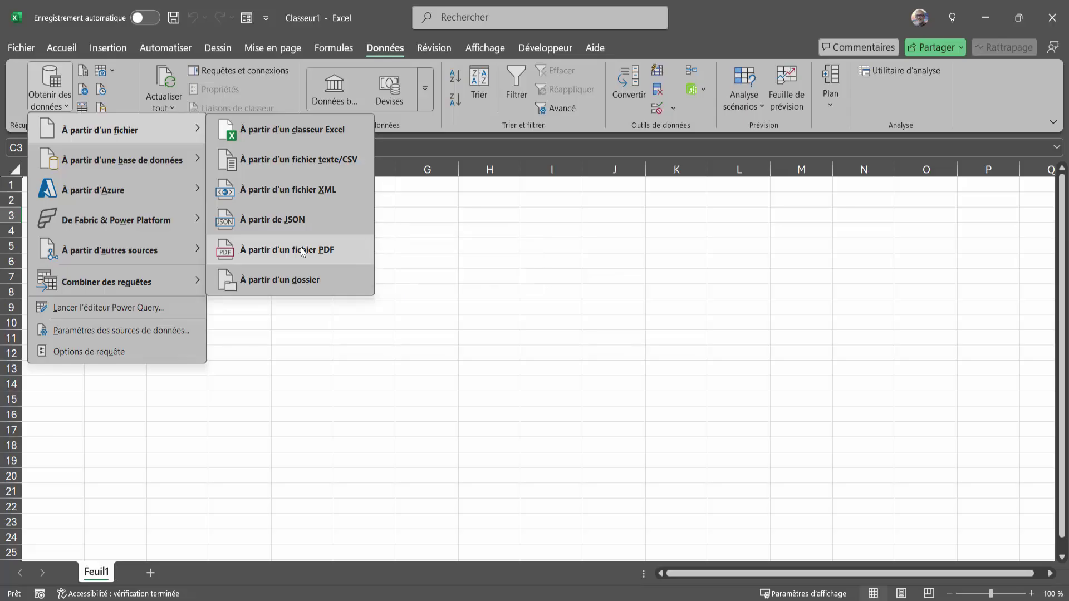
Step: Import from PDF, choosing Client.pdf in the desktop Echéance folder
left_click(301, 252)
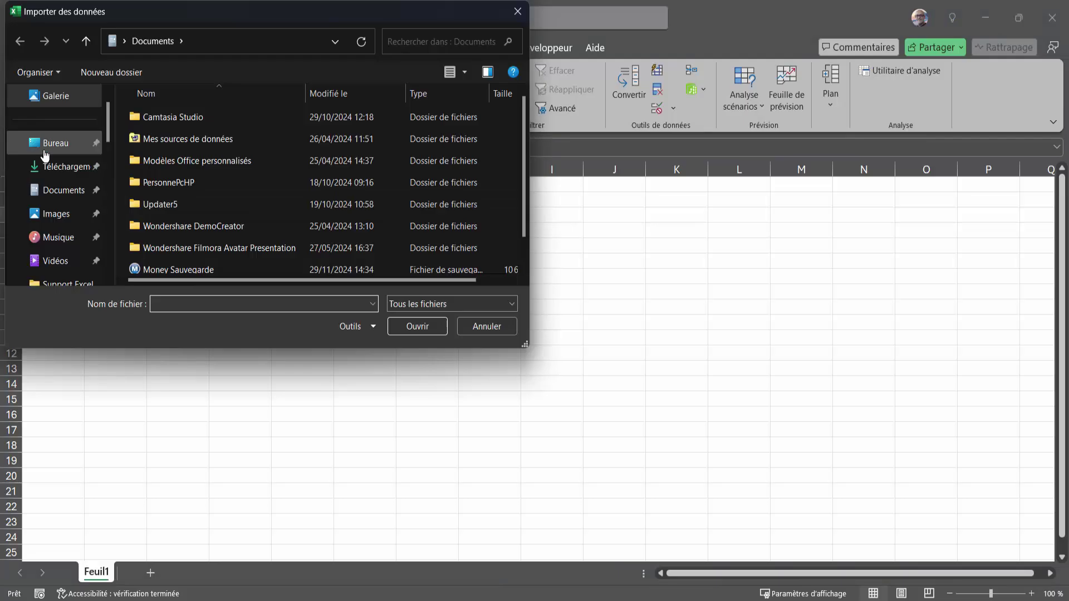
left_click(13, 147)
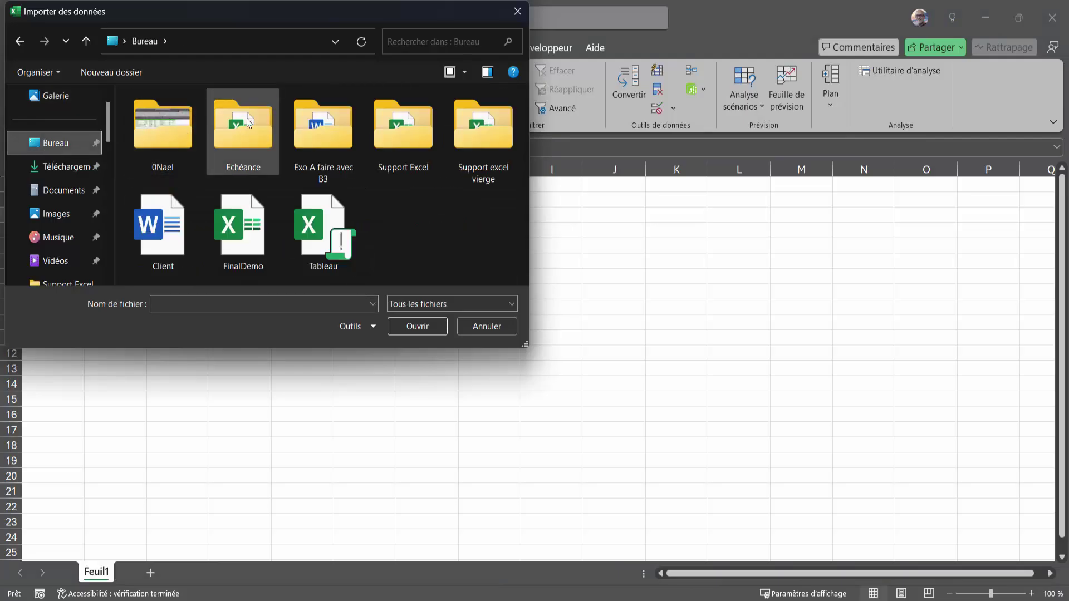
left_click(246, 127)
double_click(245, 127)
left_click(157, 120)
double_click(135, 121)
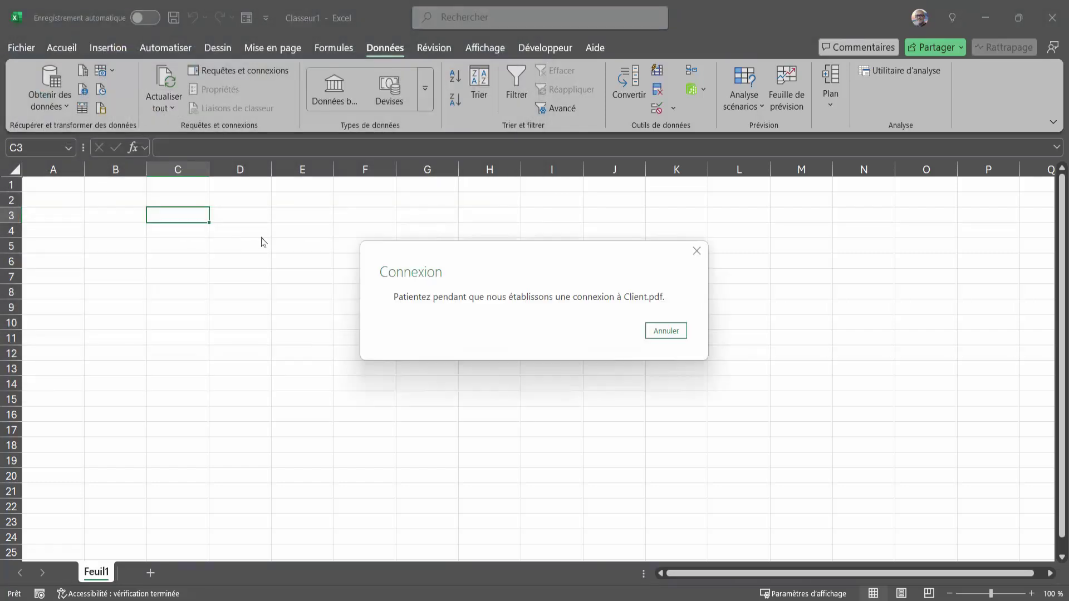
Step: Compare the Table001 (Page 1) and Page001 previews, then load Table001 (Page 1) into Power Query Editor
left_click_drag(526, 56, 512, 78)
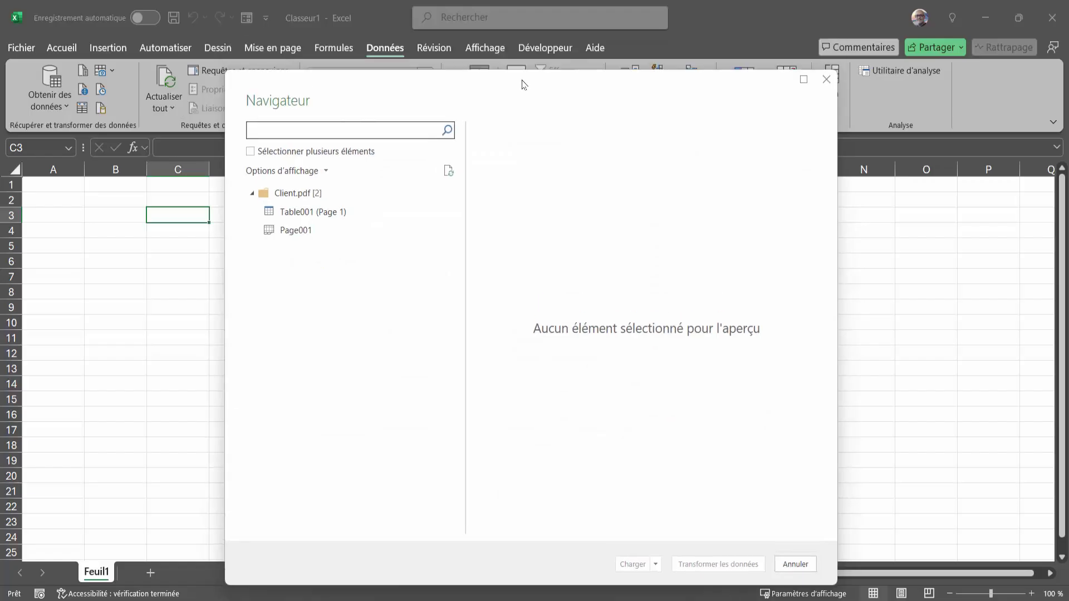
left_click(298, 207)
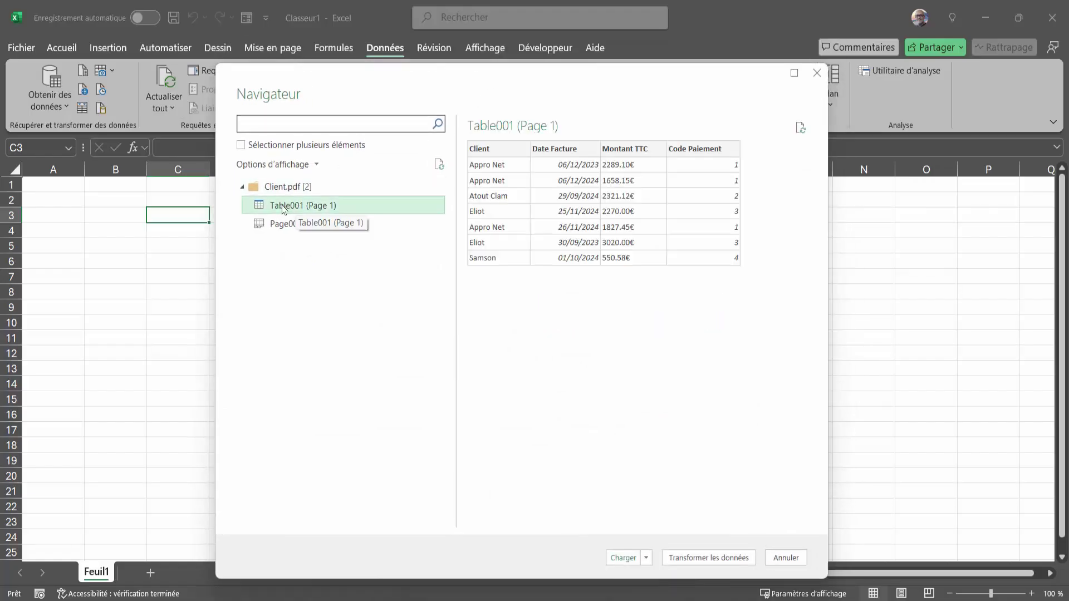
left_click(287, 224)
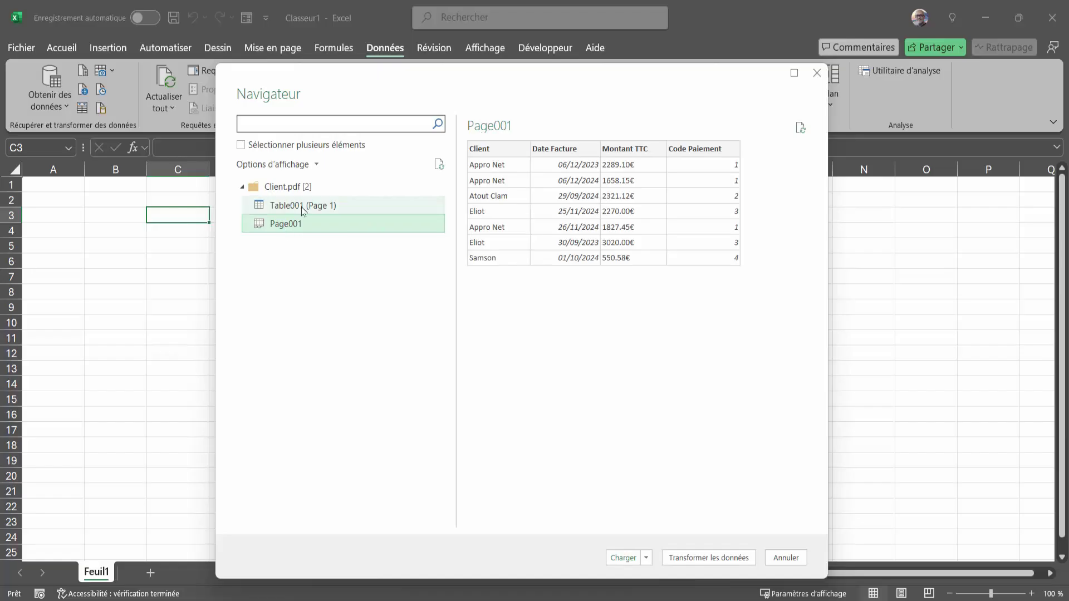
left_click(295, 211)
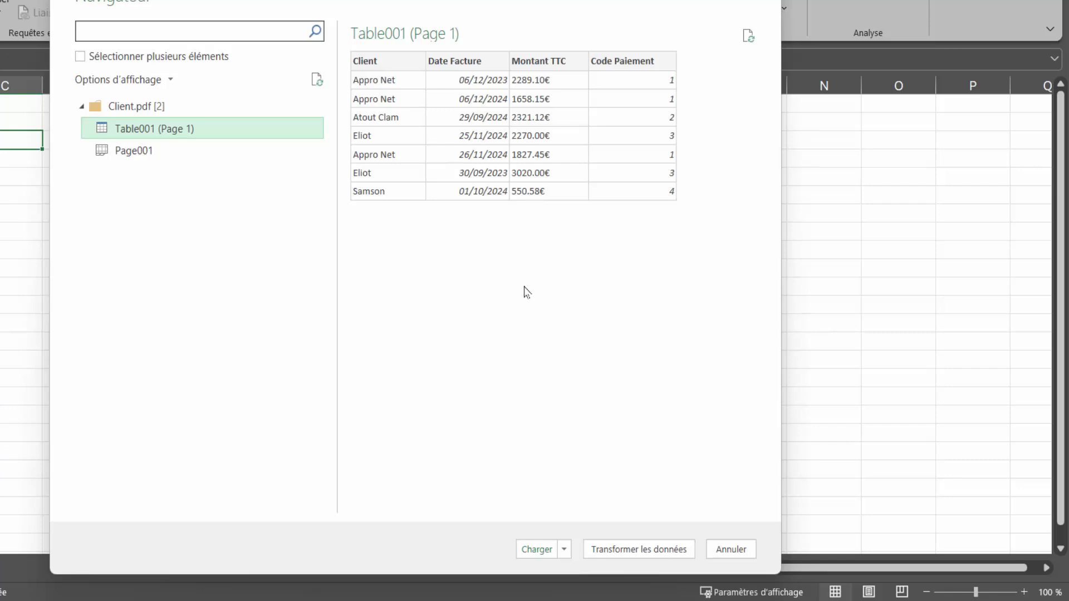
left_click(697, 561)
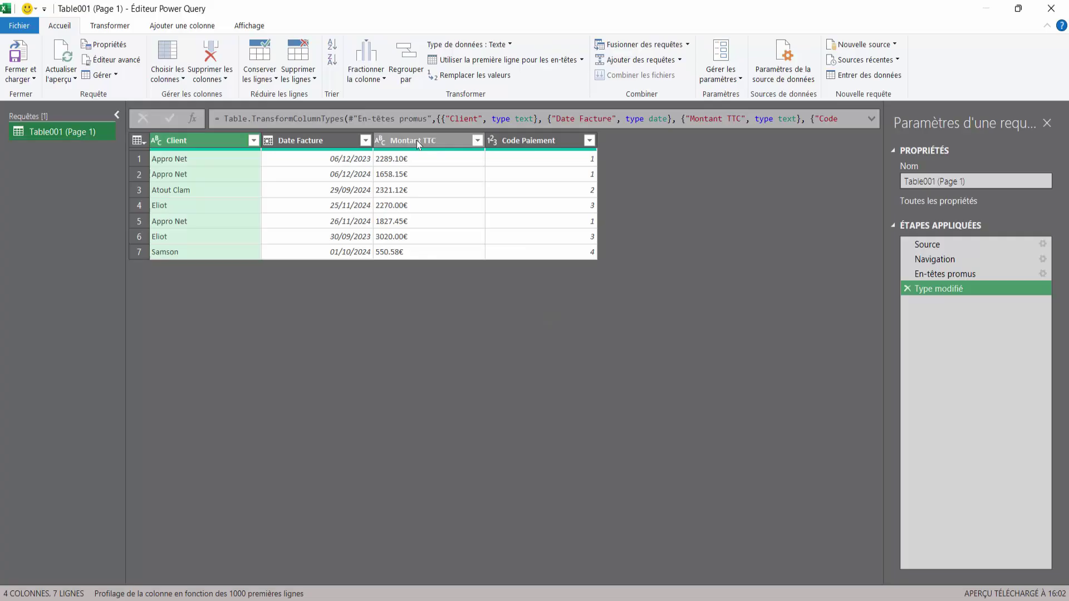
Step: Replace '.' with ',' in Montant TTC and set its type to Nombre décimal
left_click(419, 144)
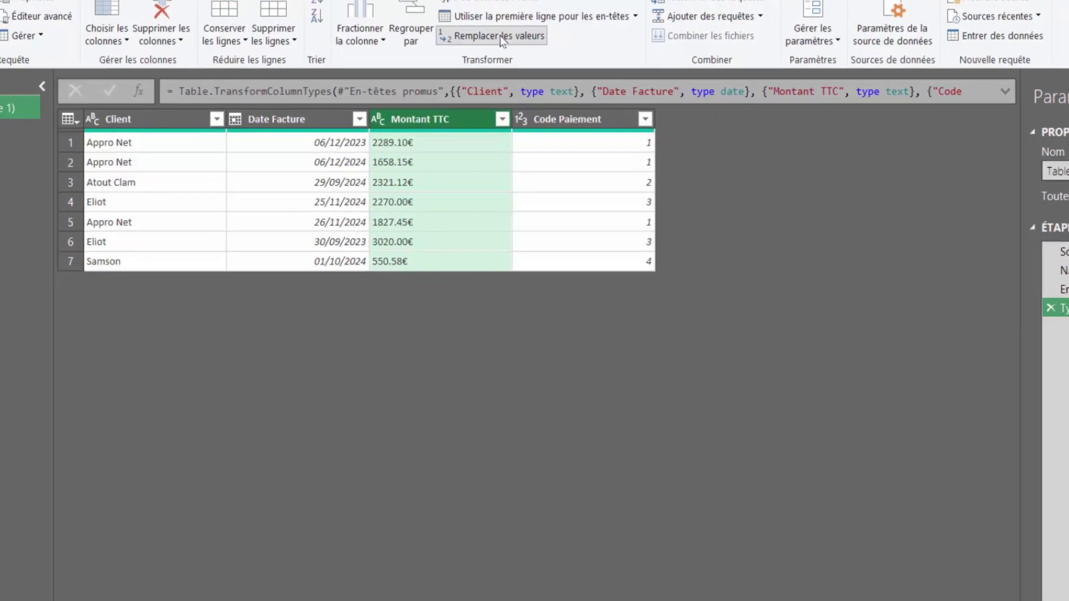
left_click(503, 39)
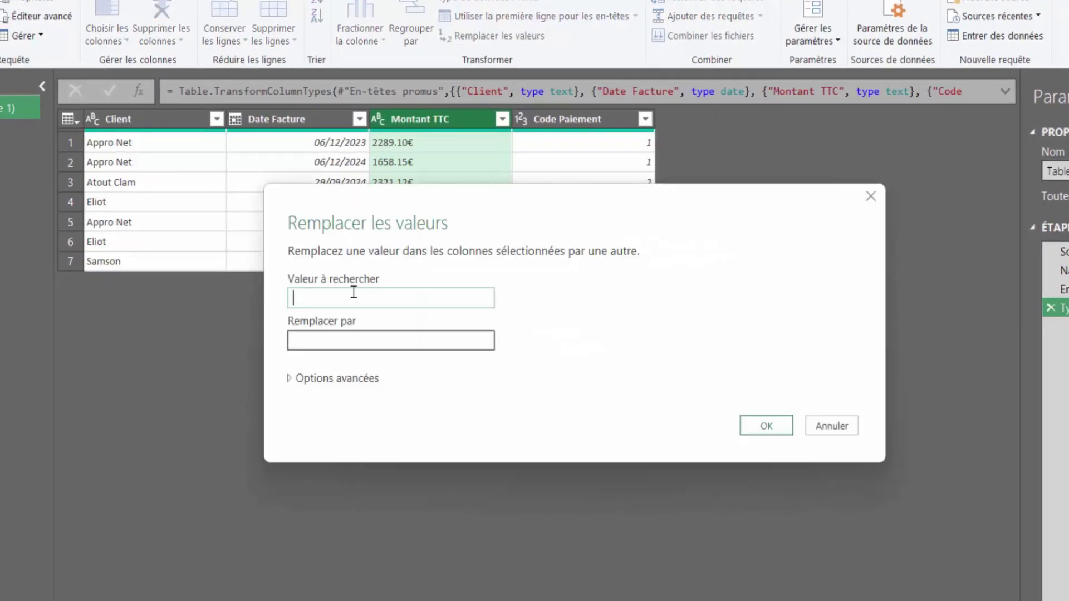
key("Tab")
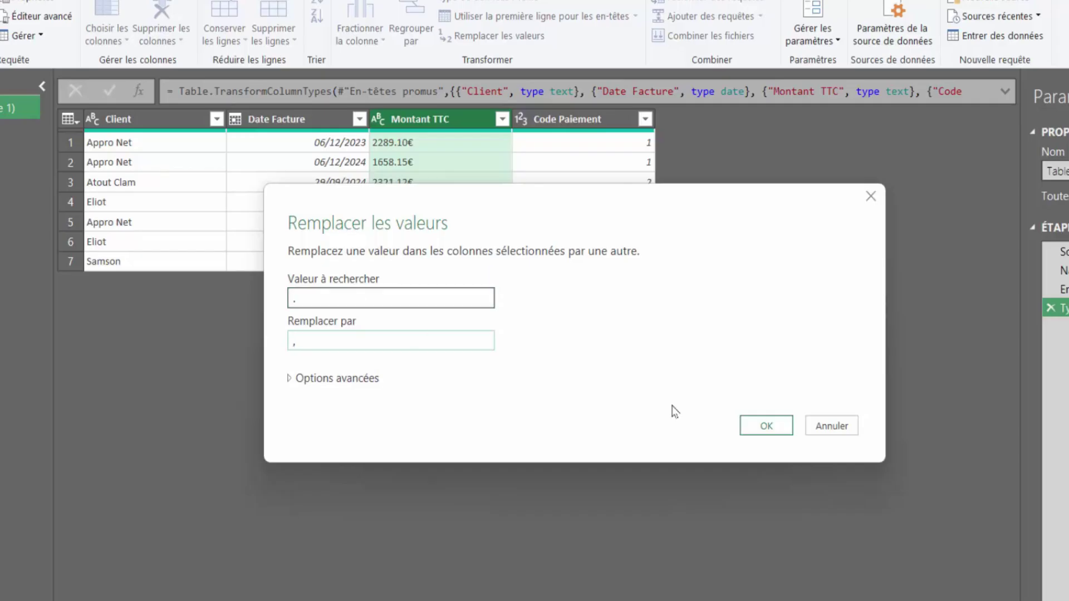
left_click(753, 426)
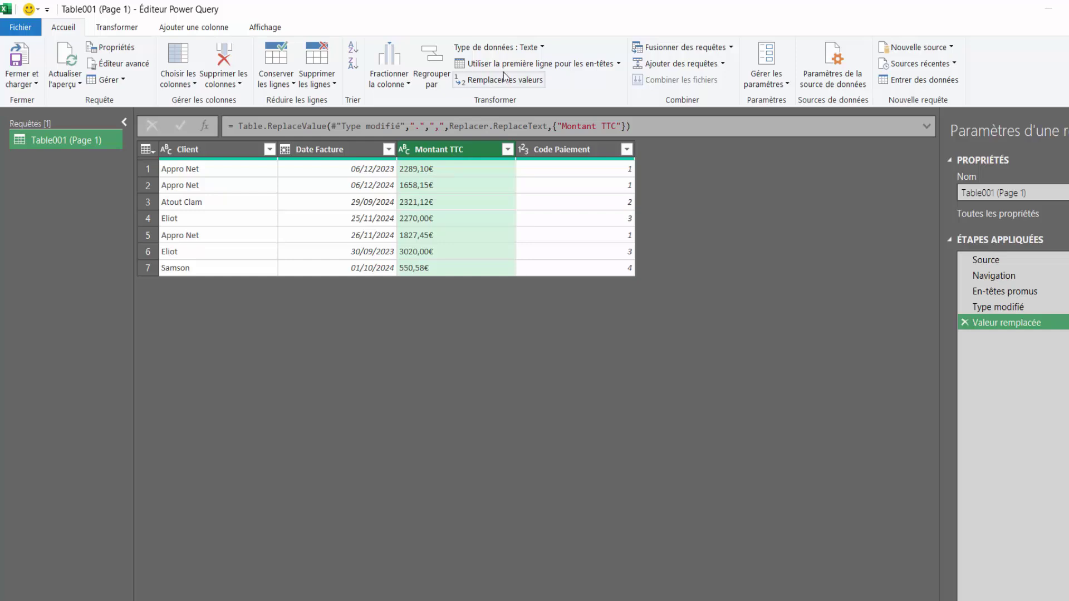
left_click(543, 48)
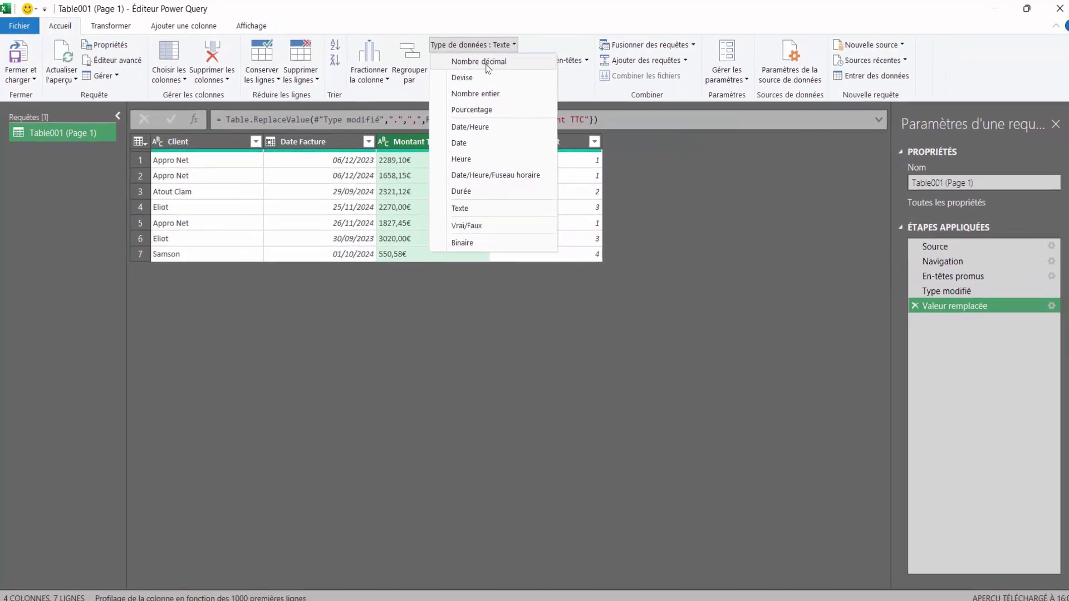
left_click(482, 64)
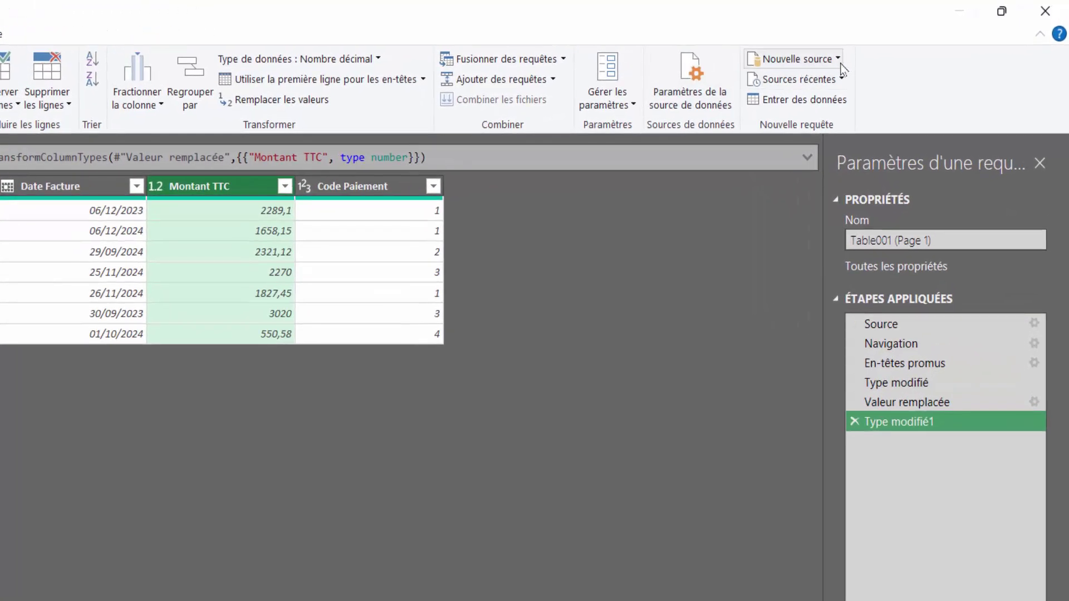
Step: Import Feuil1 from Conditions de paiement.xlsx as a new query alongside the Client table
left_click(840, 62)
mouse_move(786, 81)
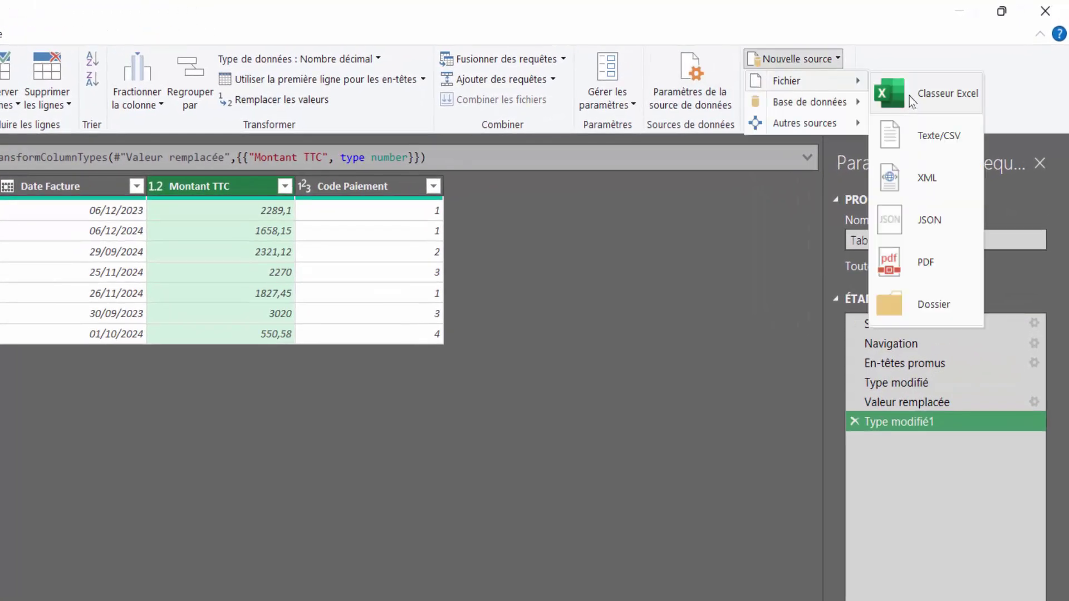
left_click(909, 106)
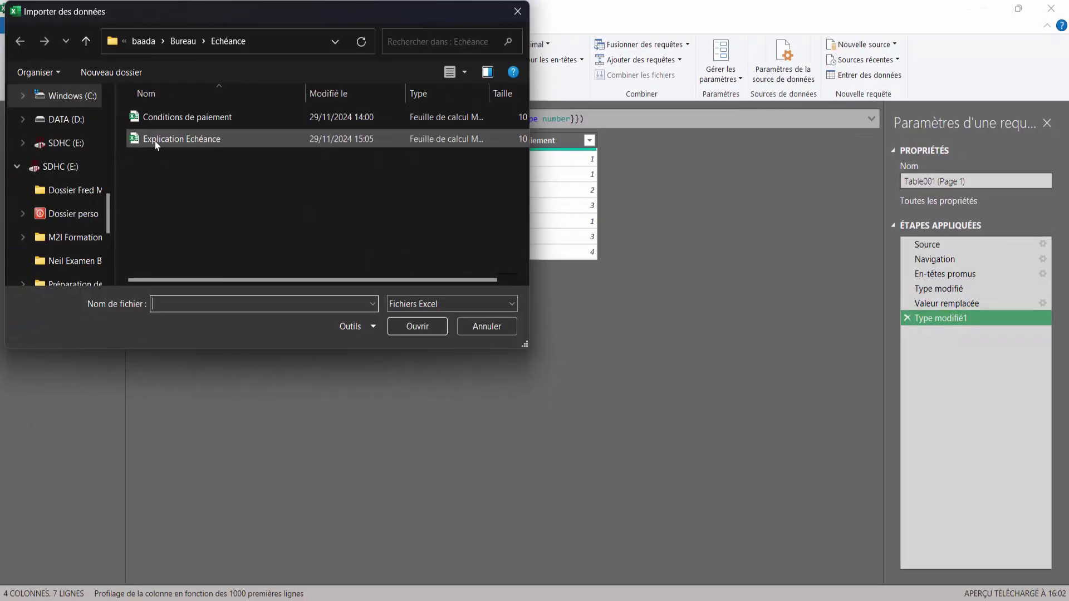
double_click(164, 118)
left_click(287, 185)
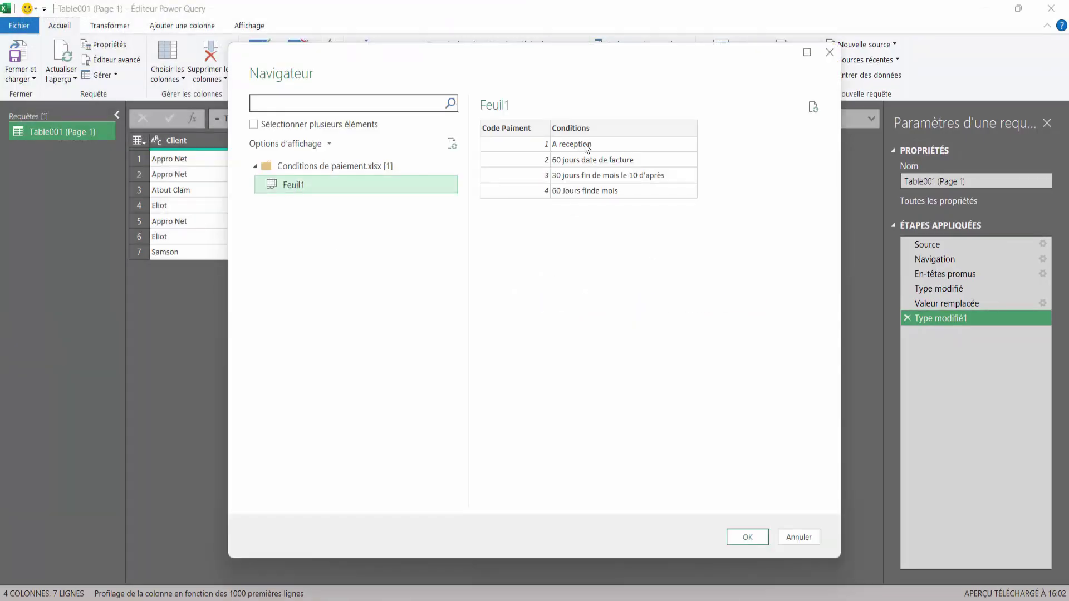
left_click(749, 538)
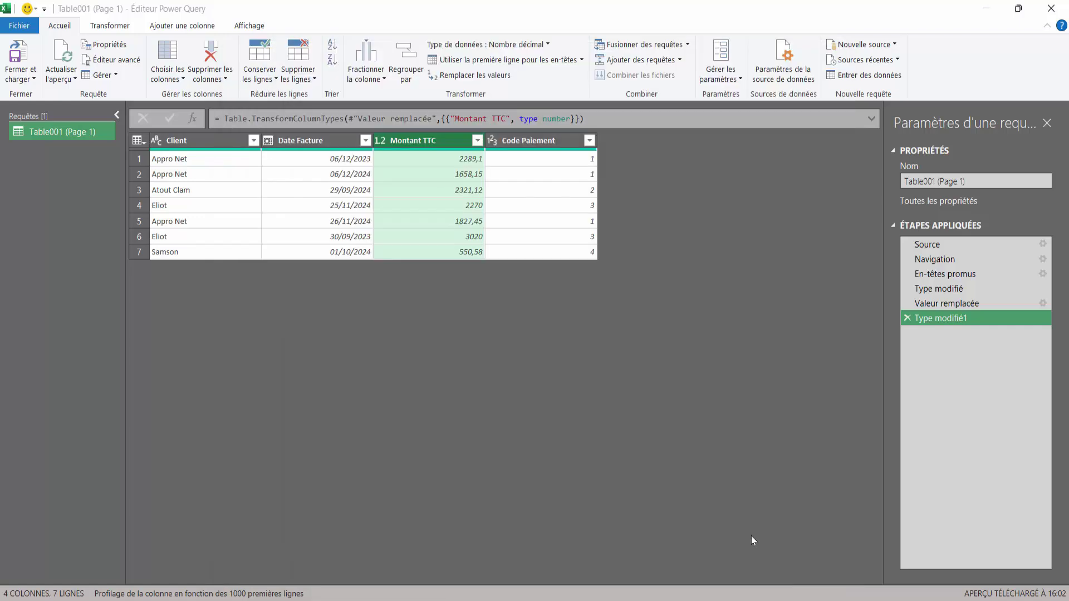
left_click(65, 130)
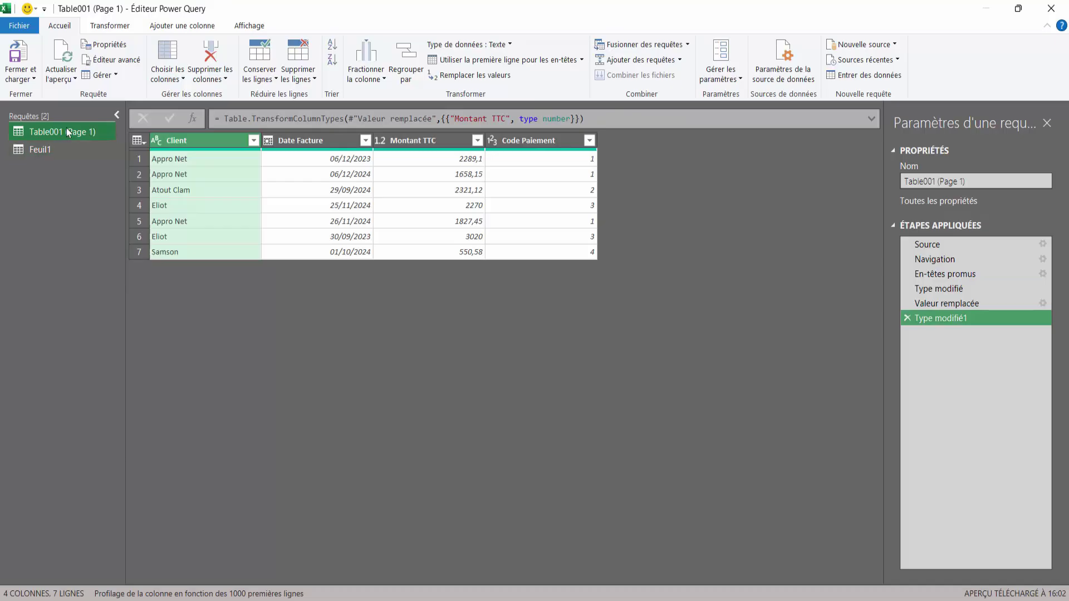
Step: Rename the client invoice query to DonnéesEchéances
left_click(49, 150)
left_click(65, 131)
left_click(987, 185)
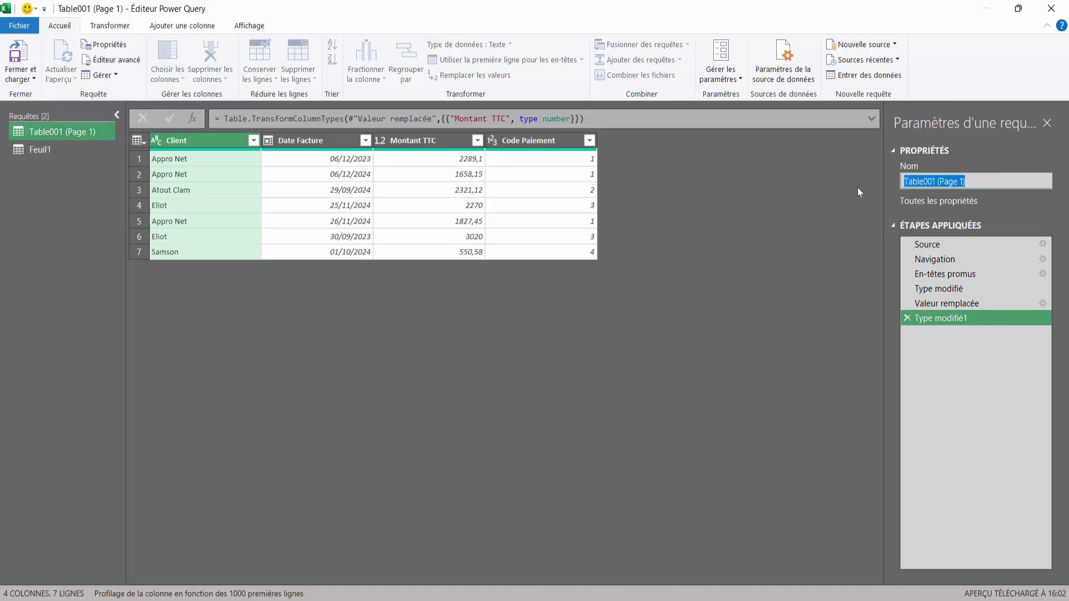
type("DonnéesEchéances")
key("Return")
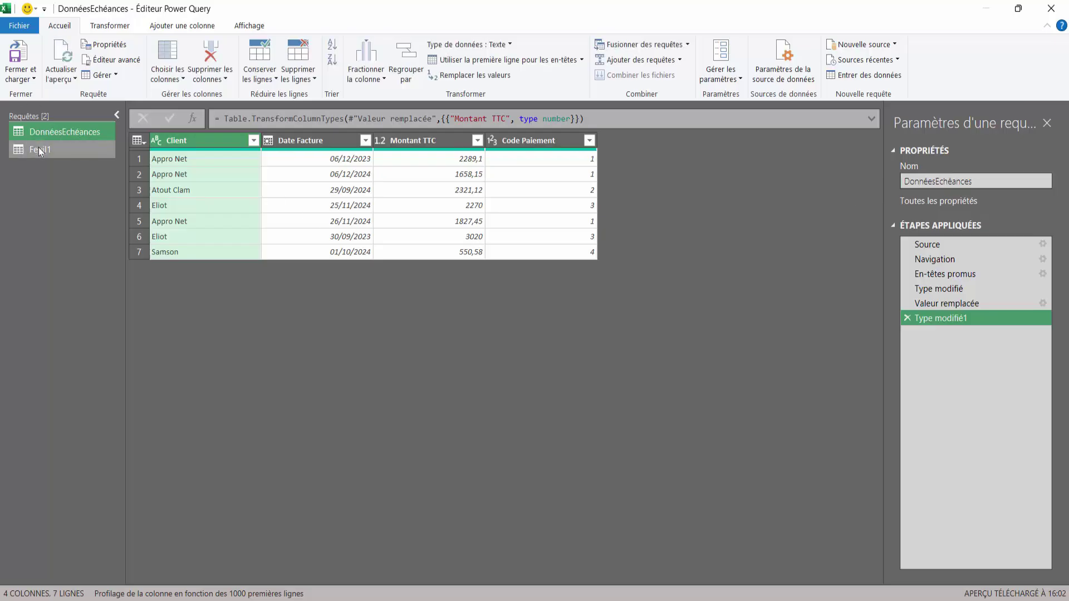
Step: Rename the Feuil1 query to ConditionsPaiements, then return to the DonnéesEchéances data
left_click(65, 151)
double_click(901, 183)
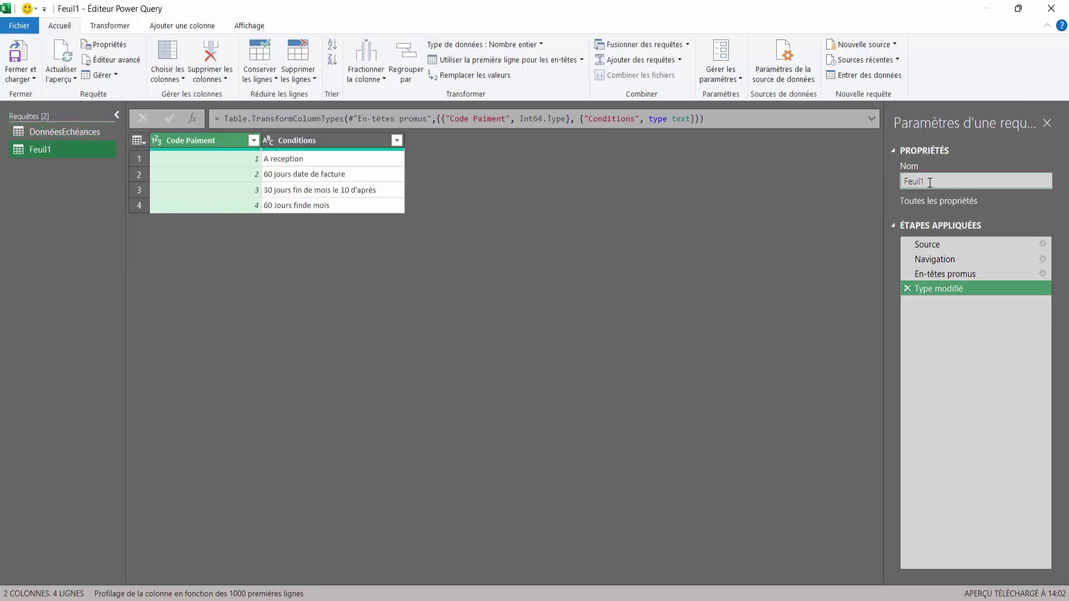
type("ConditionsPaim")
key("BackSpace")
type("ements")
key("Return")
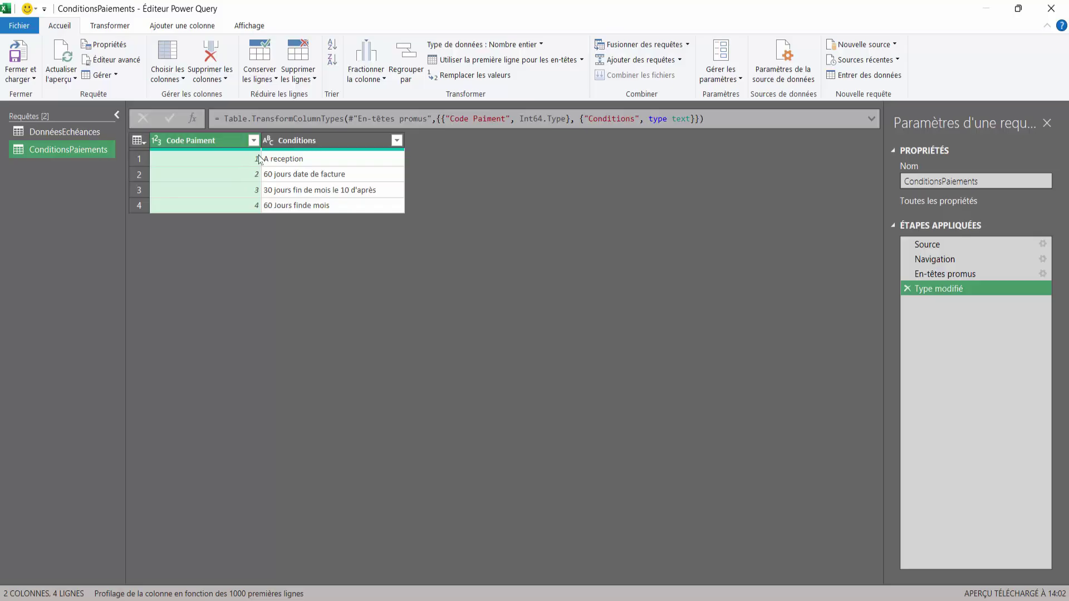
left_click(58, 132)
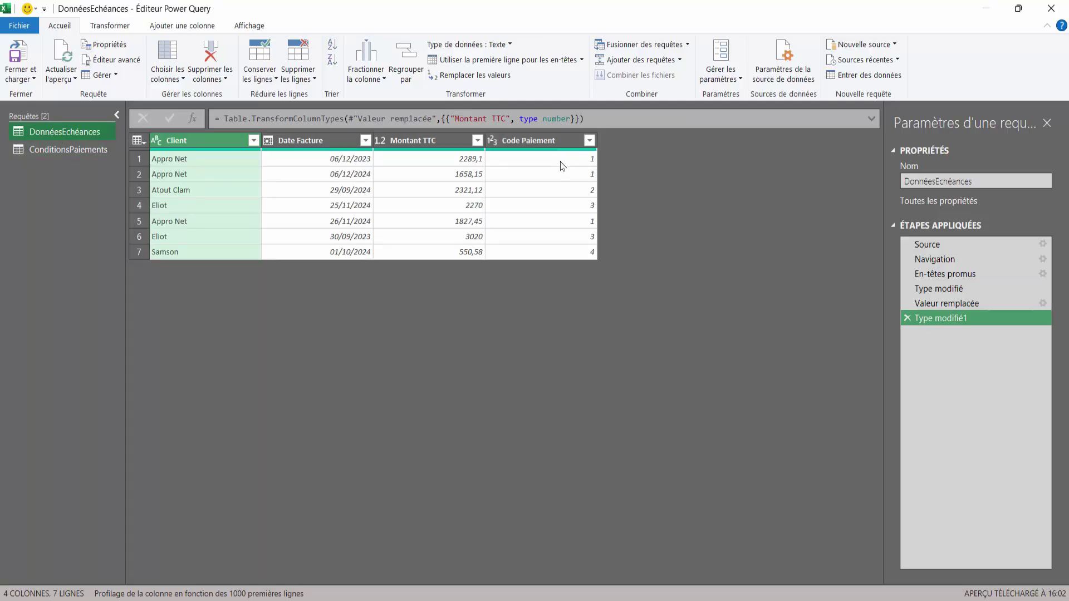
Step: Check the Code Paiement values, reselect ConditionsPaiements, and open the Fusionner des requêtes options
left_click(562, 160)
left_click(564, 176)
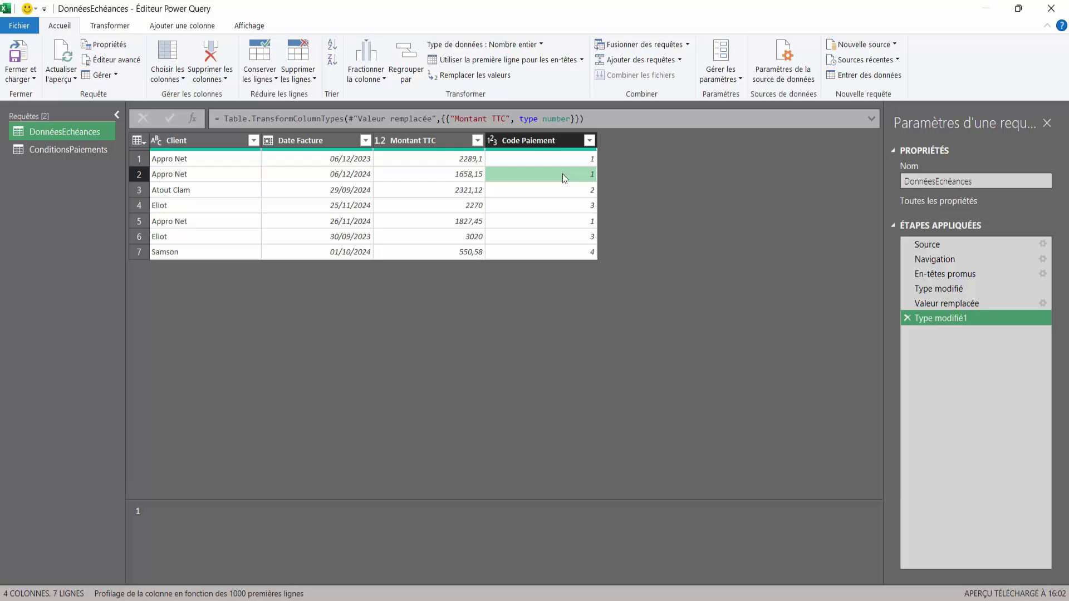
left_click(548, 141)
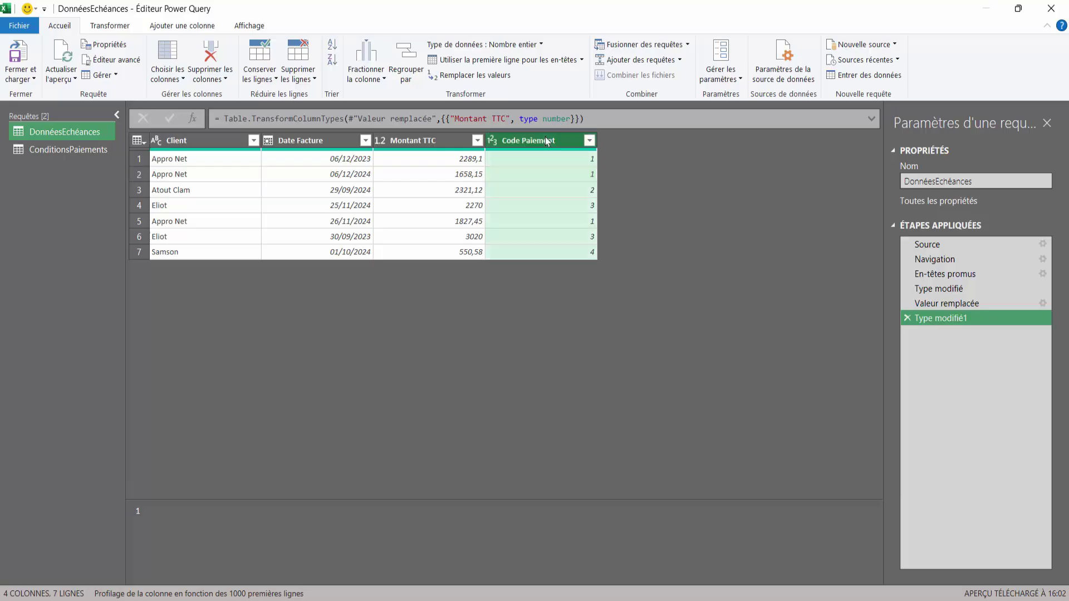
left_click(76, 151)
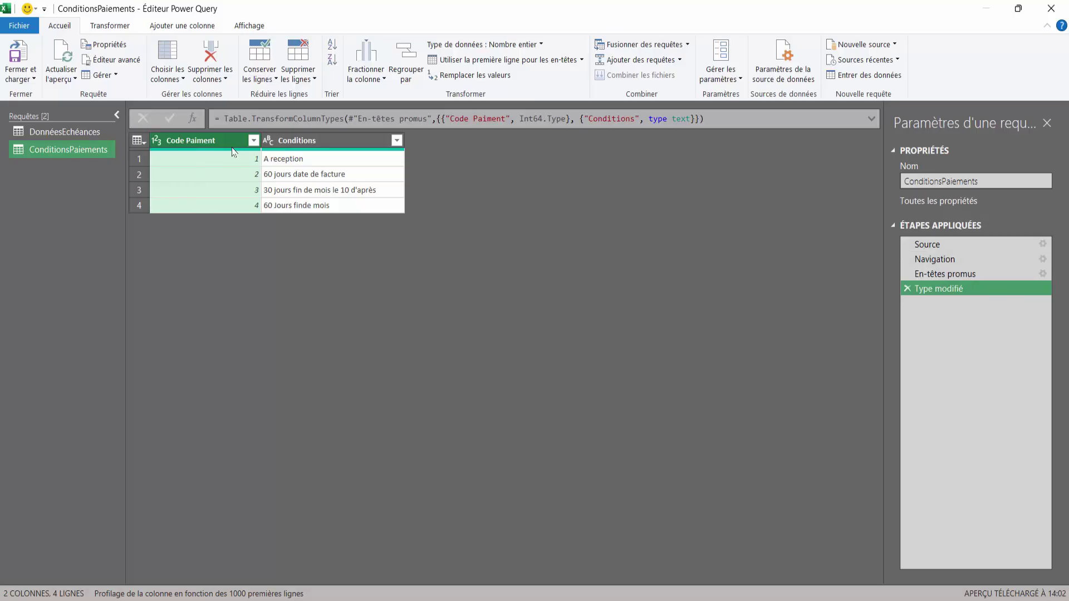
left_click(98, 132)
left_click(86, 149)
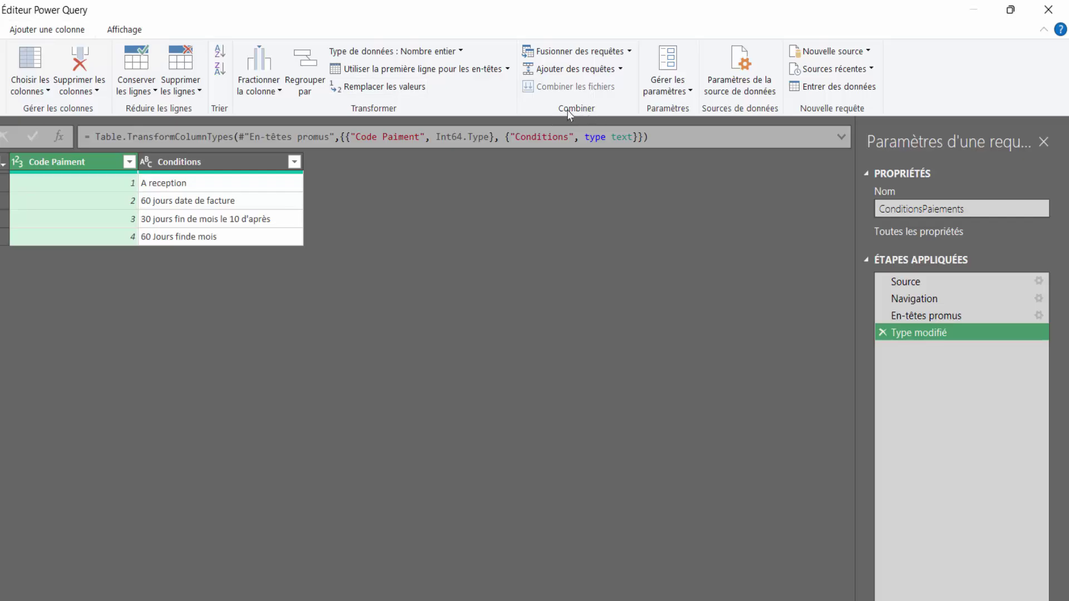
left_click(629, 53)
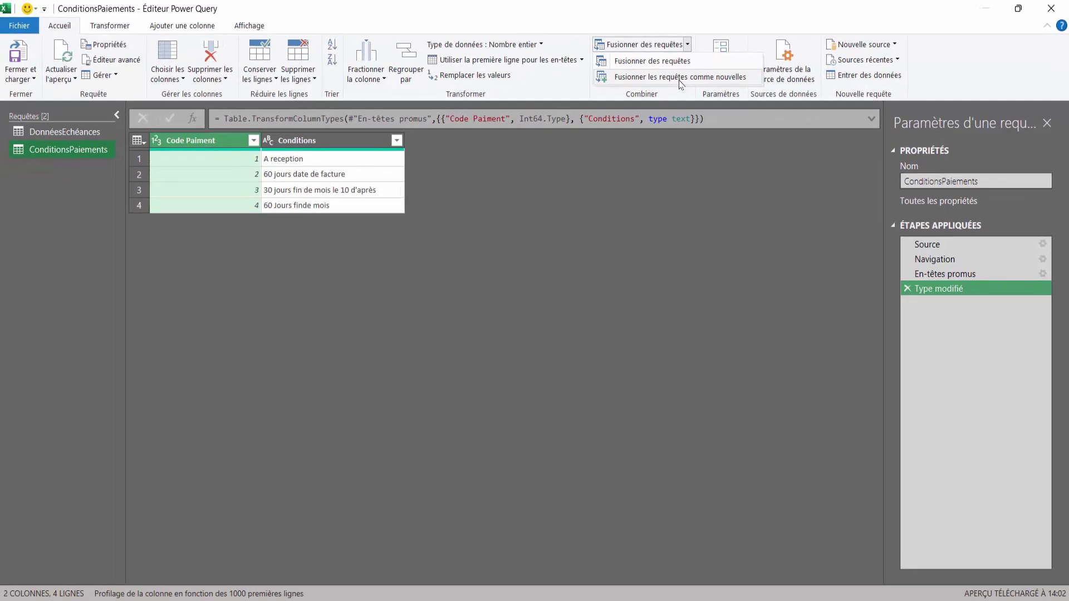
Step: Merge ConditionsPaiements with DonnéesEchéances as a new query, matching Code Paiement in both tables
left_click(679, 78)
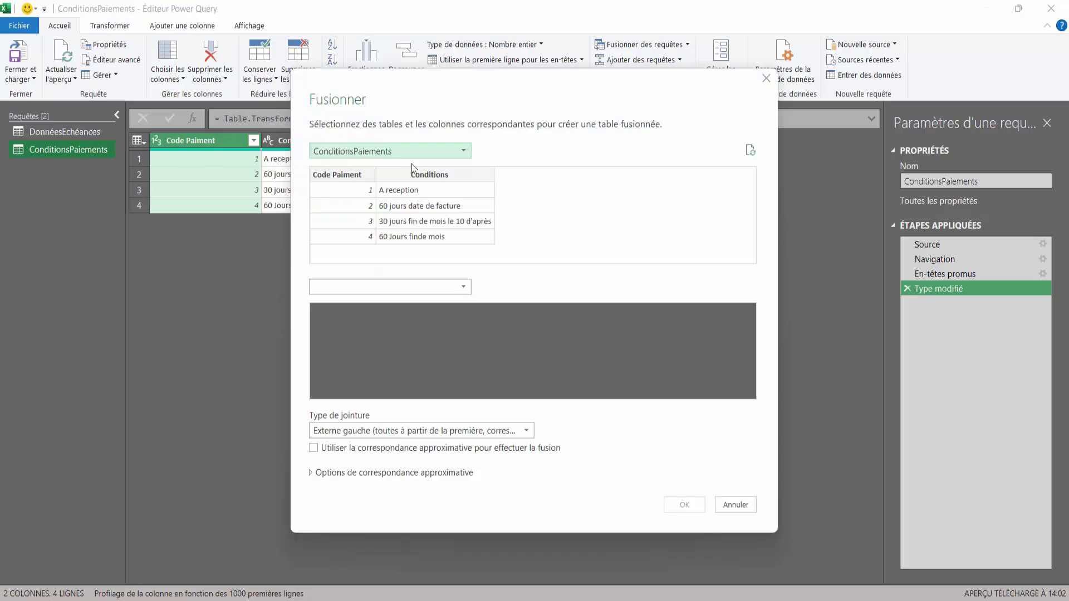
left_click(419, 293)
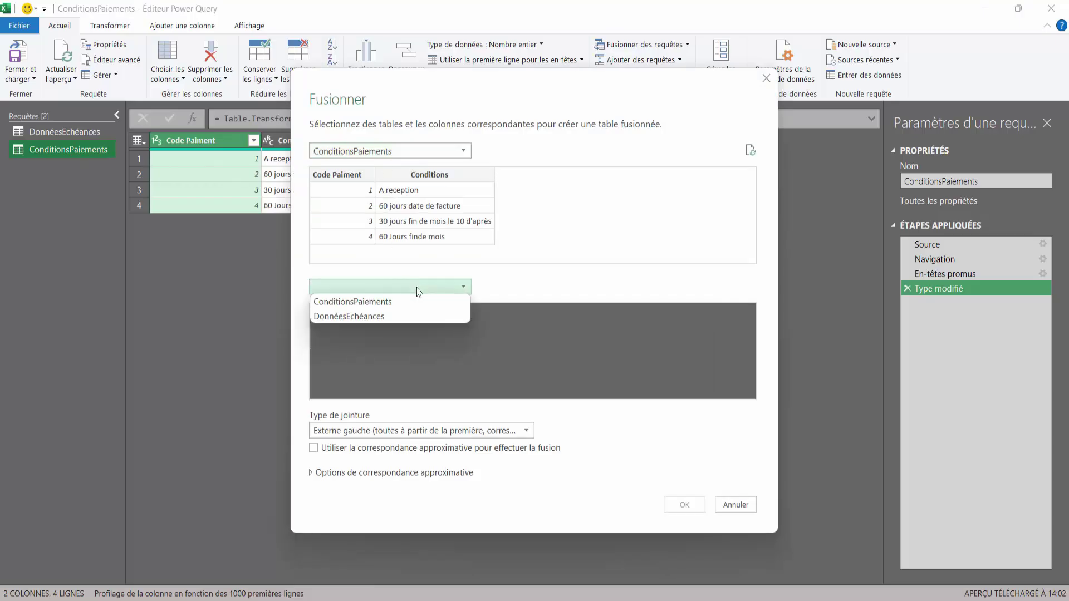
left_click(376, 316)
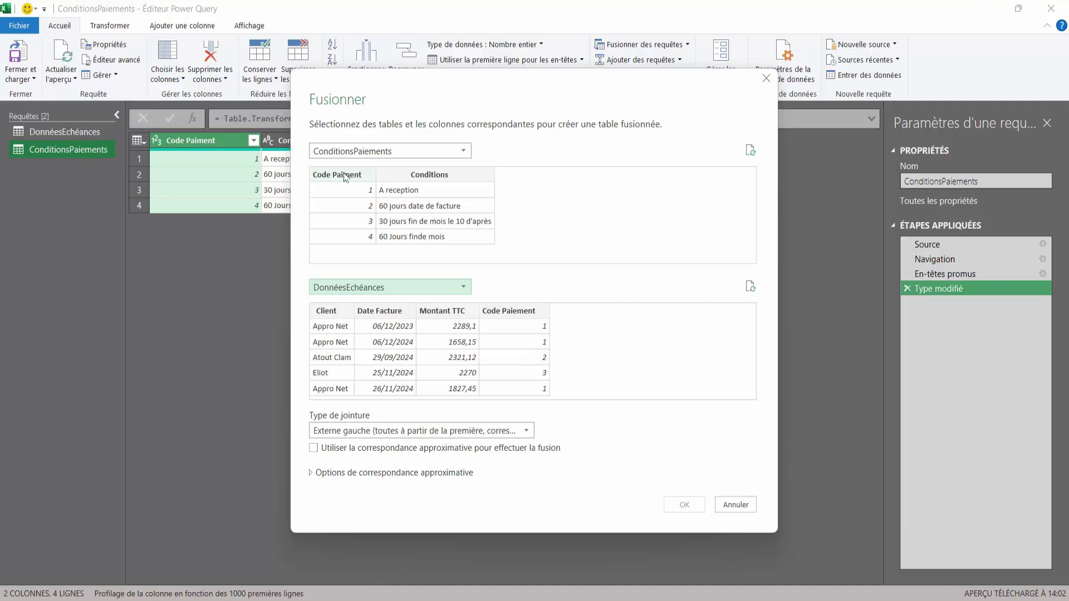
left_click(344, 176)
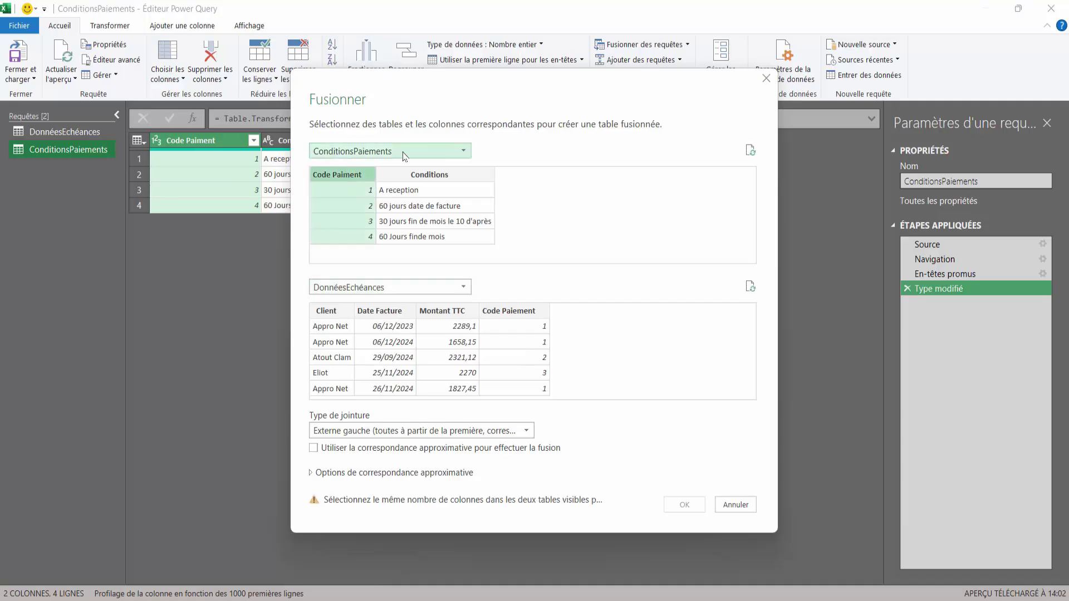
left_click(509, 310)
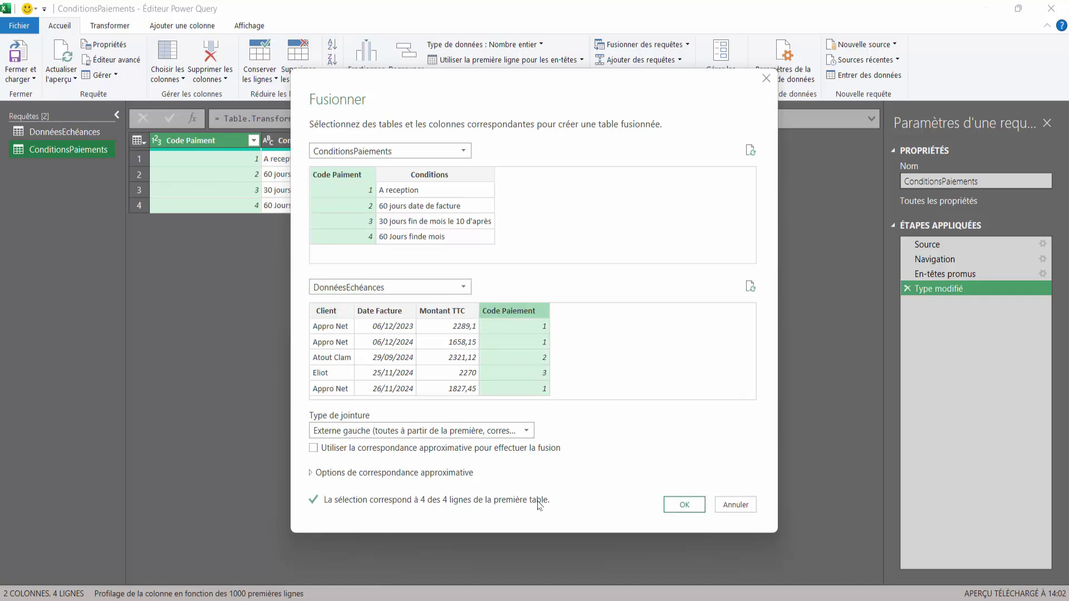
left_click(684, 507)
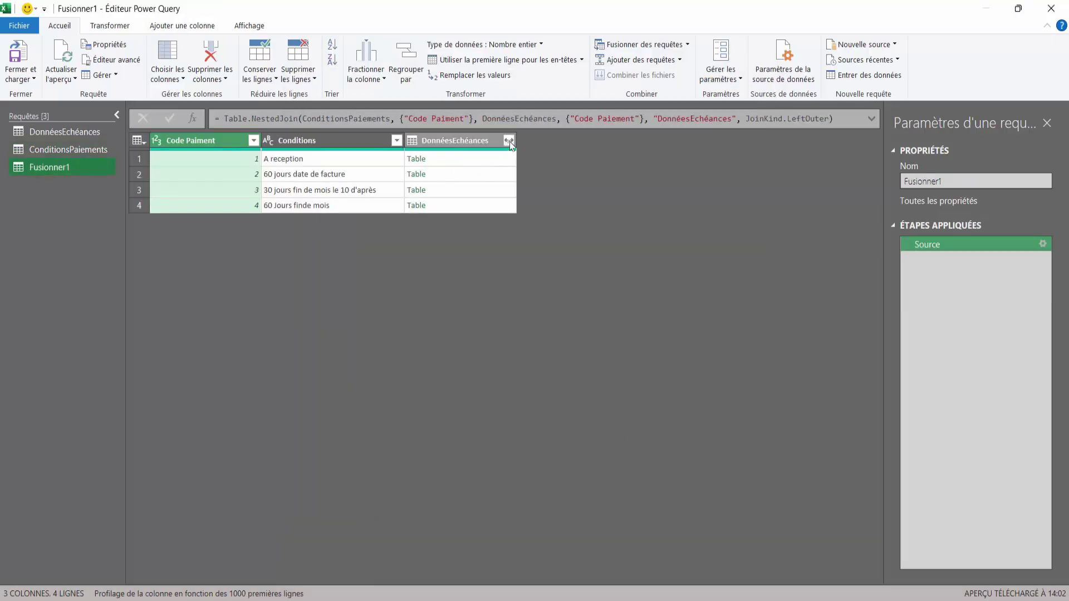
Step: Expand every column of the nested DonnéesEchéances table column in Fusionner1
left_click(508, 141)
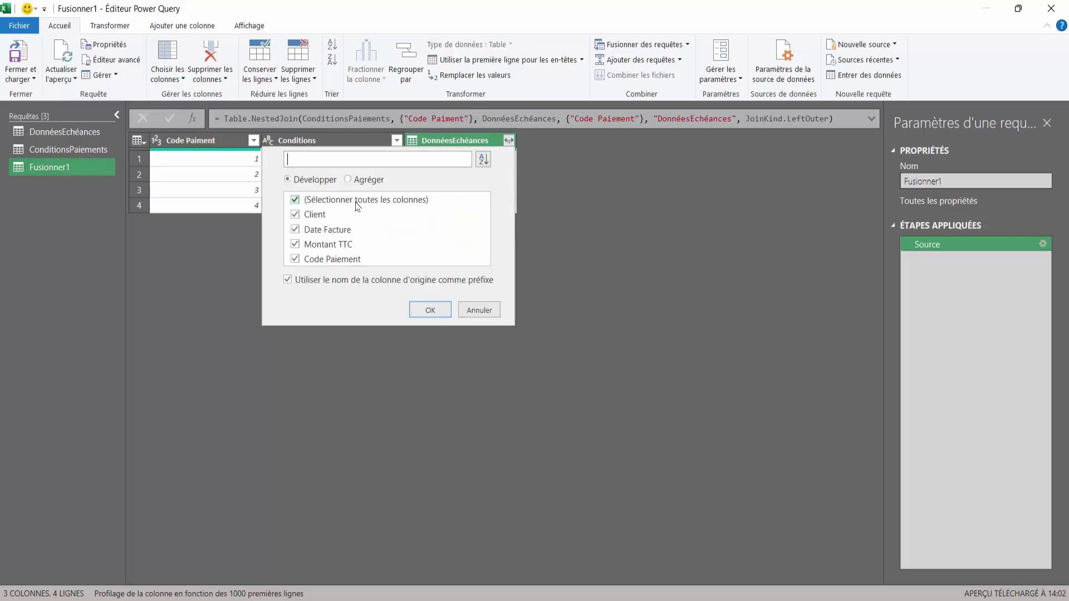
left_click(430, 313)
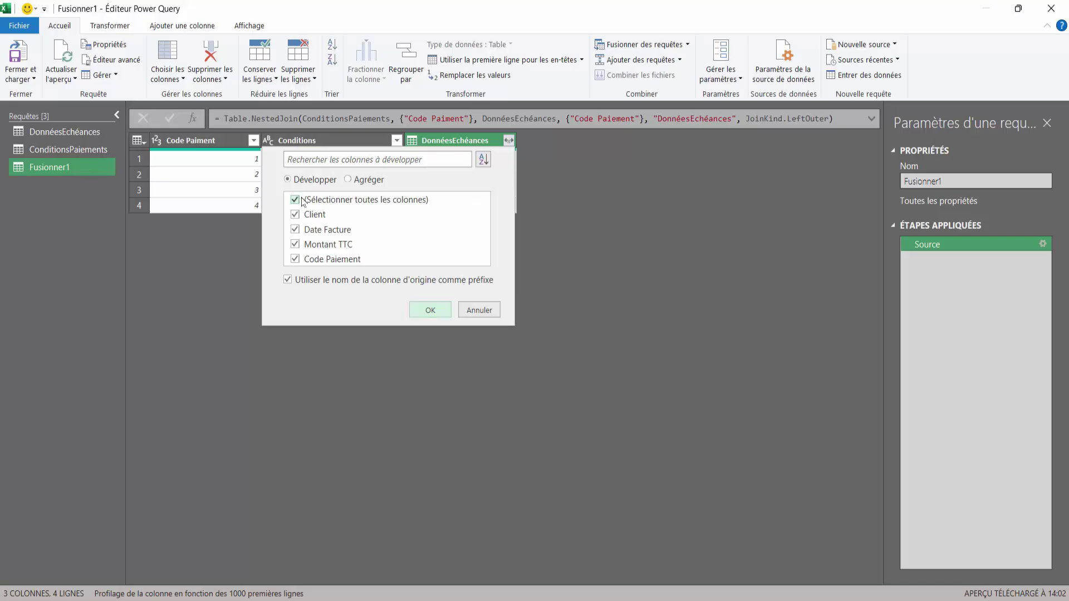
left_click(427, 314)
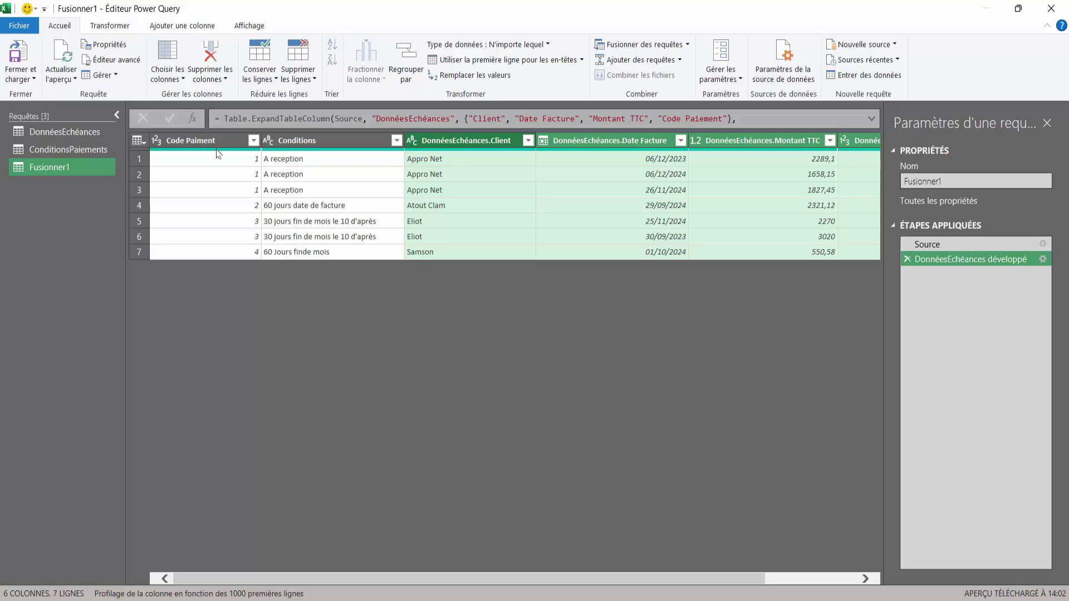
left_click(205, 137)
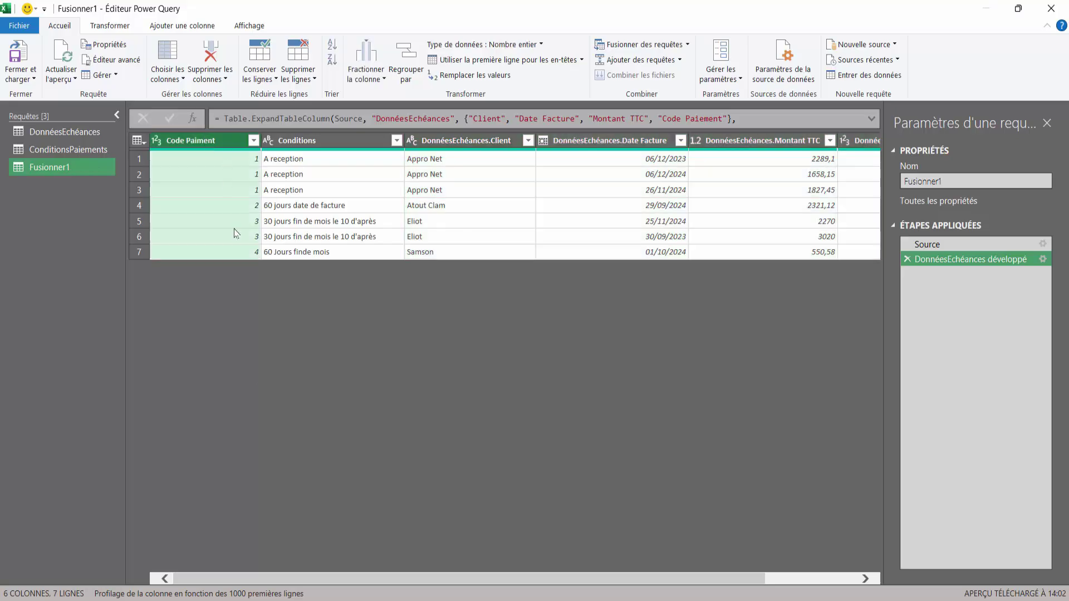
Step: Delete the duplicate DonnéesEchéances.Code Paiement column
left_click_drag(348, 578, 441, 578)
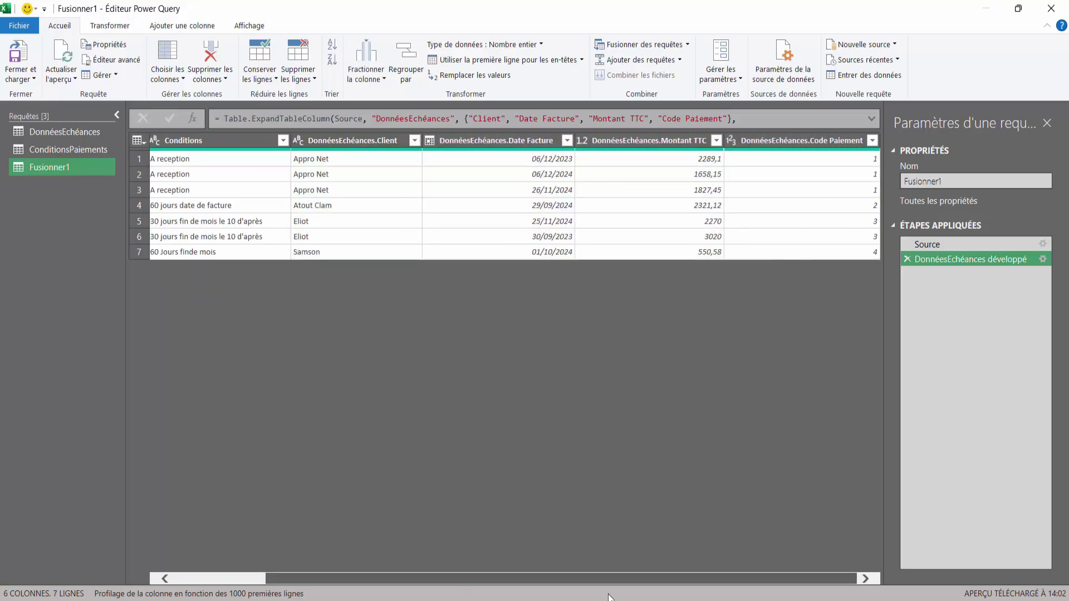
left_click(786, 181)
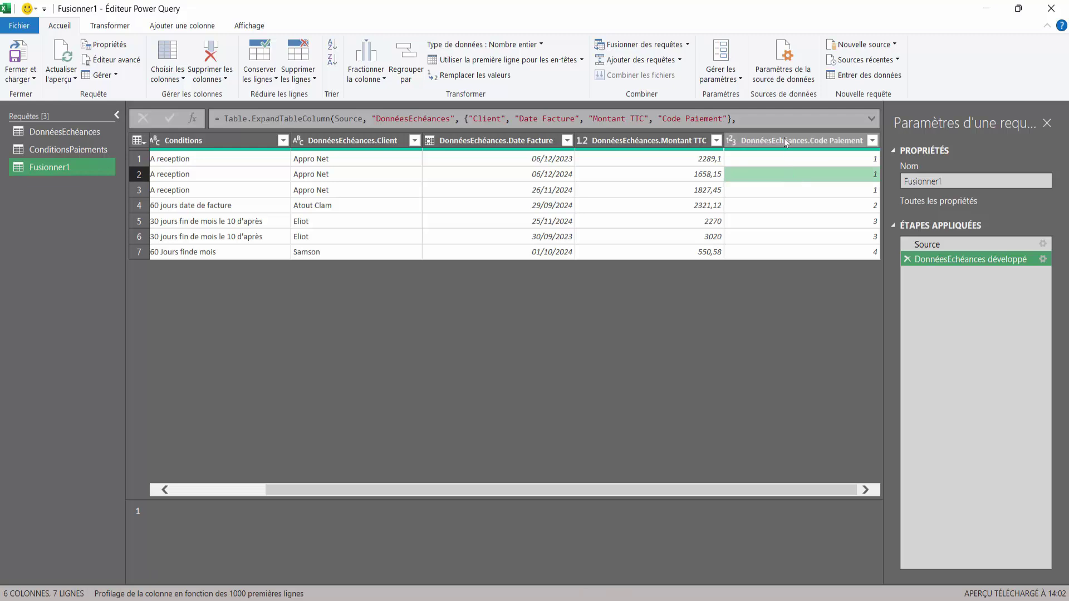
left_click(784, 139)
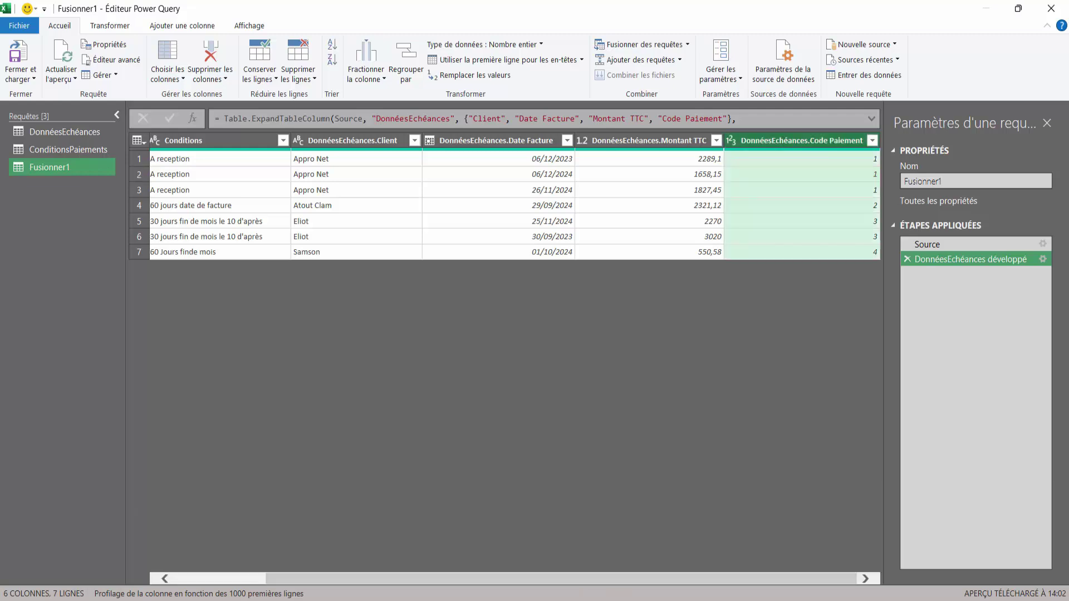
right_click(784, 140)
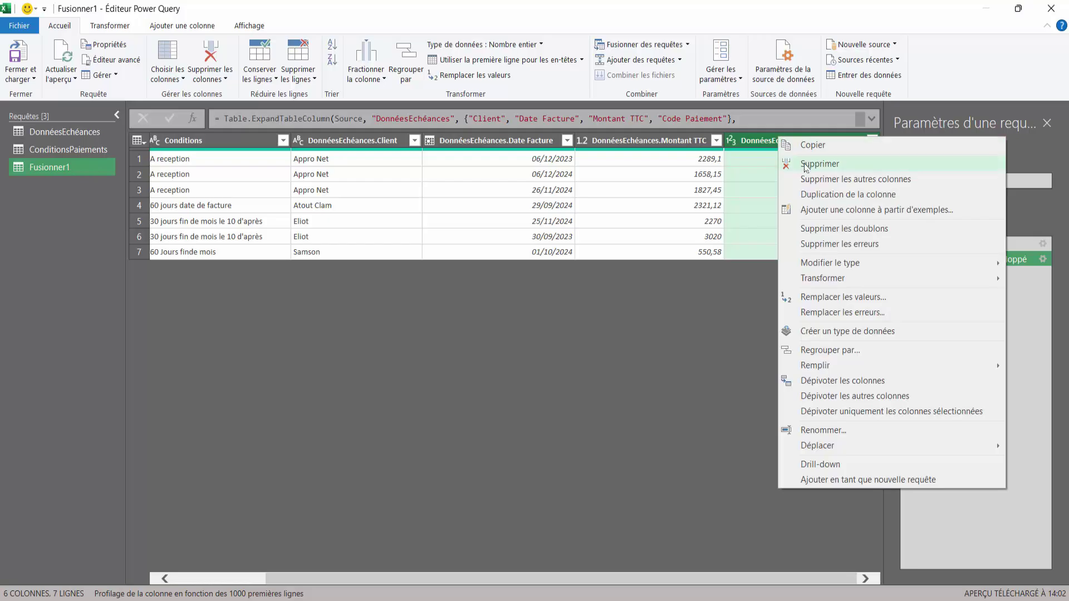
left_click(803, 162)
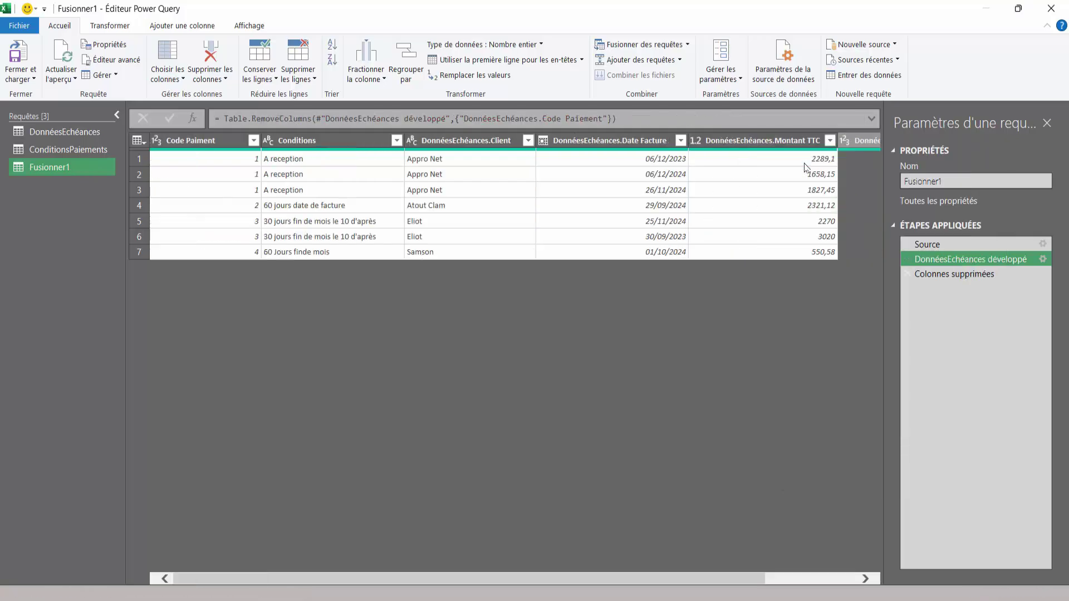
Step: Rename DonnéesEchéances.Client to Client by removing its prefix
left_click(437, 142)
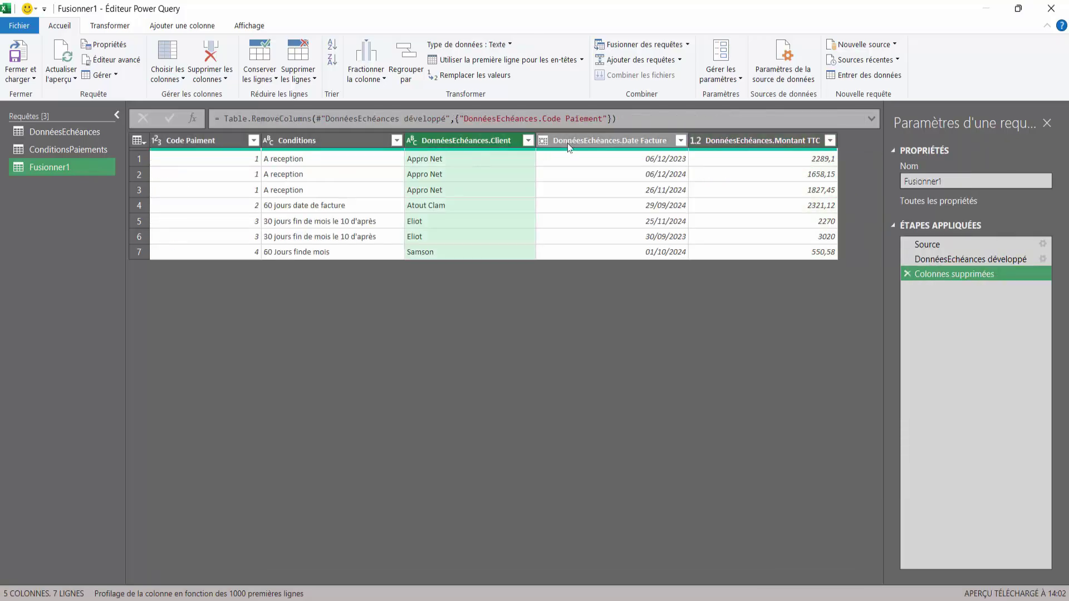
left_click(573, 143)
left_click(451, 142)
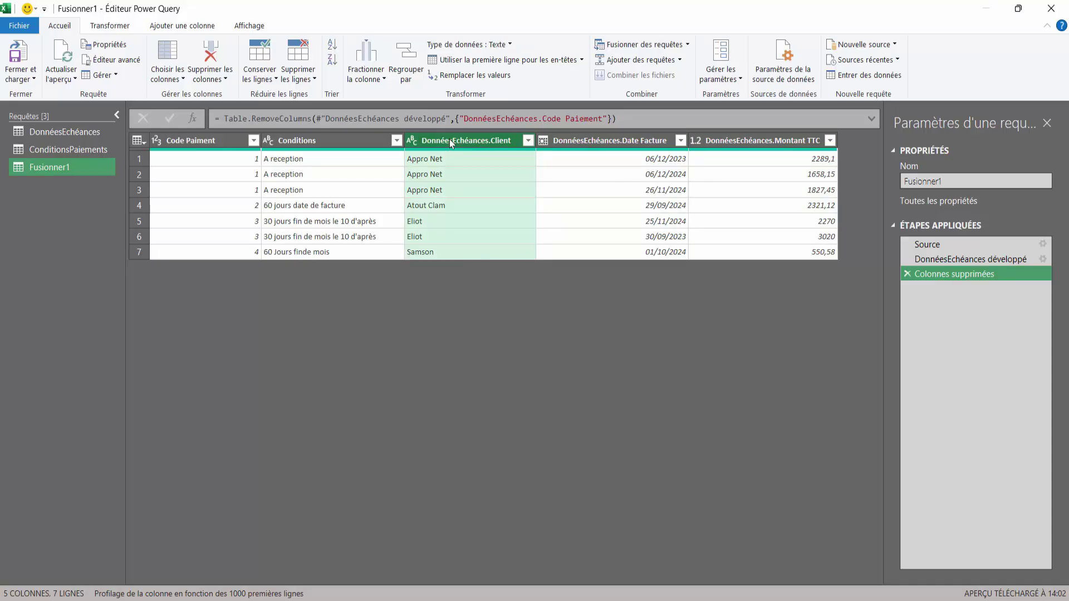
right_click(449, 139)
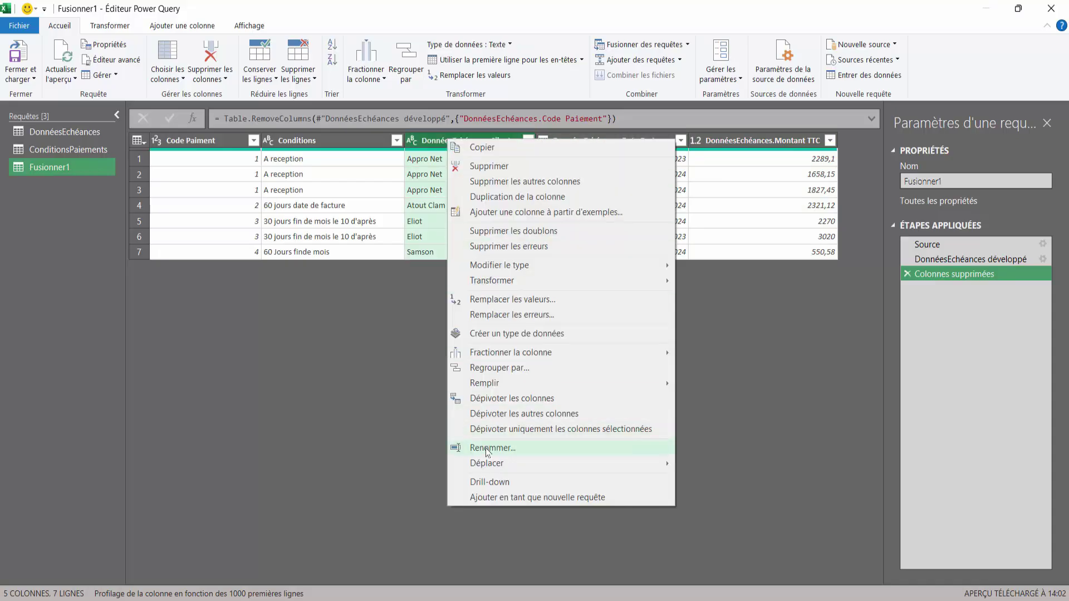
left_click(487, 449)
left_click(491, 140)
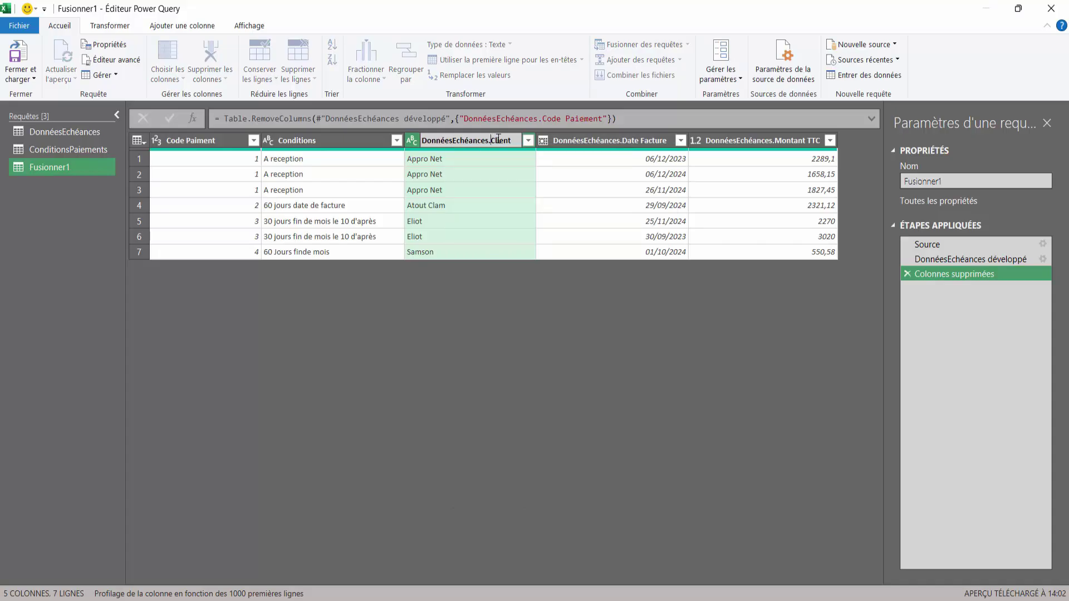
key("BackSpace")
key("BackSpace")
key("BackSpace")
key("BackSpace")
key("BackSpace")
key("BackSpace")
key("BackSpace")
key("Return")
Step: Rename DonnéesEchéances.Date Facture to Date Facture, then begin renaming the amount column
left_click(559, 140)
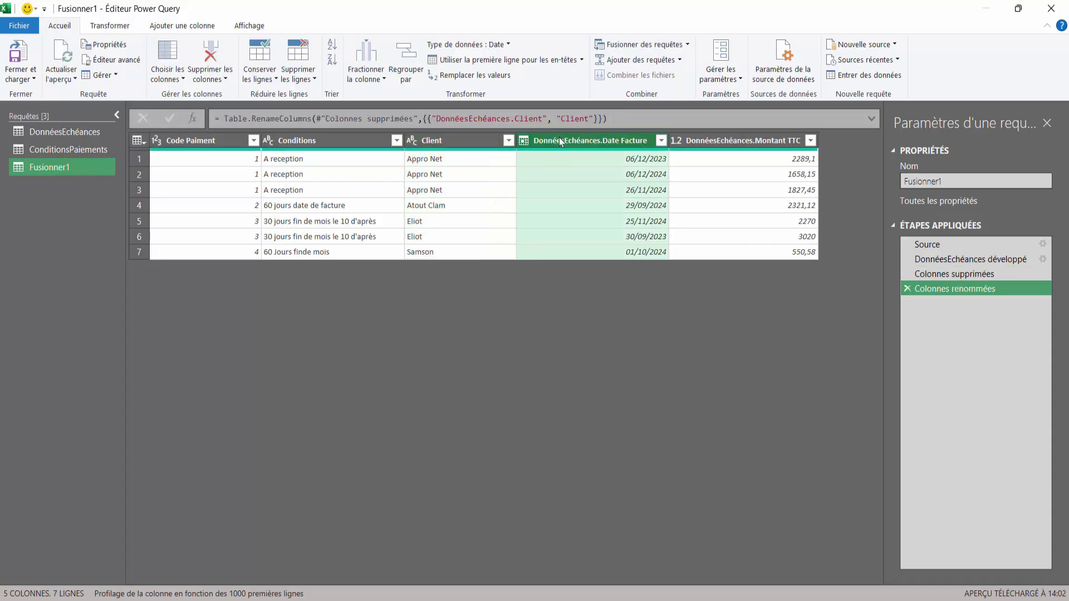
right_click(559, 136)
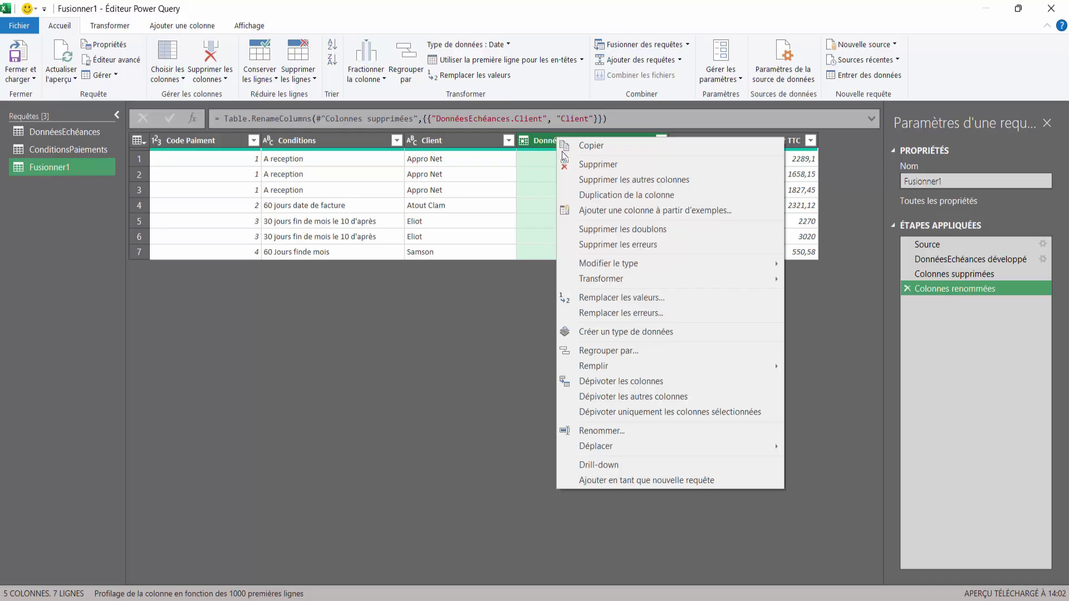
left_click(599, 430)
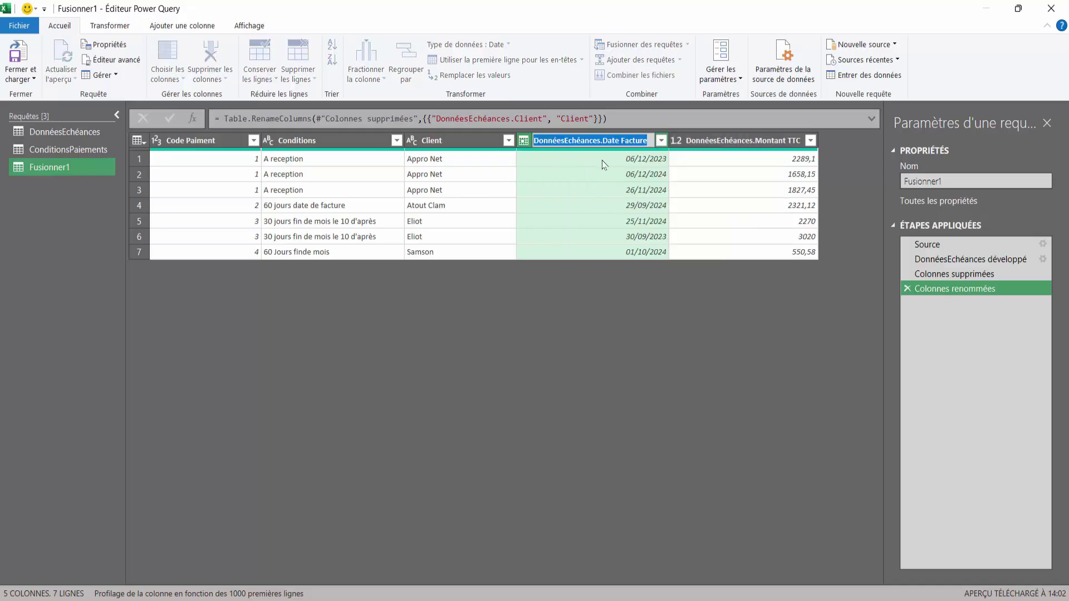
left_click(603, 139)
key("BackSpace")
key("BackSpace")
key("BackSpace")
key("BackSpace")
key("BackSpace")
key("BackSpace")
key("BackSpace")
key("BackSpace")
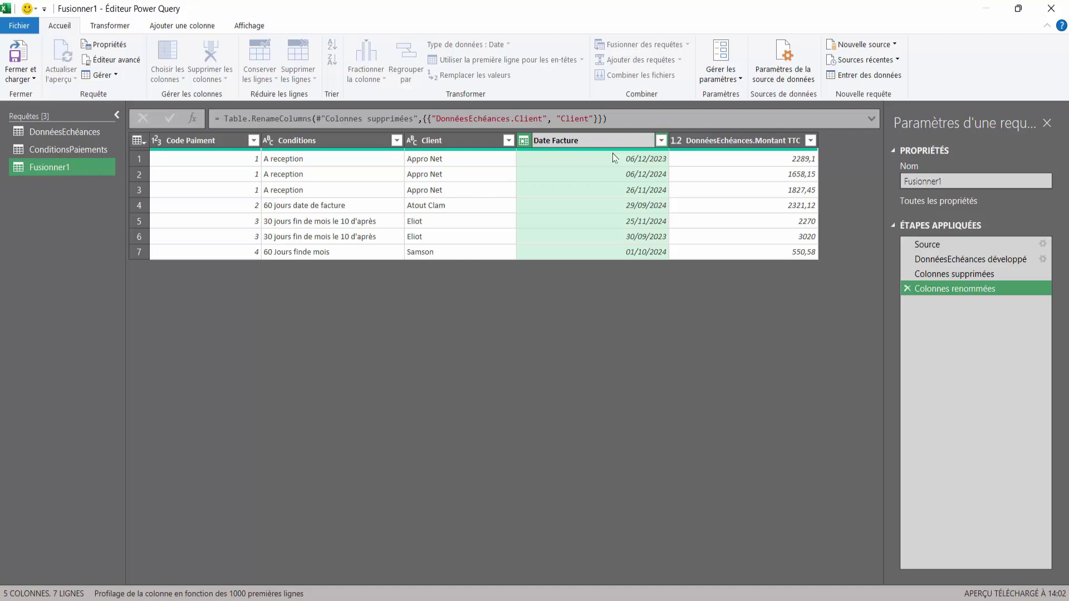
key("Return")
left_click(685, 144)
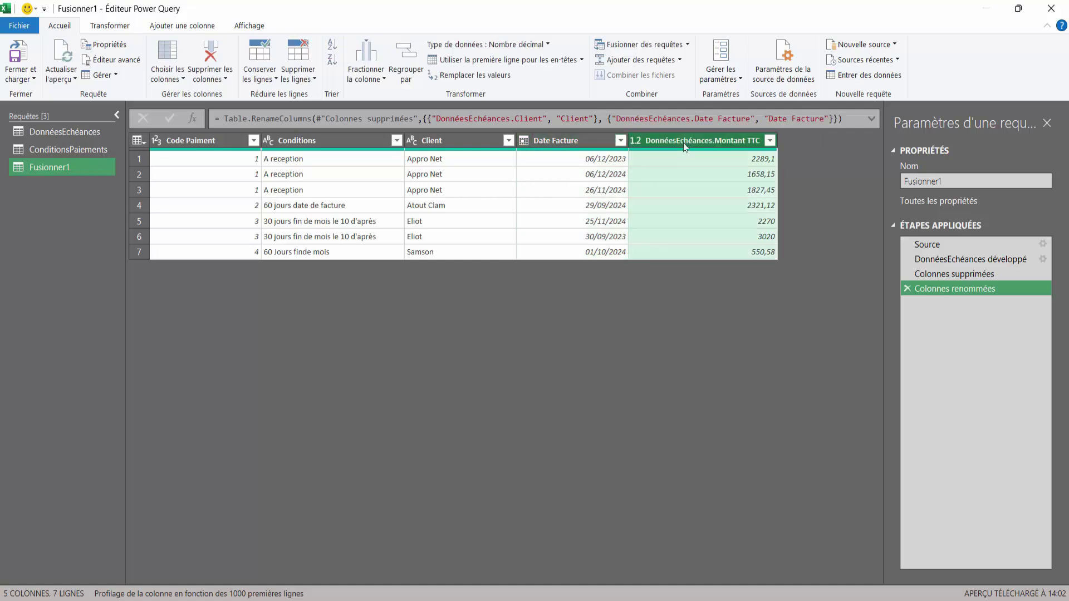
right_click(684, 143)
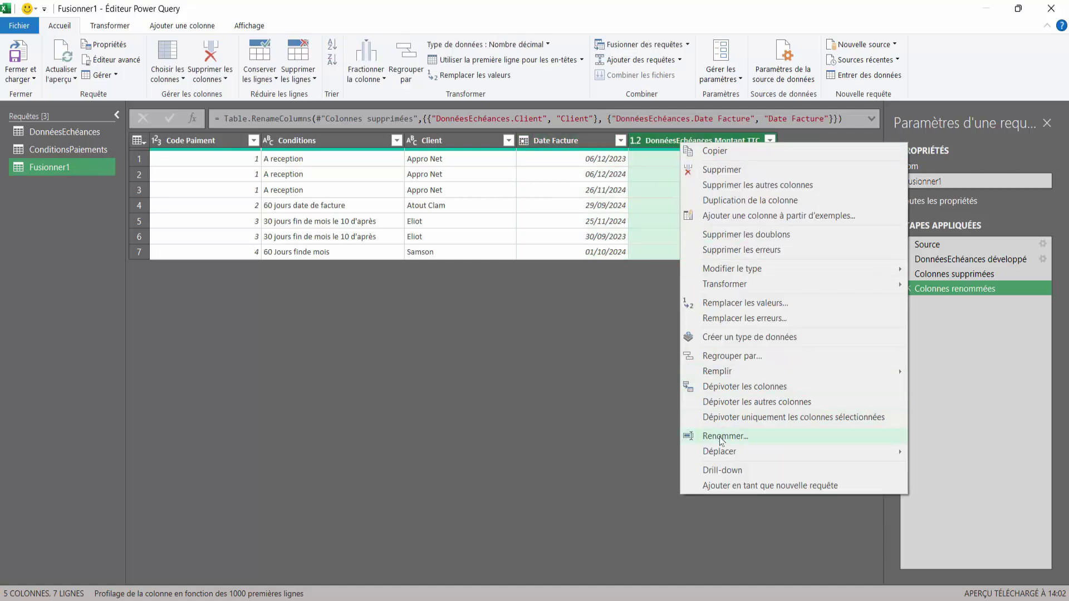
left_click(722, 437)
Step: Rename the amount column to Montant TTC and close and load Fusionner1 into the workbook
key("ctrl+Left")
key("ctrl+Left")
key("BackSpace")
key("BackSpace")
key("BackSpace")
key("BackSpace")
key("BackSpace")
key("BackSpace")
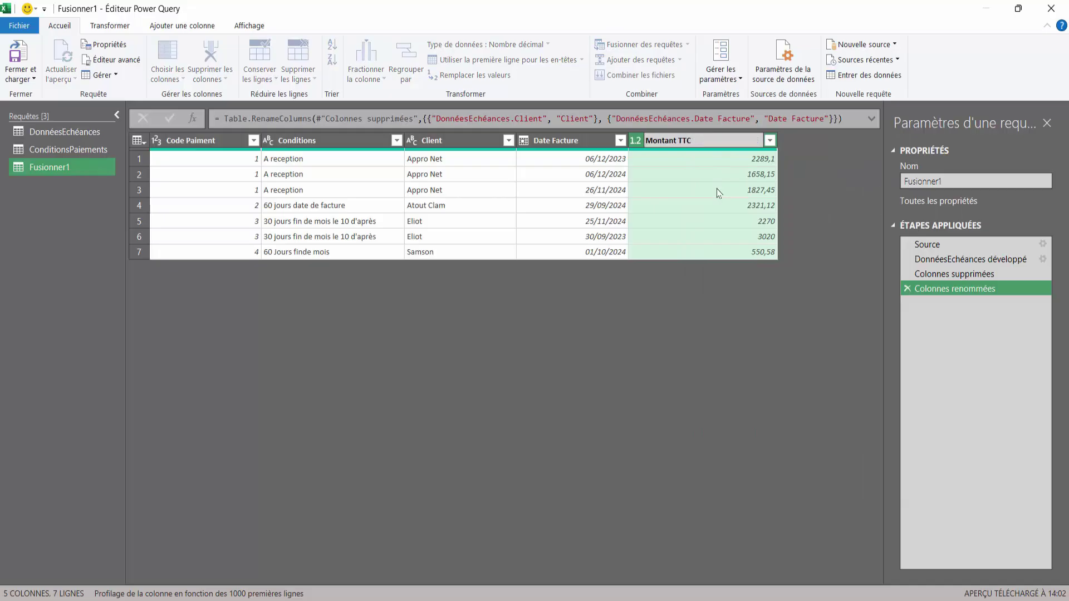
key("Return")
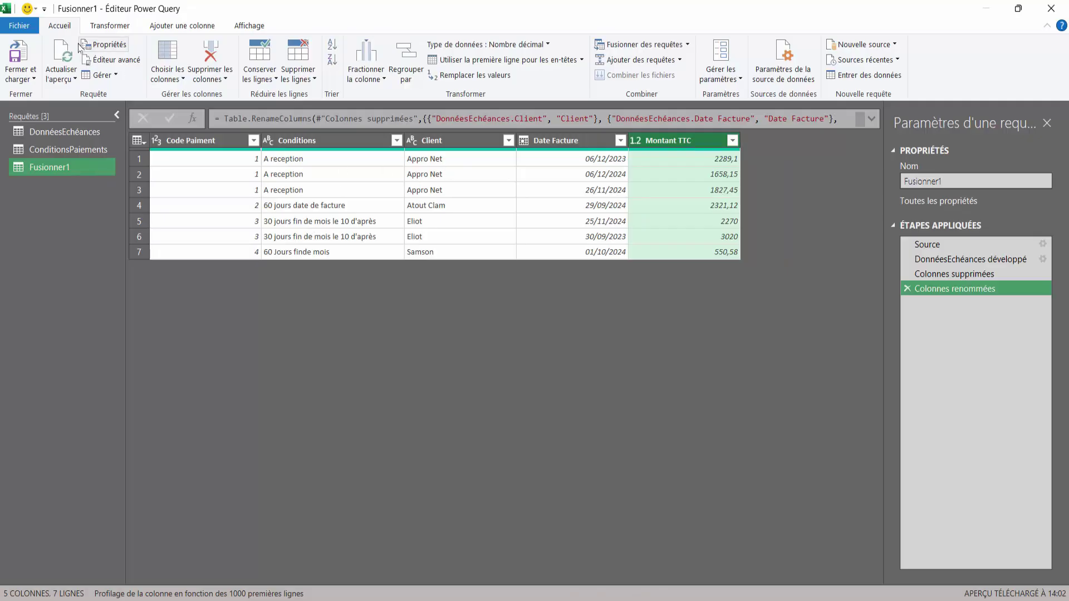
left_click(18, 28)
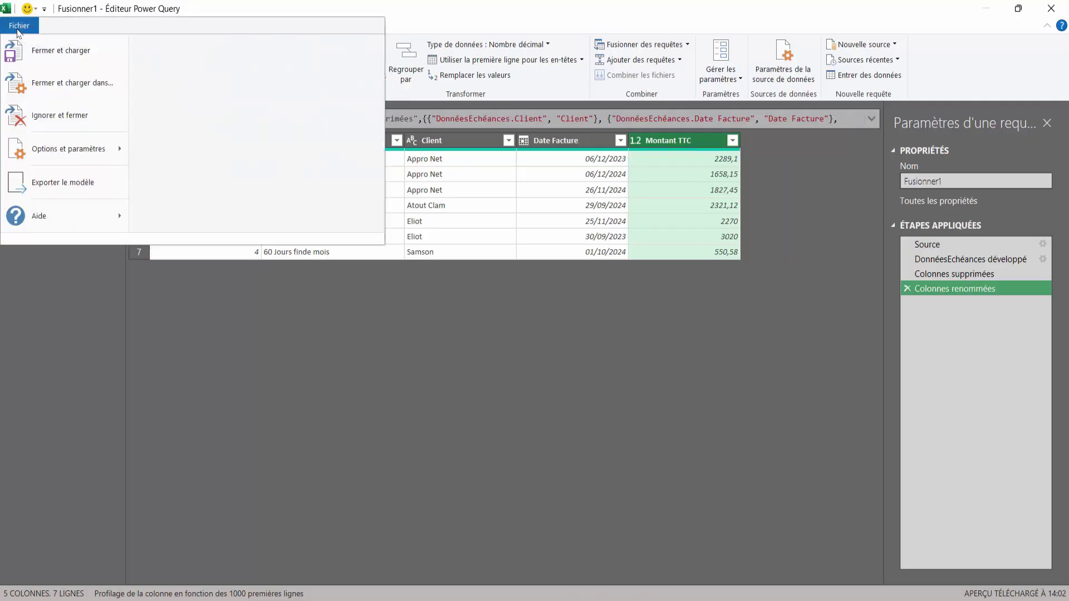
left_click(42, 58)
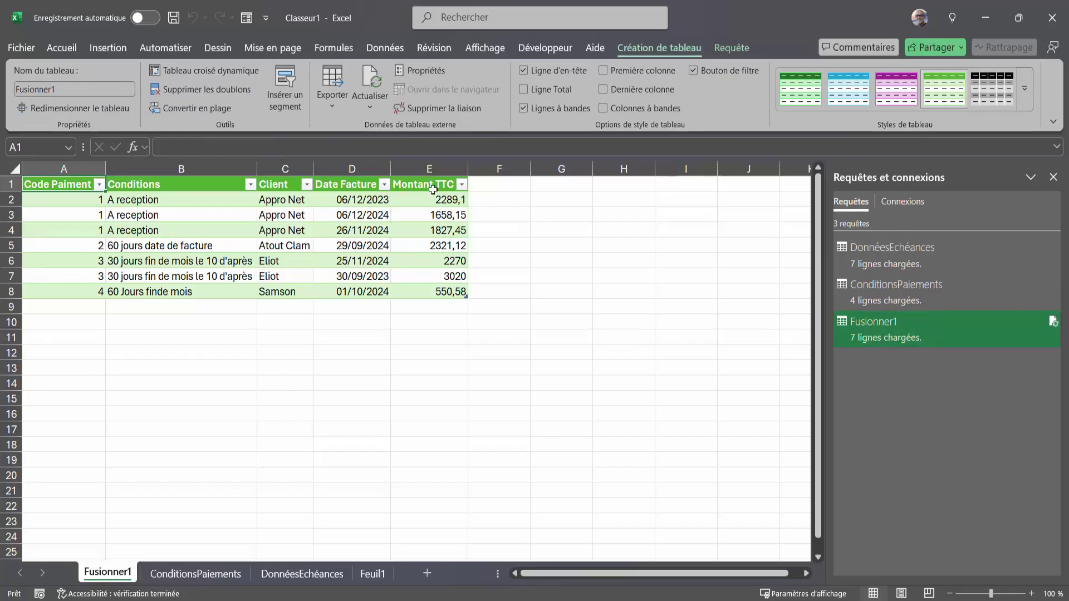
Step: Format the Montant TTC column as euro accounting, Français (France)
left_click(422, 167)
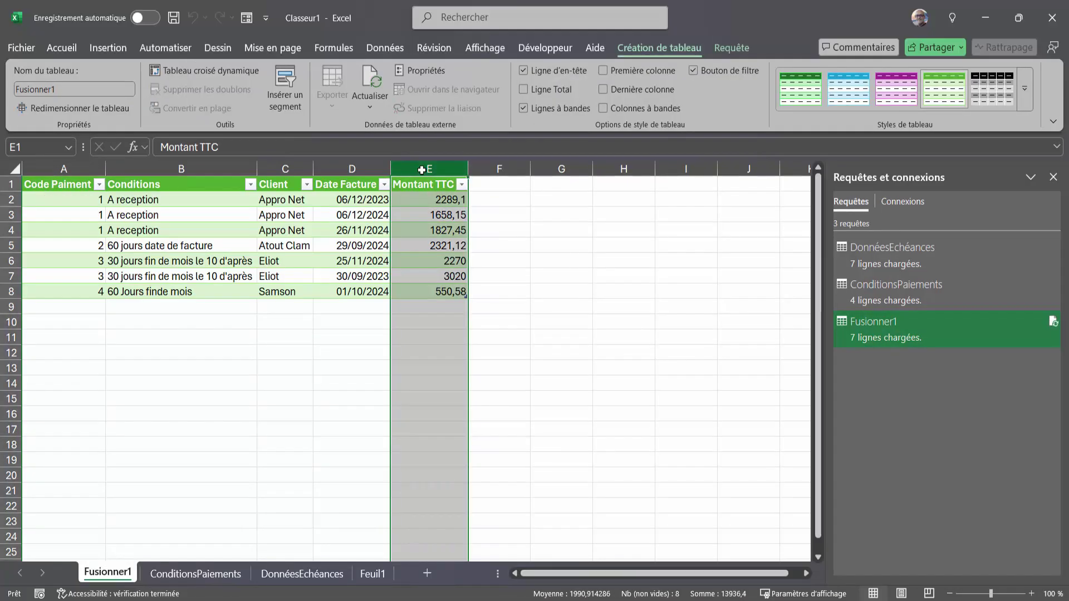
left_click(62, 48)
left_click(415, 91)
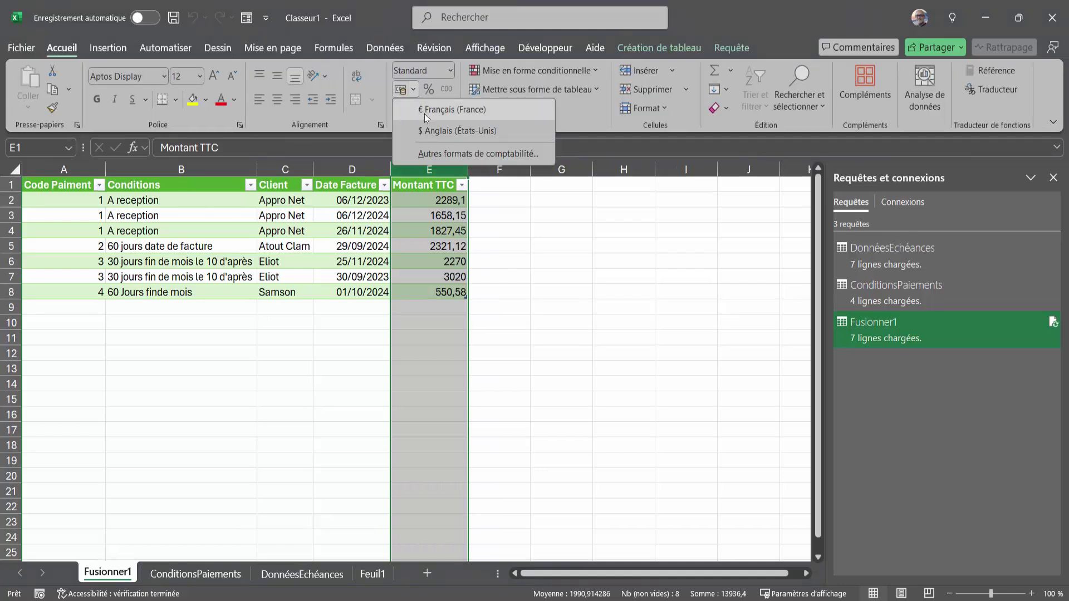
left_click(424, 114)
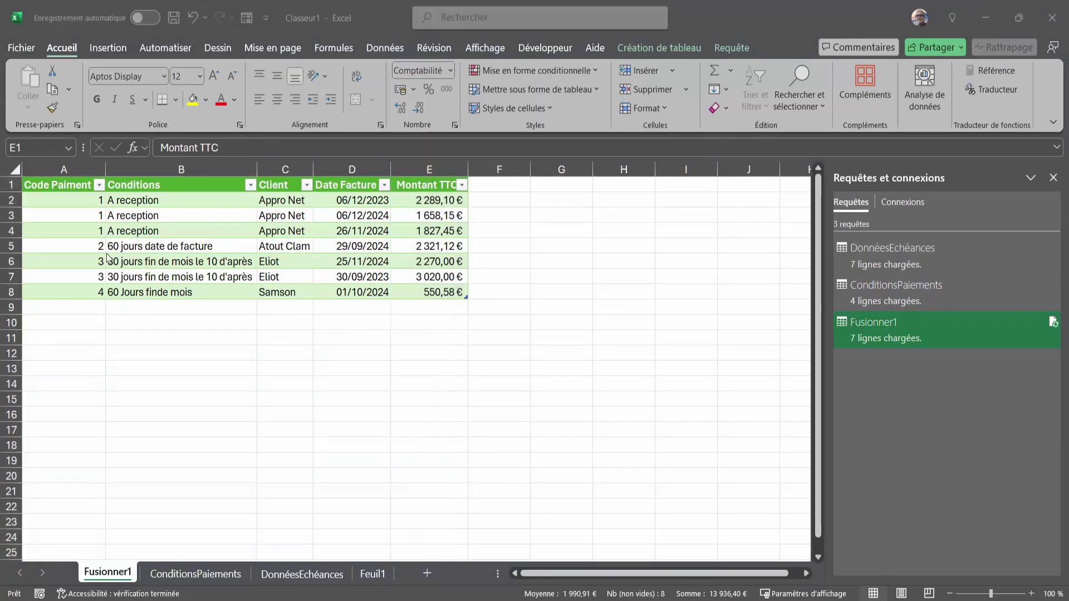
left_click(352, 200)
left_click(88, 199)
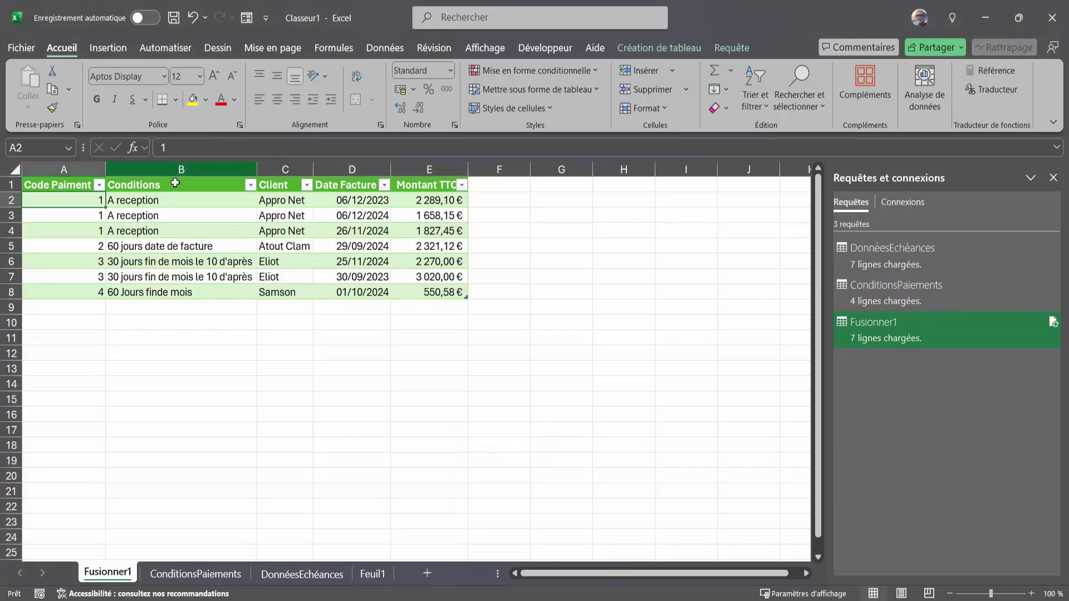
Step: Add an Échéance header in F1, close the Requêtes pane, and select F2
left_click(504, 185)
type("Échéance")
key("Return")
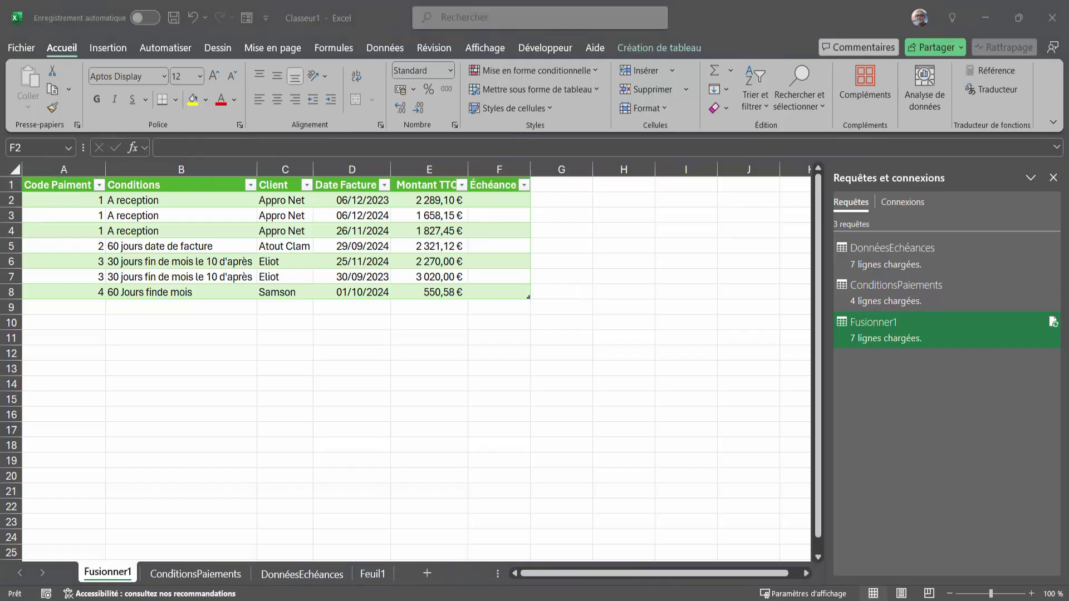
left_click(1053, 178)
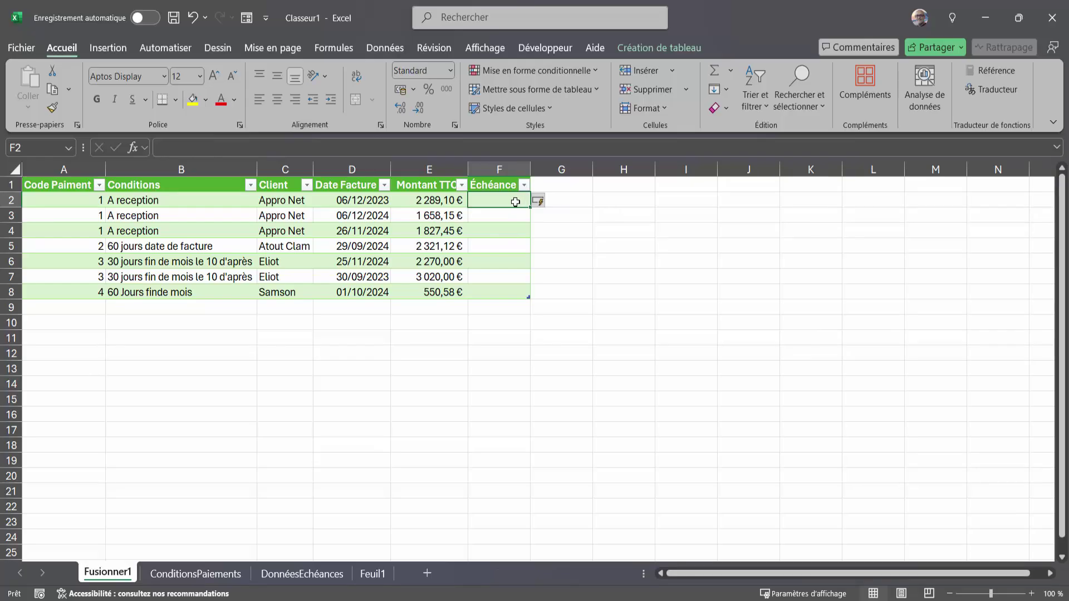
left_click(92, 203)
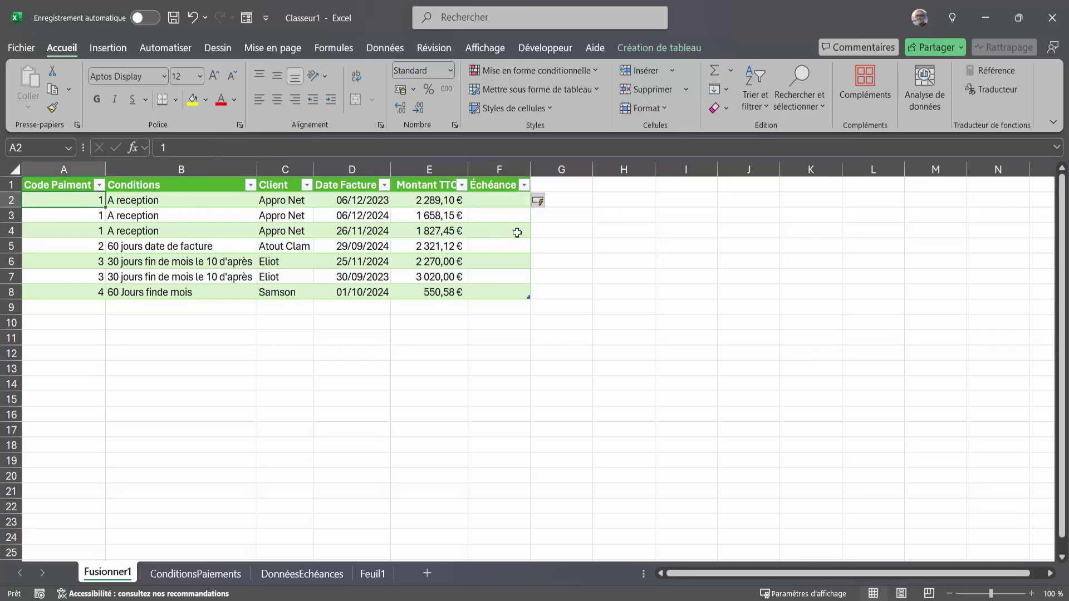
left_click(501, 206)
Step: In F2 start =SI.CONDITIONS: code 1 returns Date Facture, code 2 returns MOIS.DECALER(Date Facture;2)
type("=SI.CONDITIONS(")
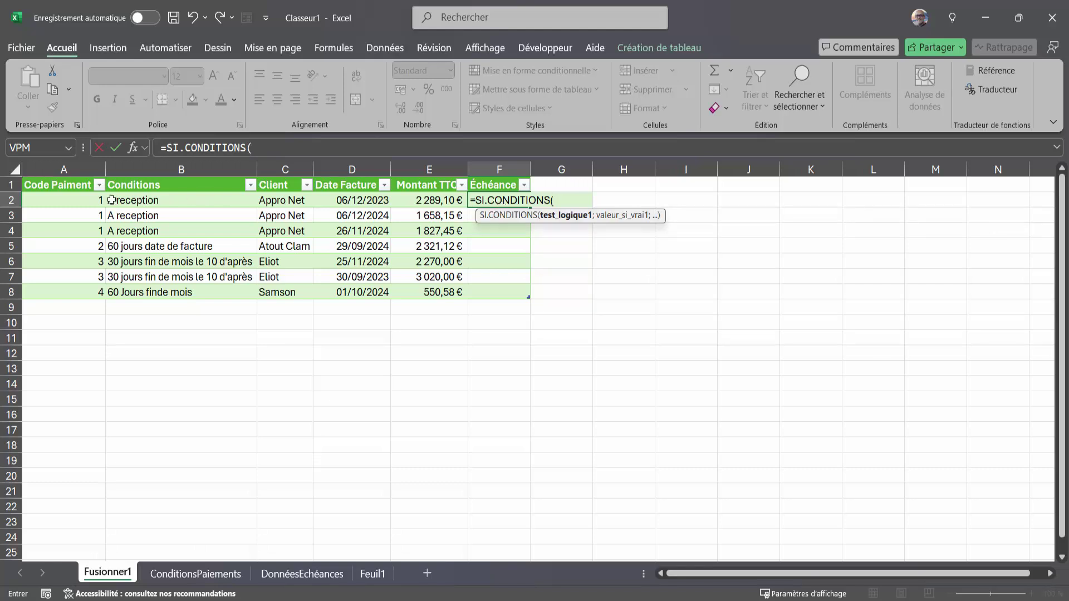
left_click(78, 202)
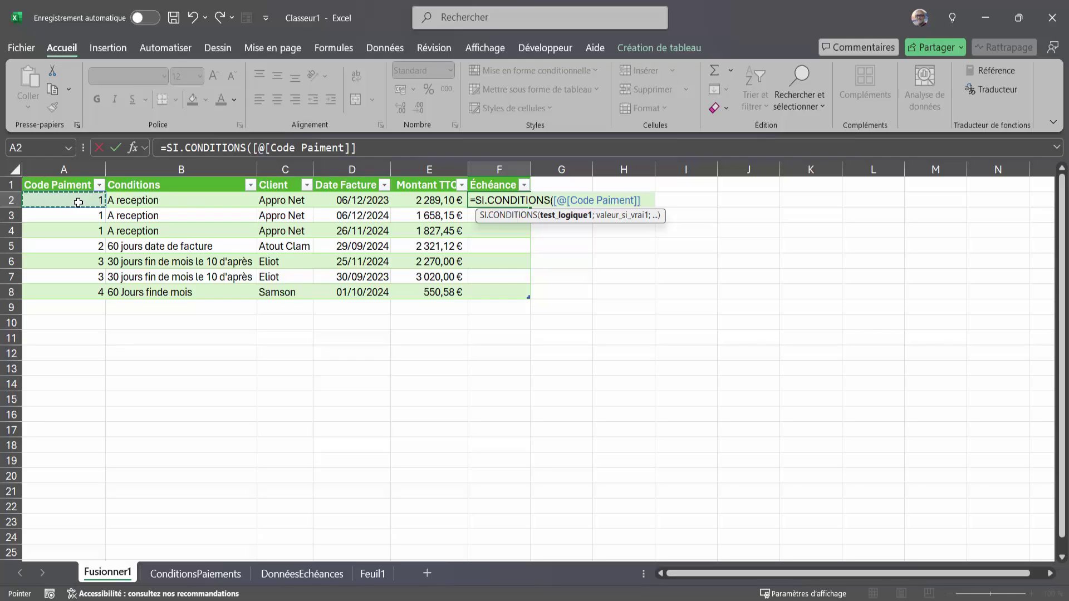
type("=1")
type(";")
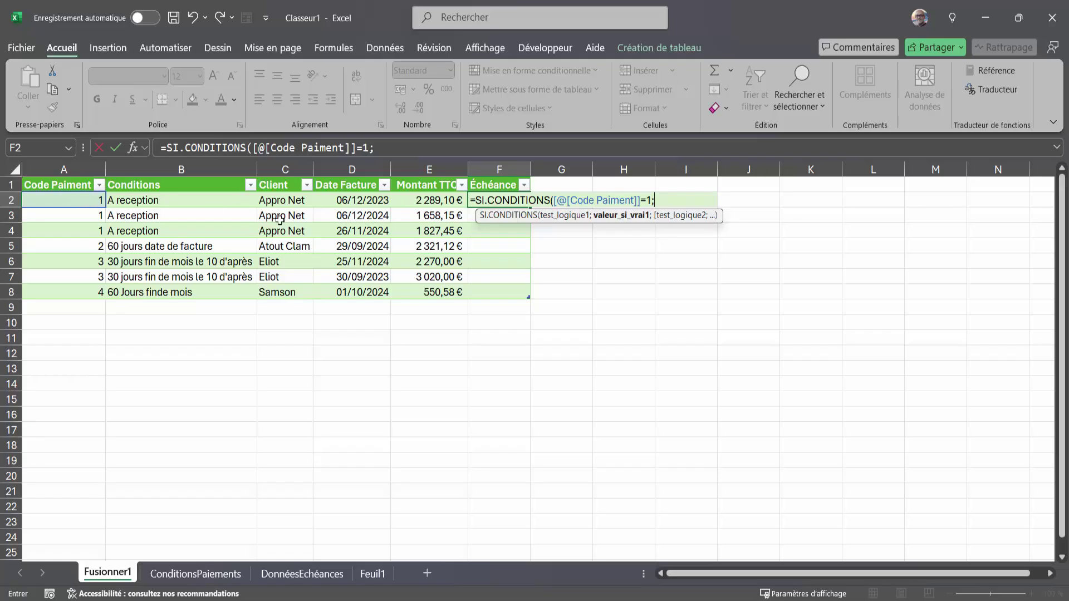
left_click(360, 202)
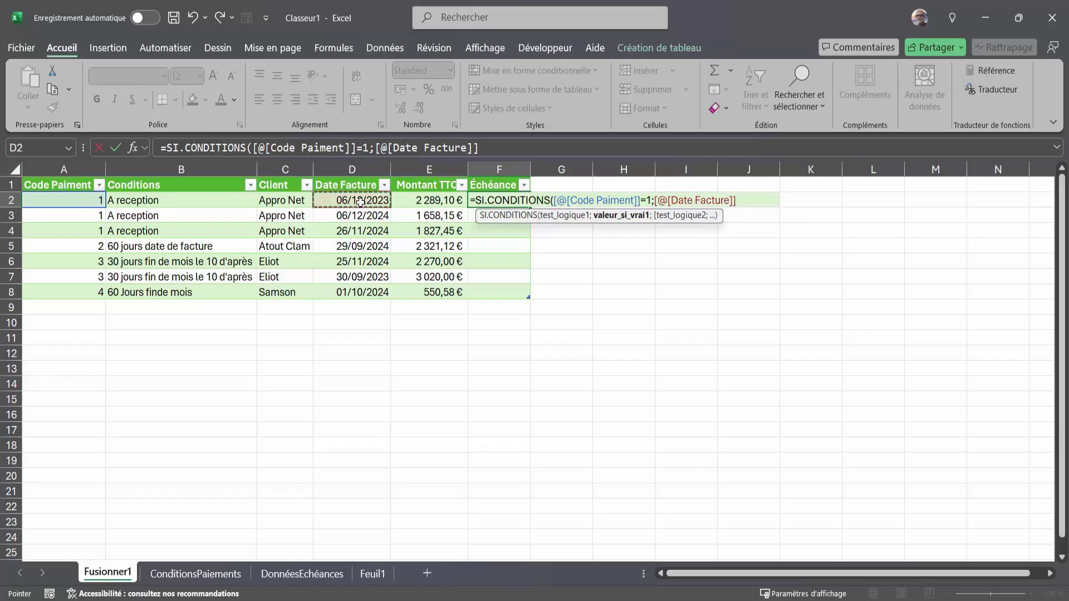
type(";")
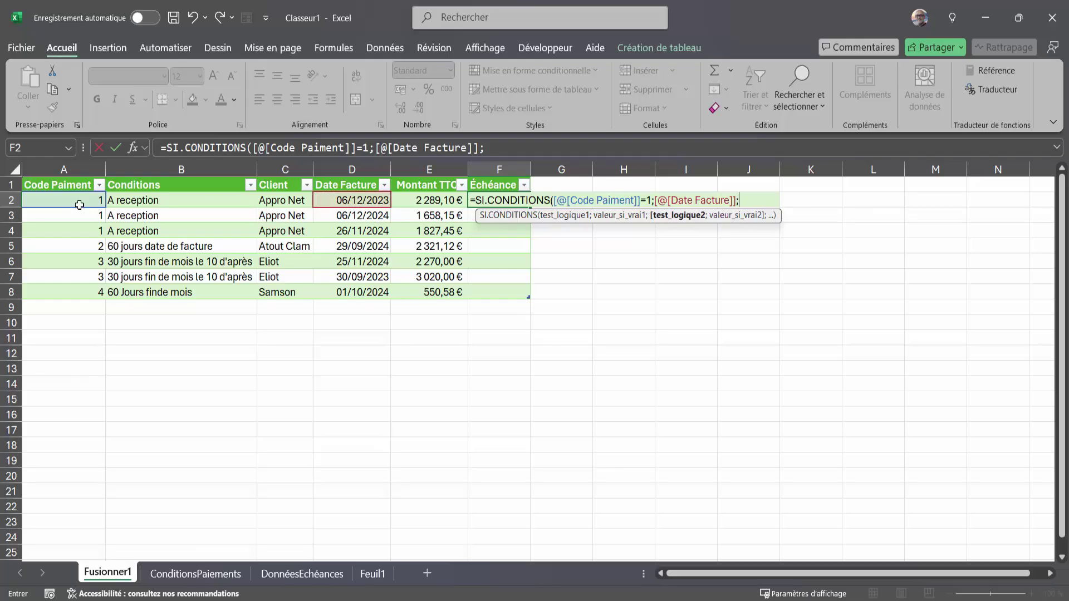
left_click(80, 199)
type("=")
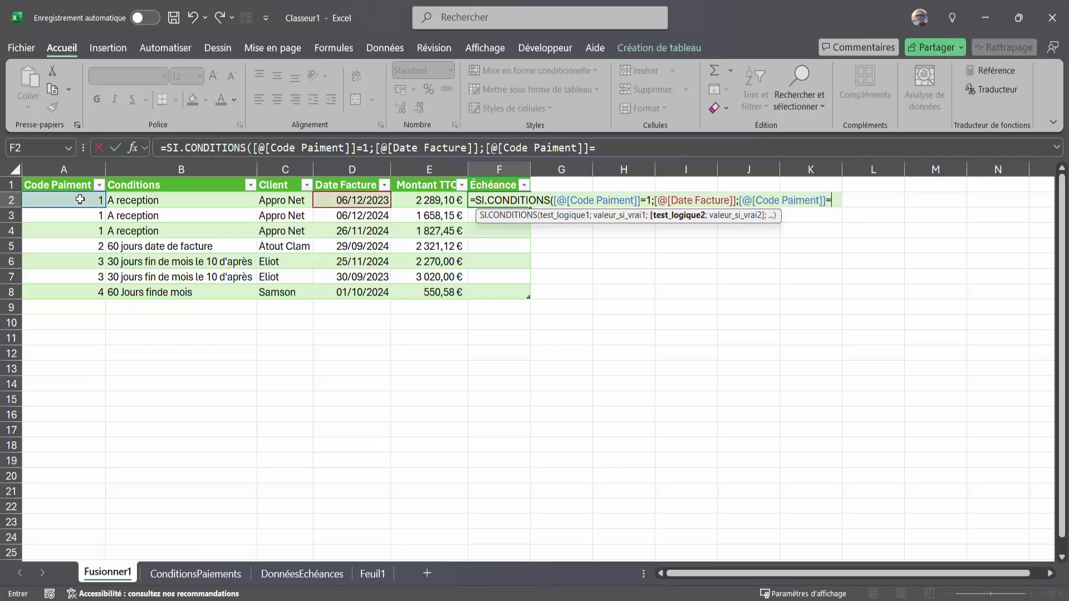
type("2")
type(";")
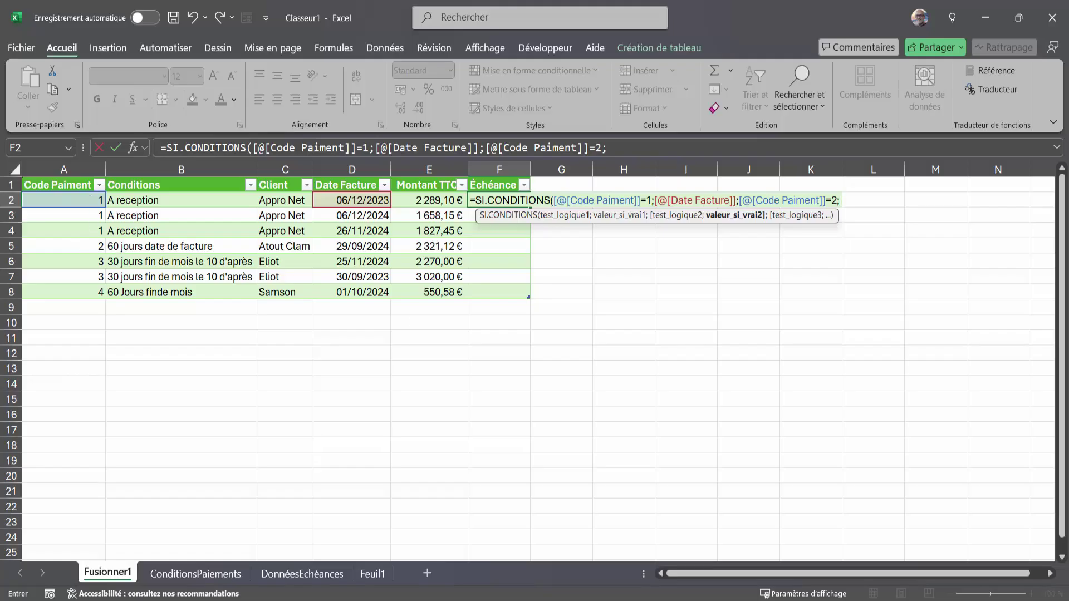
left_click(851, 202)
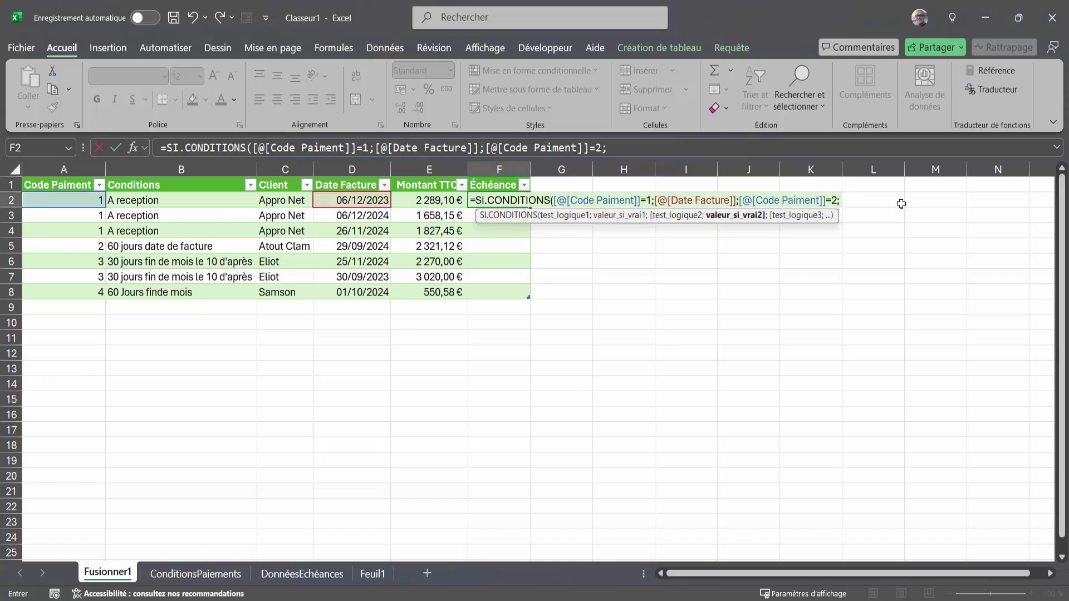
type("MOI")
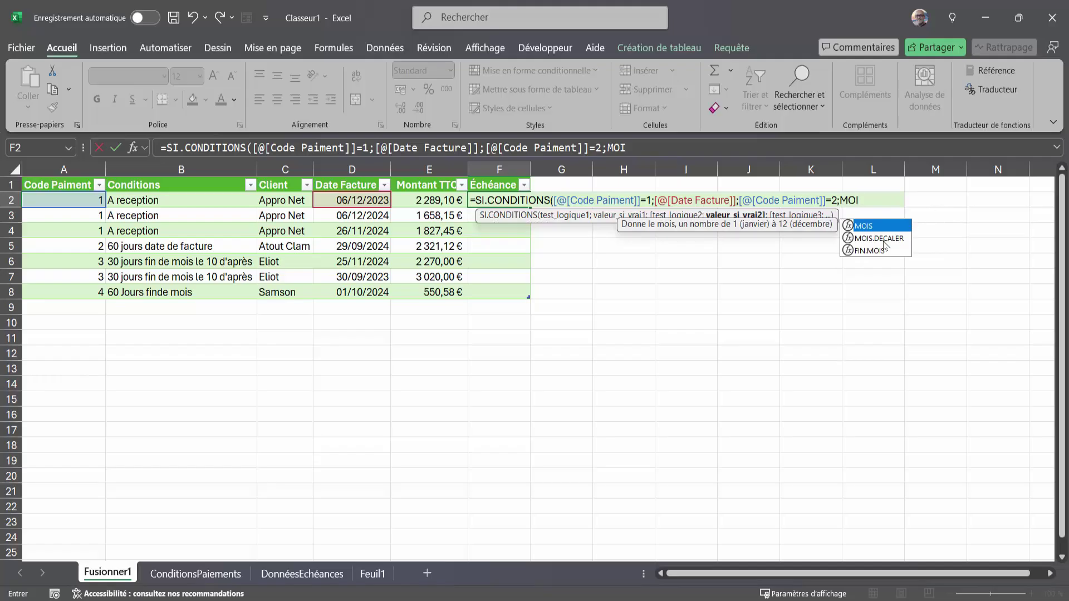
double_click(883, 241)
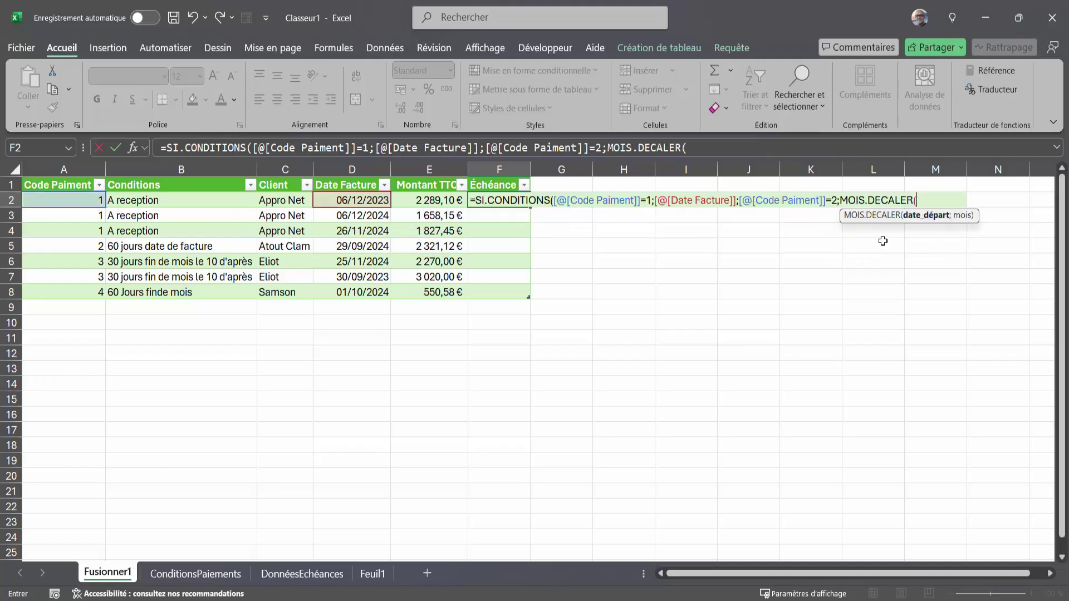
left_click(366, 202)
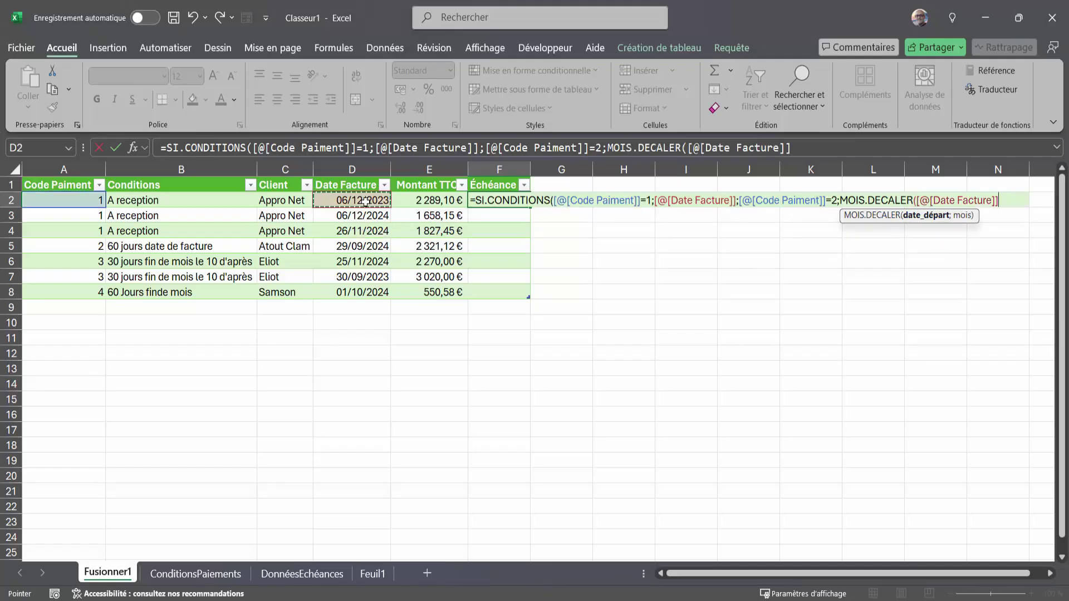
type(".")
type(";")
type("2")
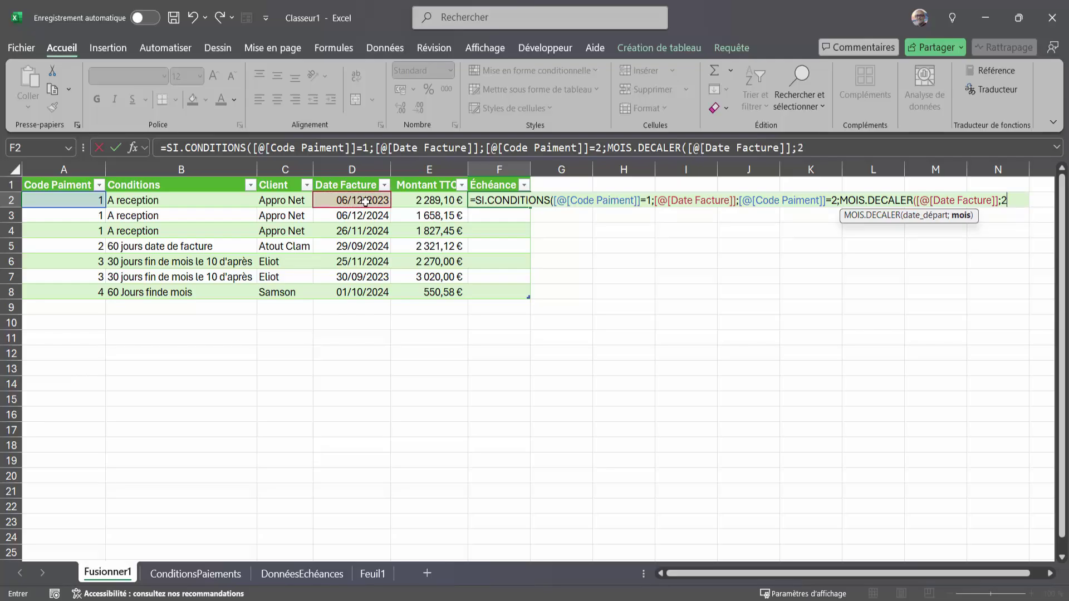
type(")")
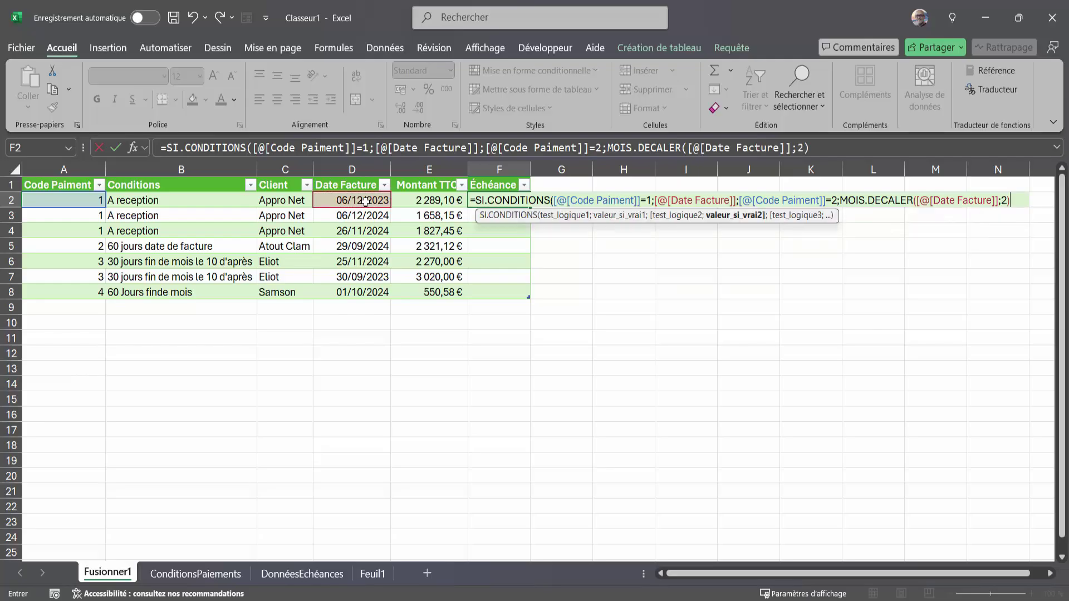
type(";")
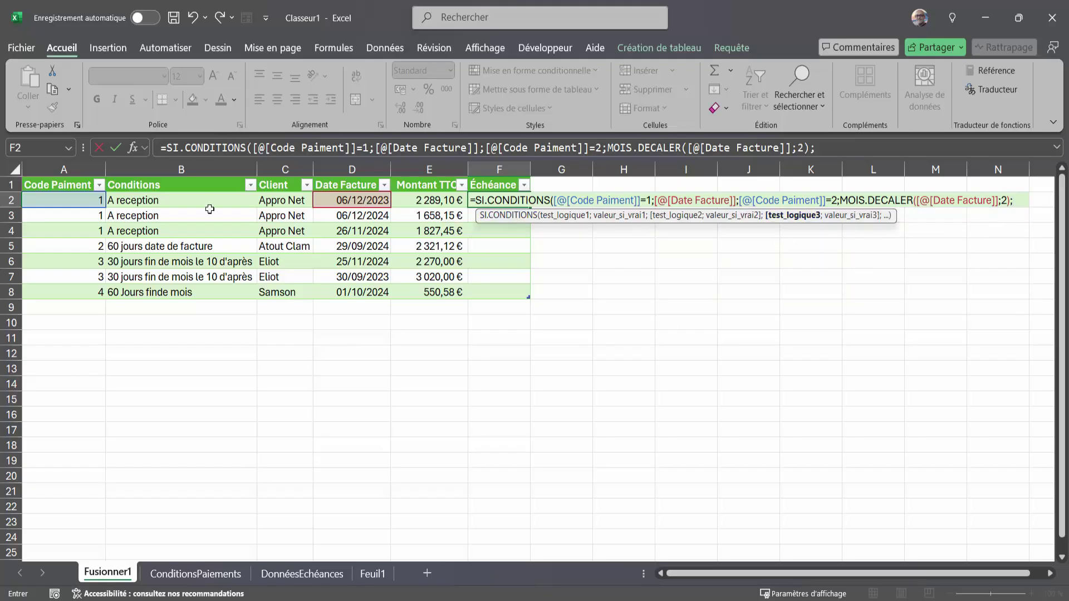
Step: Add the code 3 condition returning FIN.MOIS(Date Facture;1)+10
left_click(81, 201)
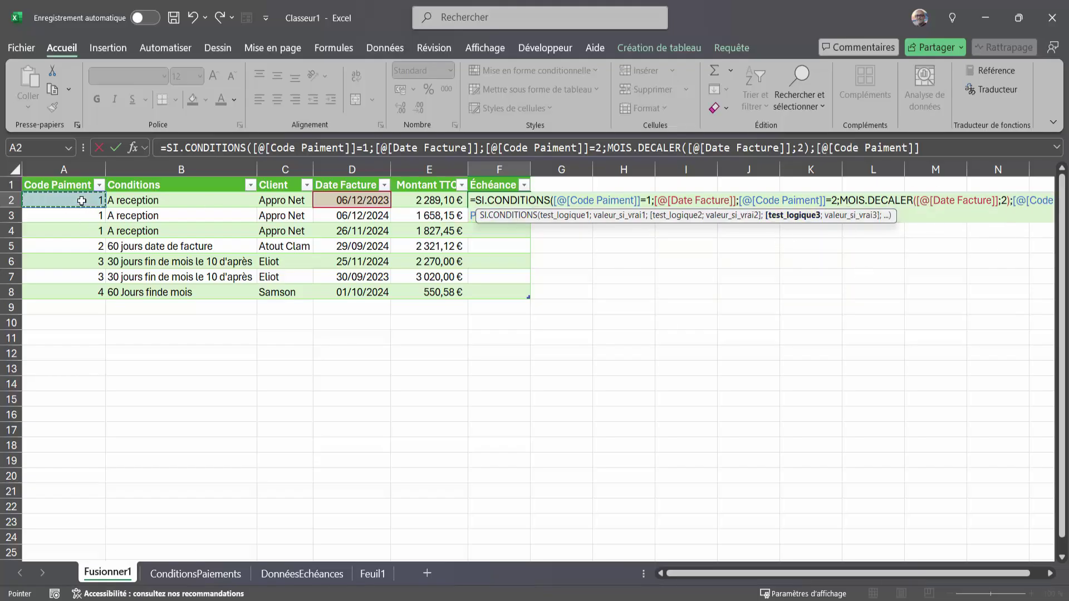
type("=")
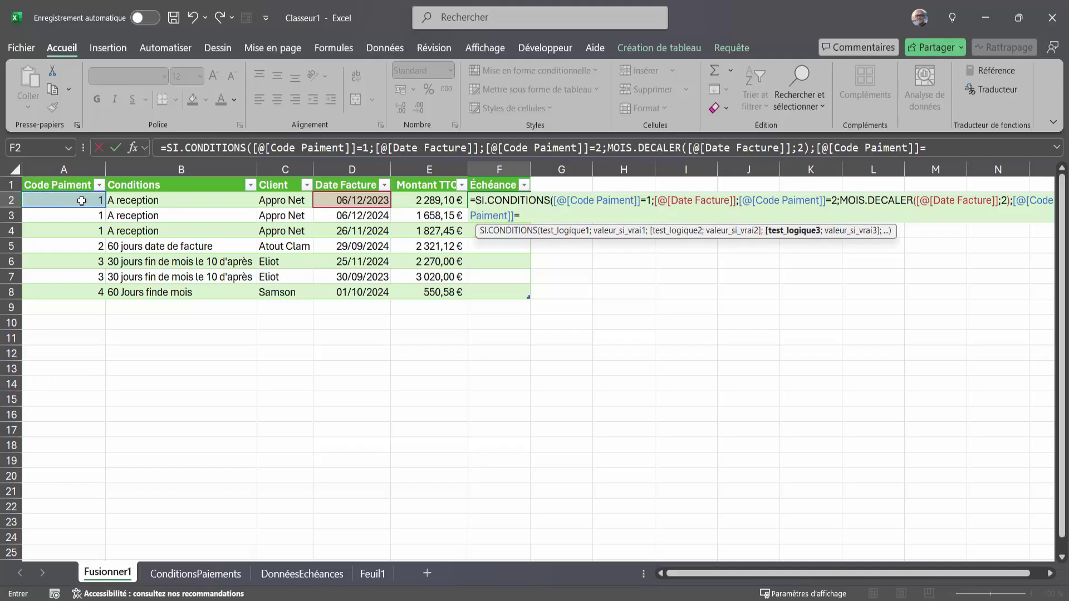
type("3")
type(";")
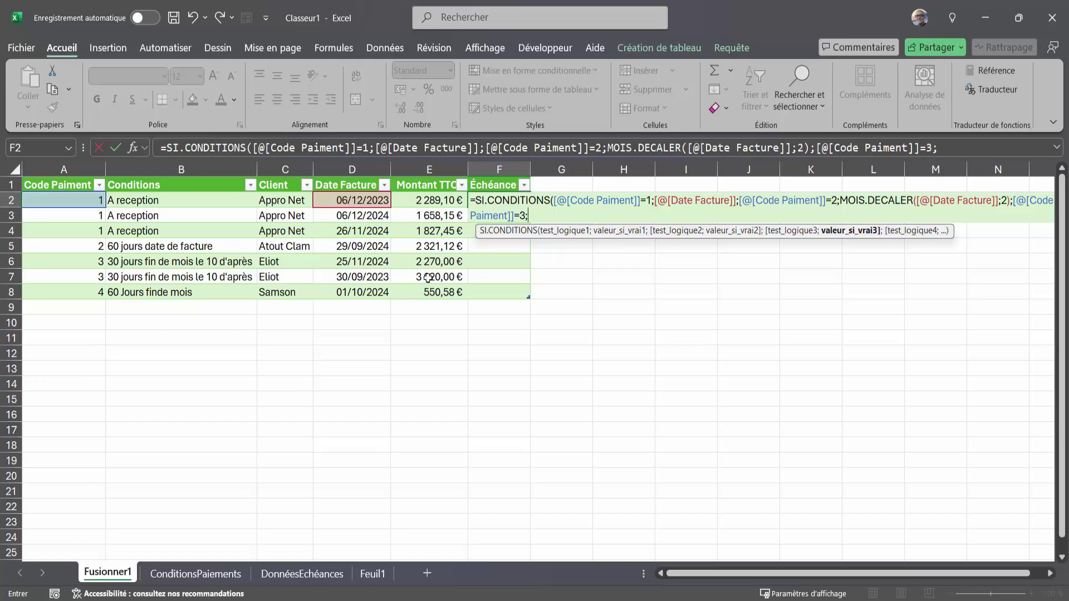
type("fin.mois(")
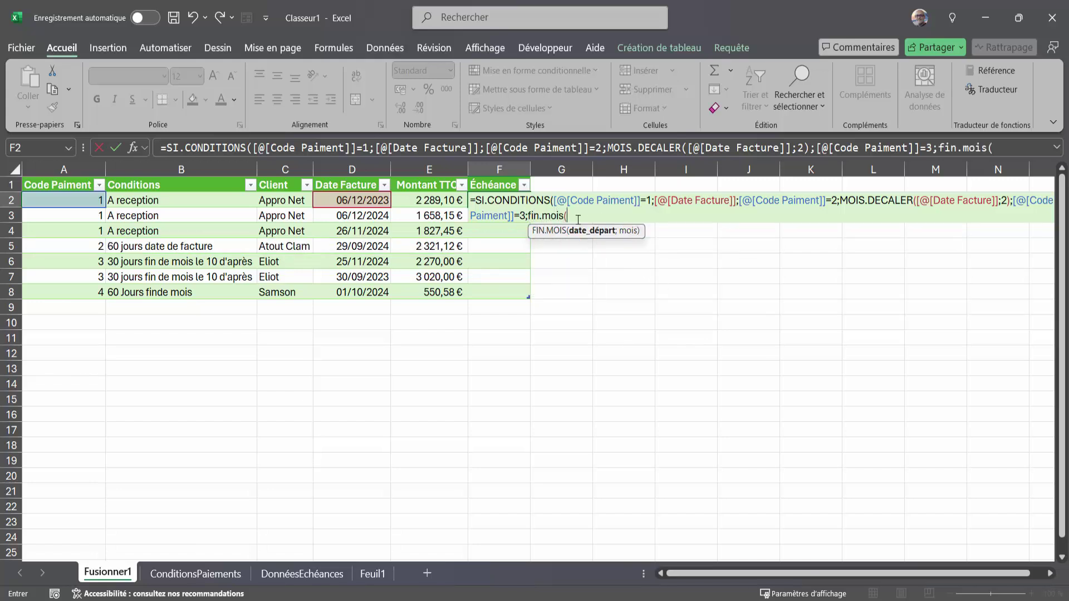
left_click(359, 203)
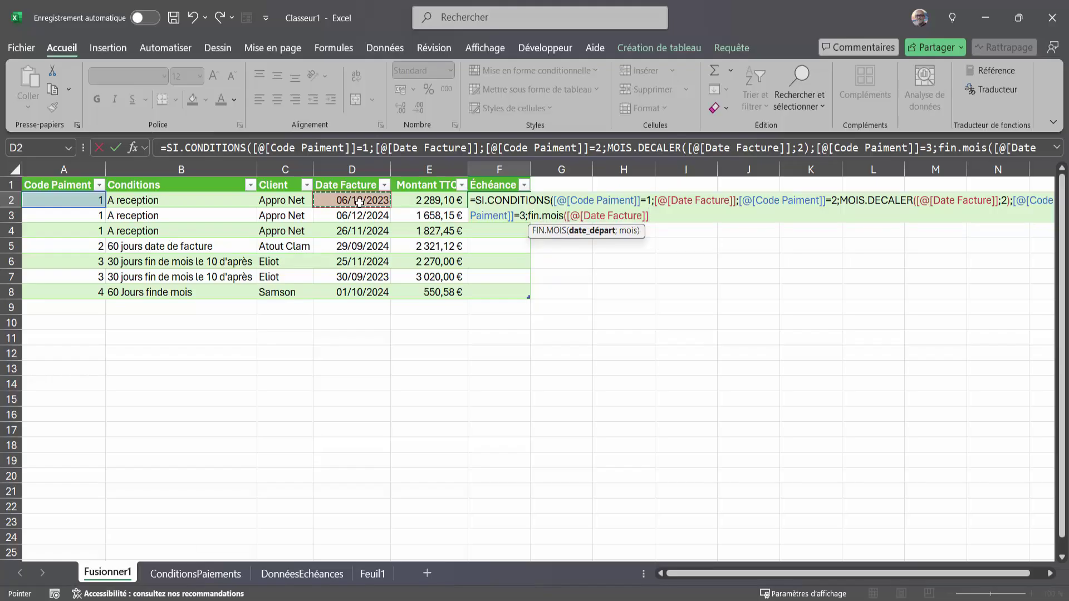
type(";")
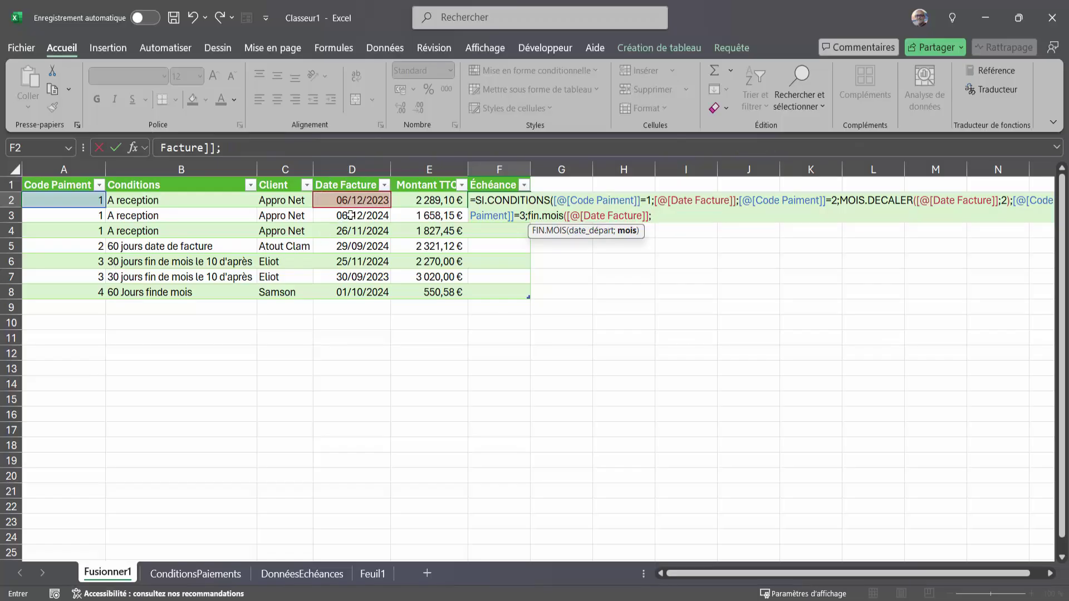
type("1")
type(")+10")
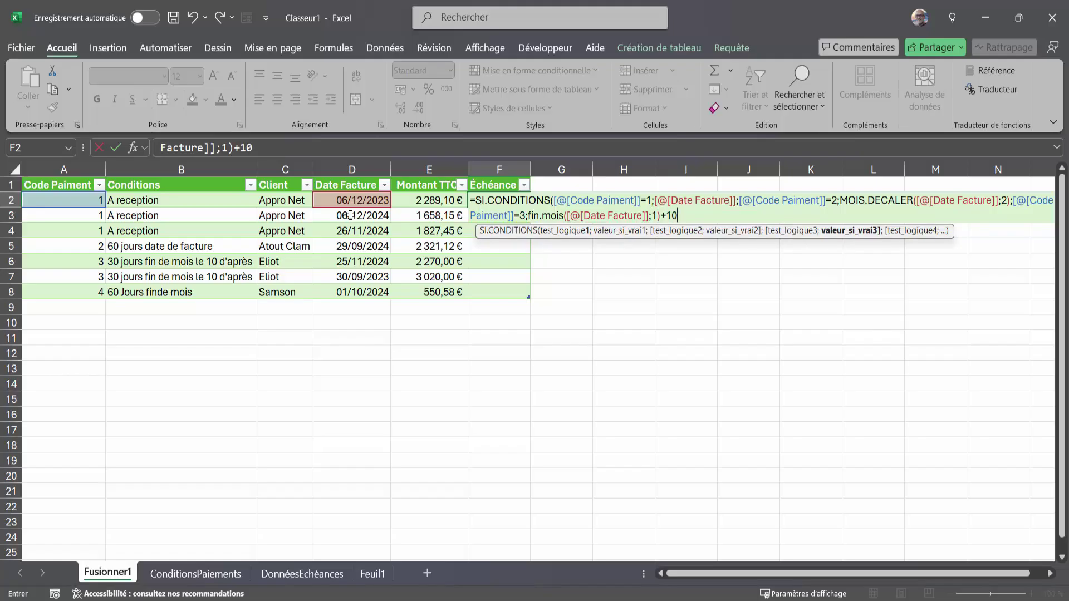
type(";")
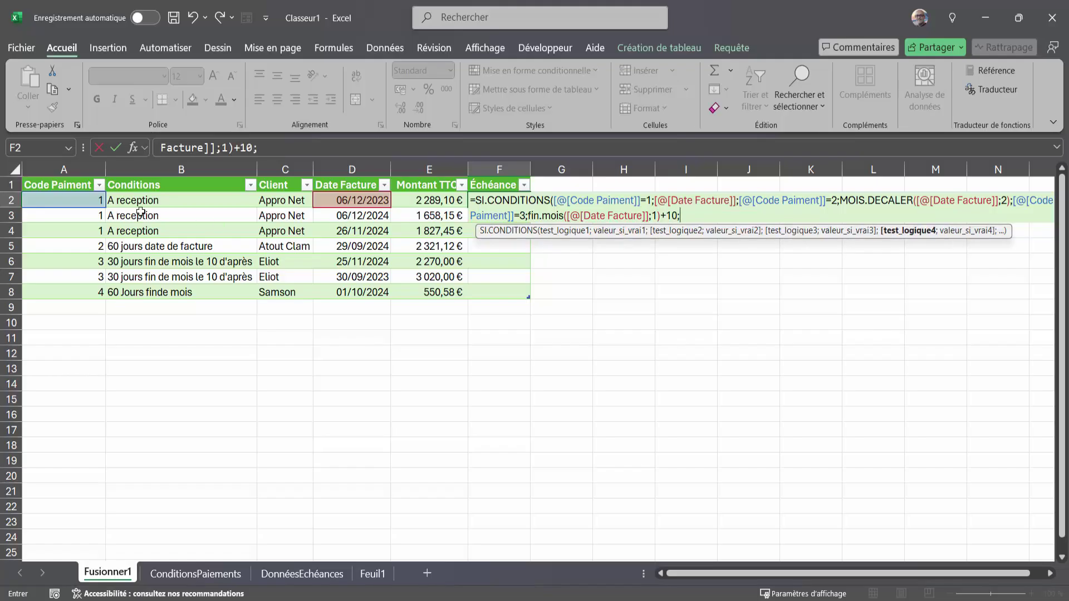
Step: Add the code 4 condition FIN.MOIS(Date Facture;2), close the formula and commit it
left_click(92, 199)
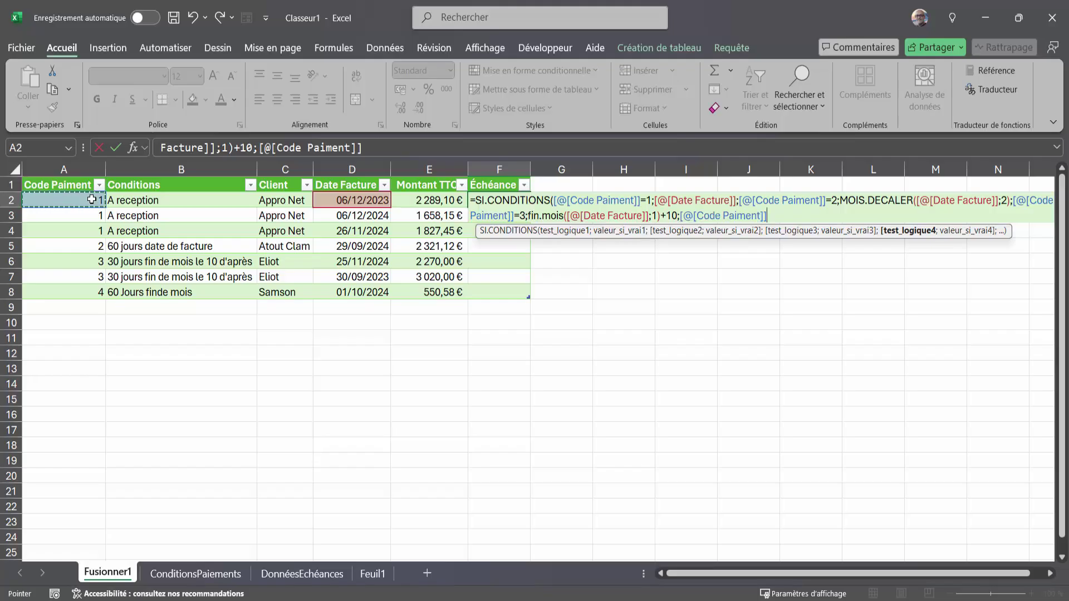
type("=4")
type(";")
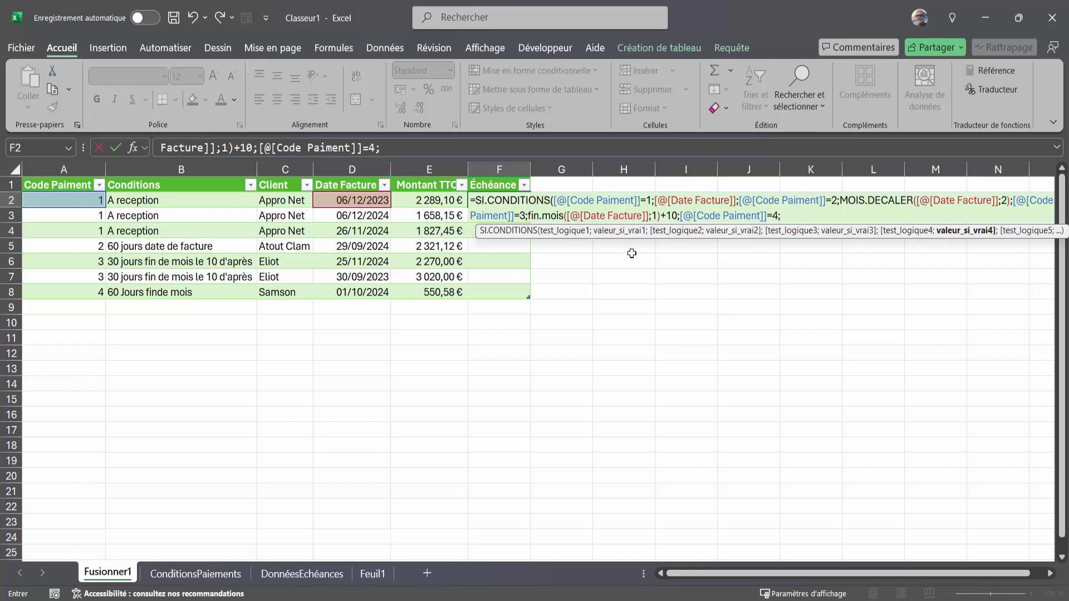
type("fin.mOIS5")
key("BackSpace")
type("(")
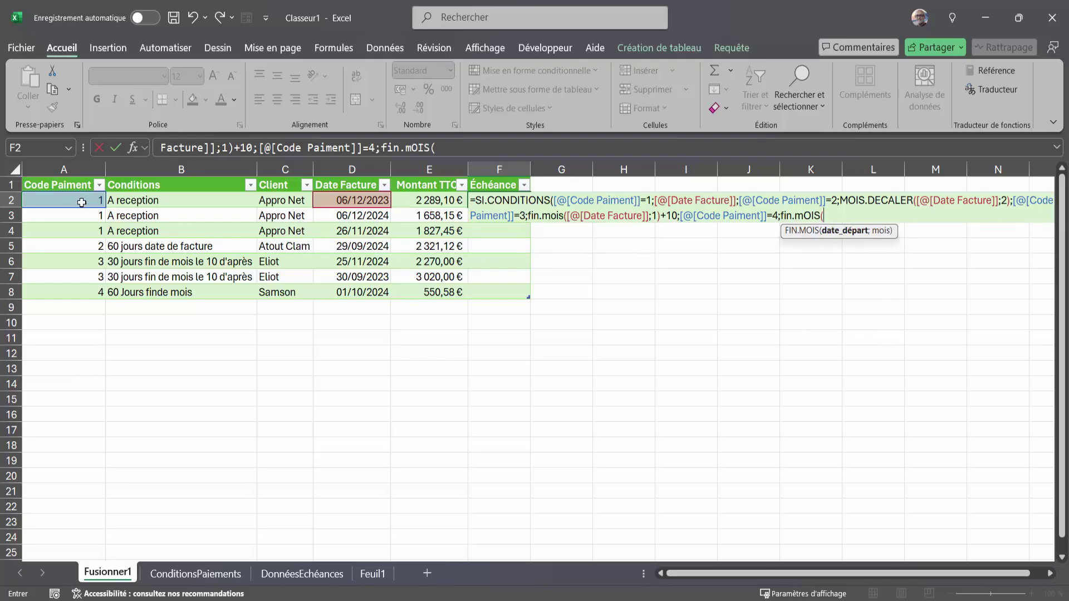
left_click(348, 199)
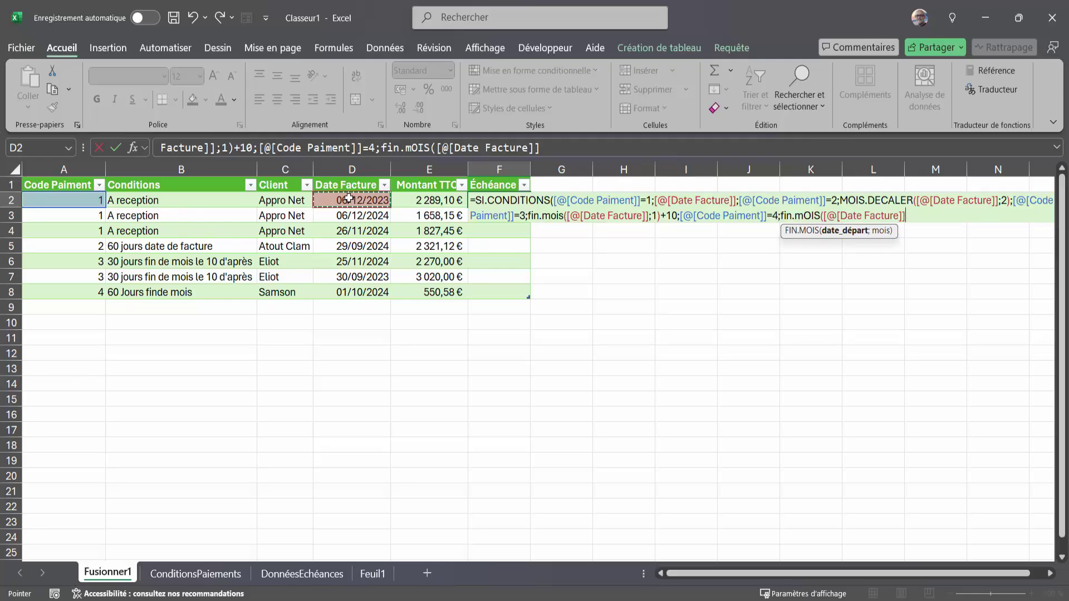
type(";2)")
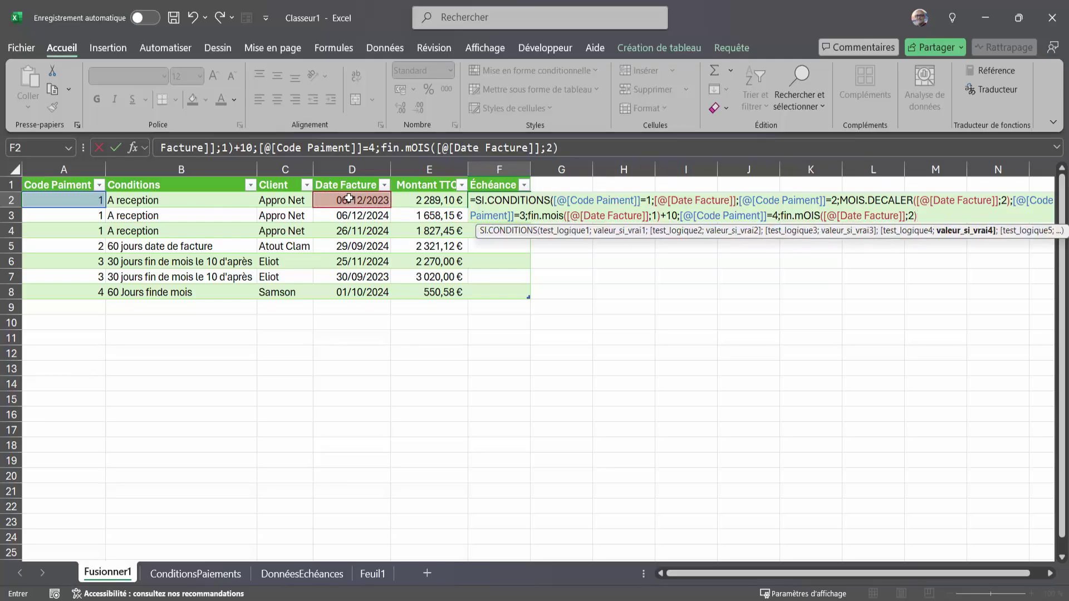
type(")")
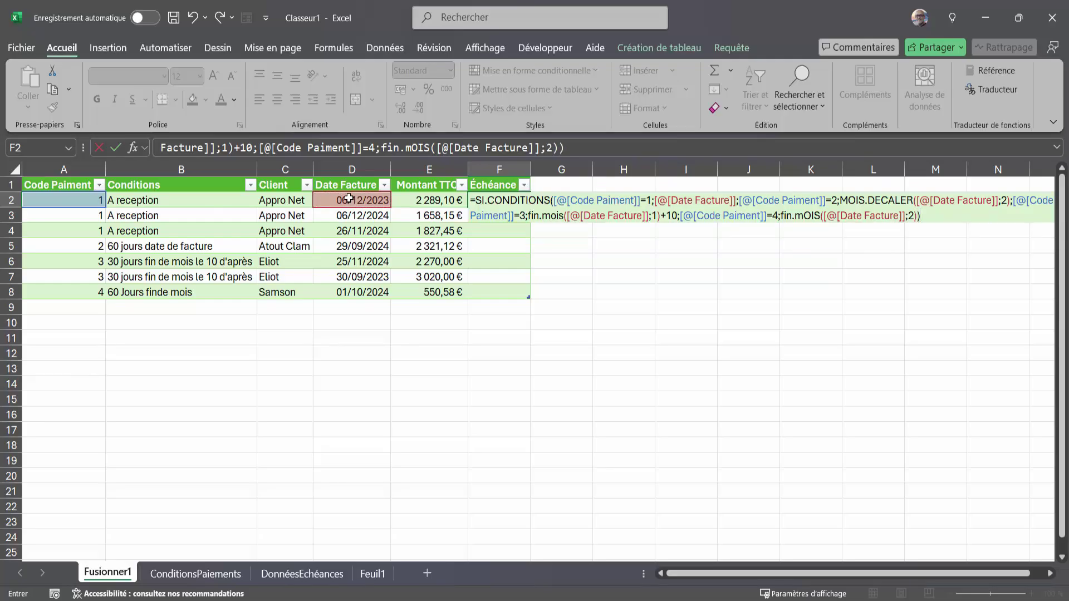
key("Return")
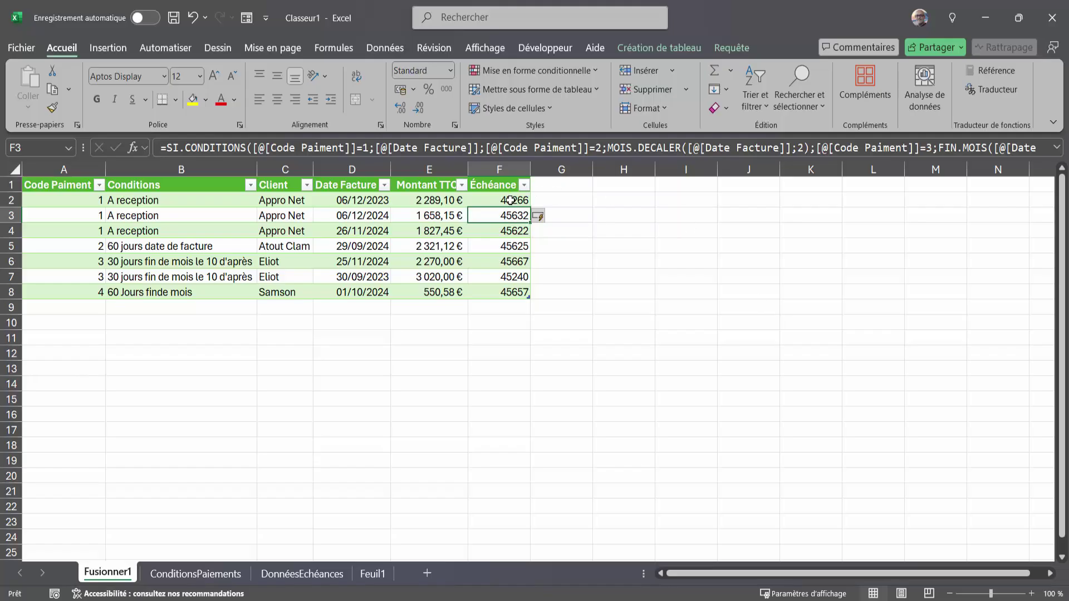
Step: Format the Échéance results F2:F8 as Date
left_click_drag(512, 201, 517, 292)
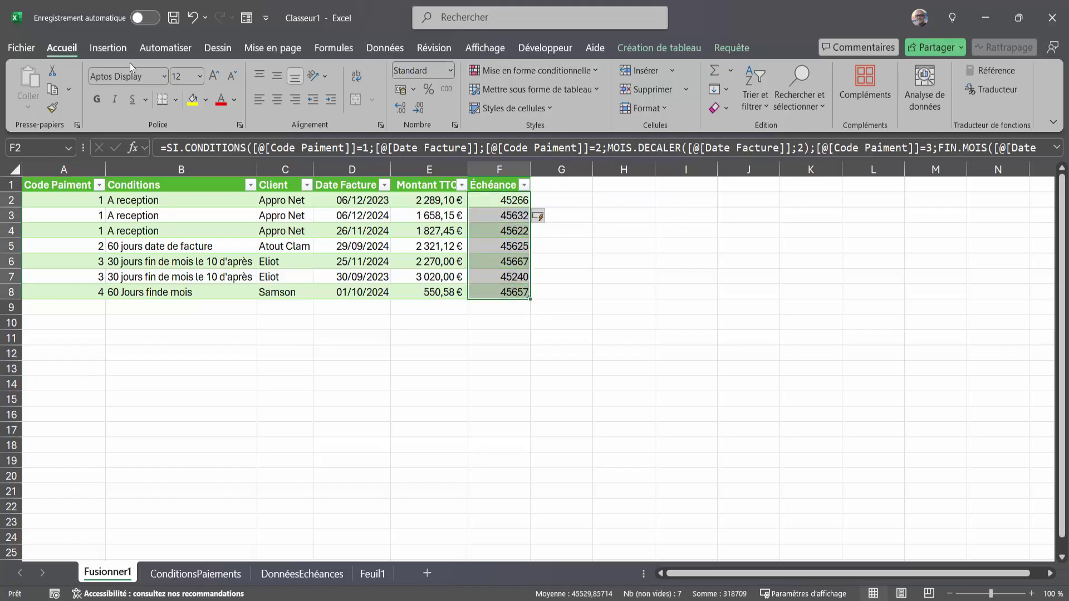
left_click(450, 71)
left_click(450, 245)
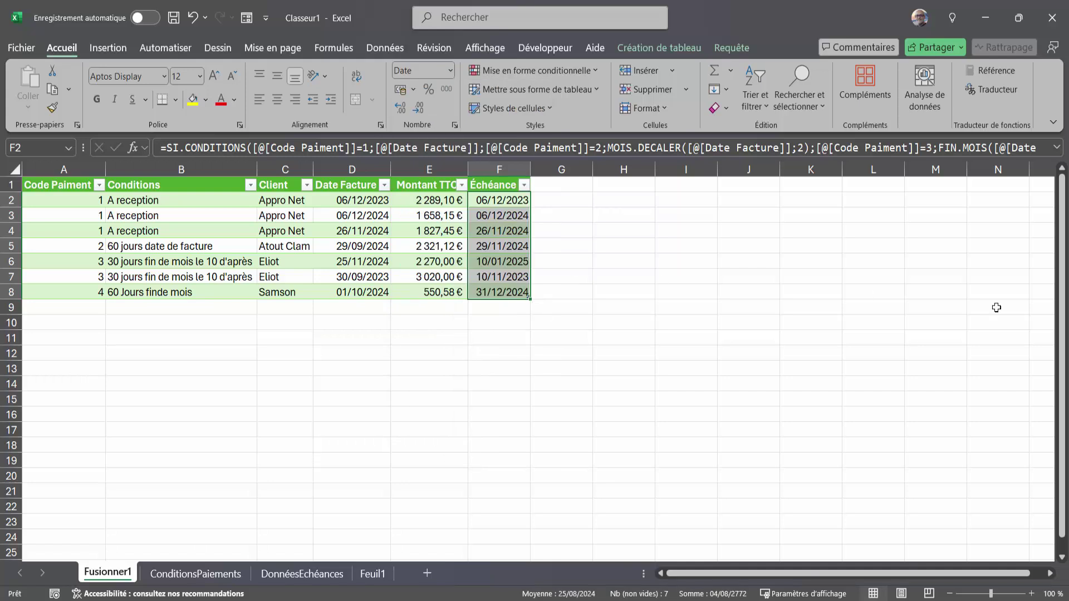
Step: Add a 'Retard Ou' header in G1 and widen column G
left_click(562, 200)
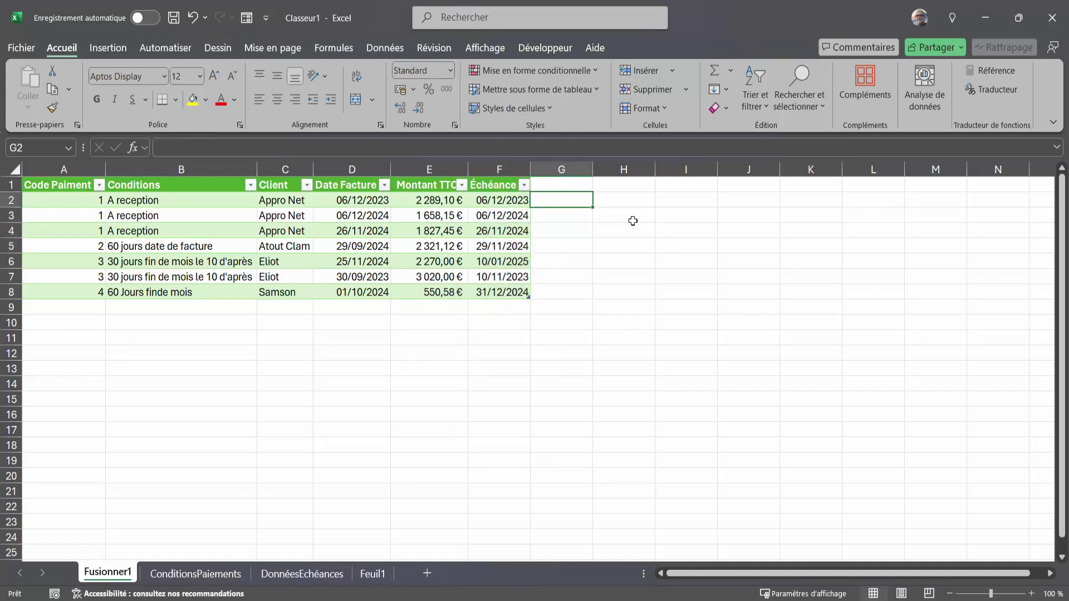
type("Re")
key("Escape")
key("Up")
type("Retard Ou")
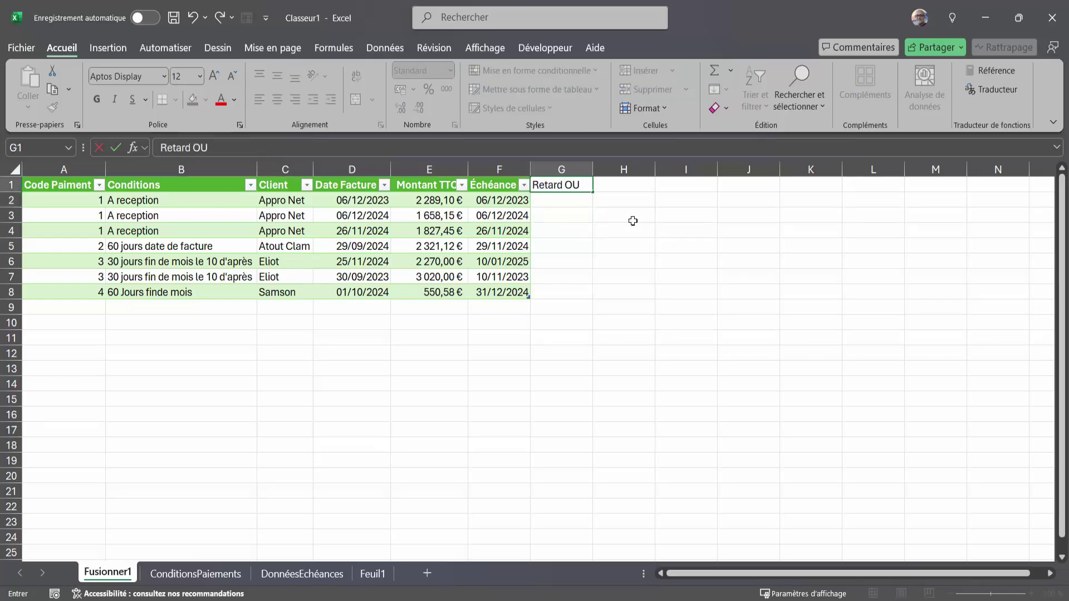
key("Return")
left_click_drag(592, 169, 607, 168)
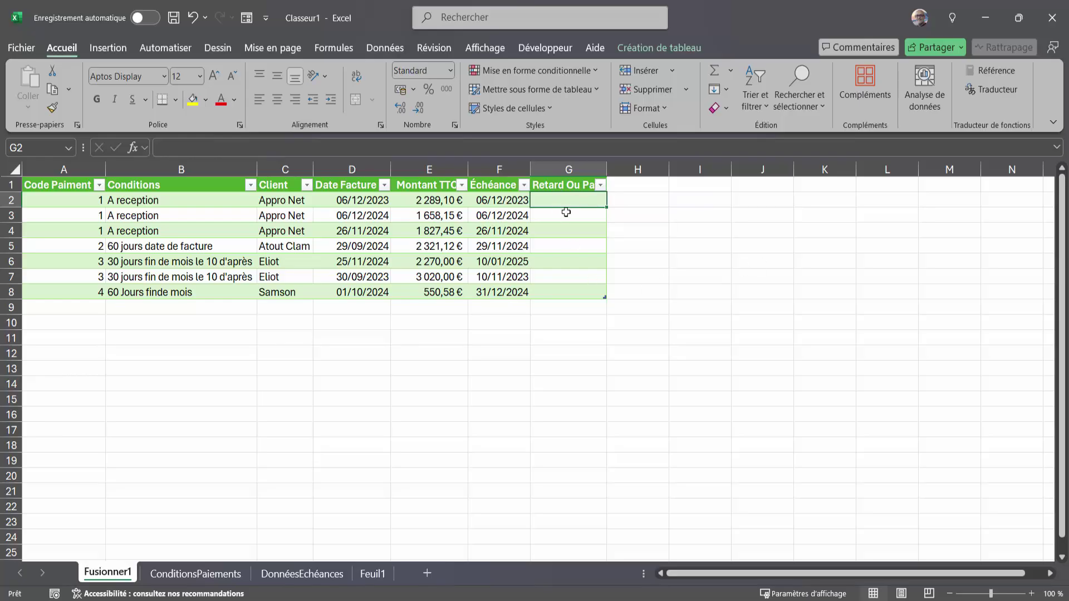
type("=si(")
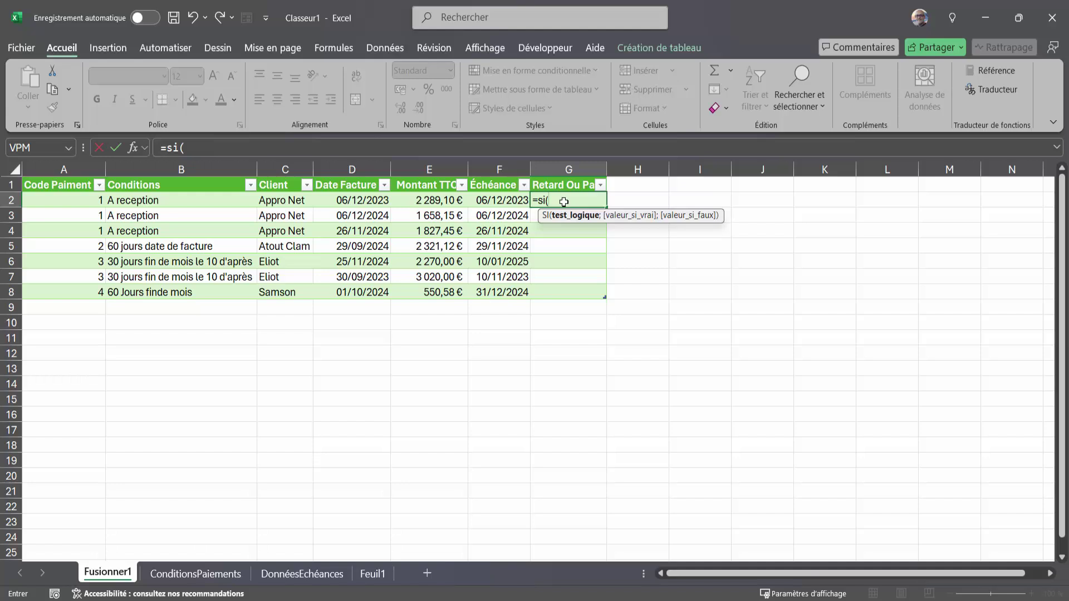
type("aujou")
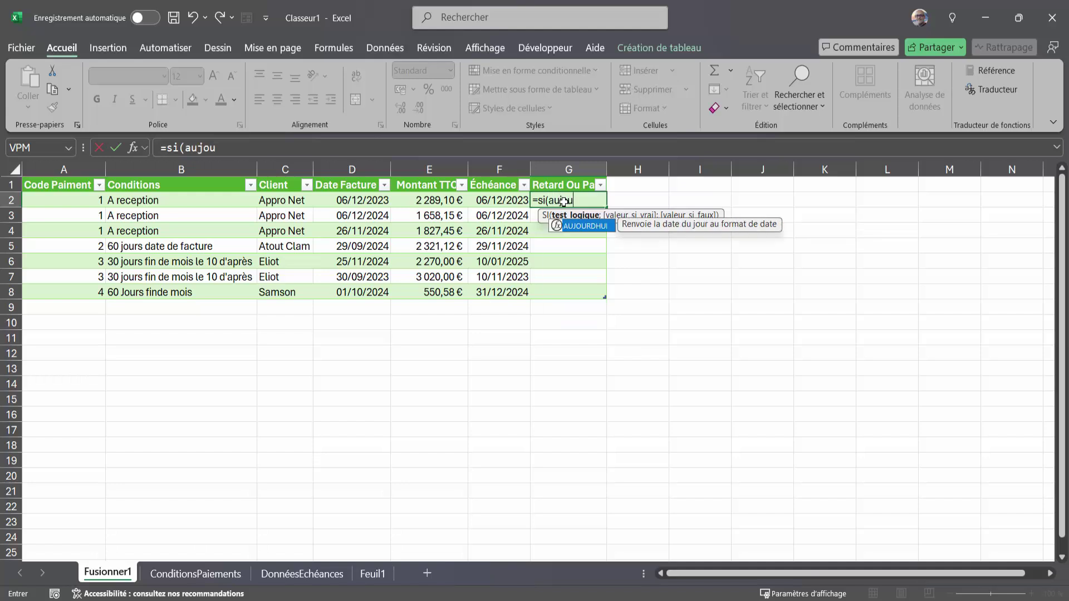
double_click(594, 230)
type(")")
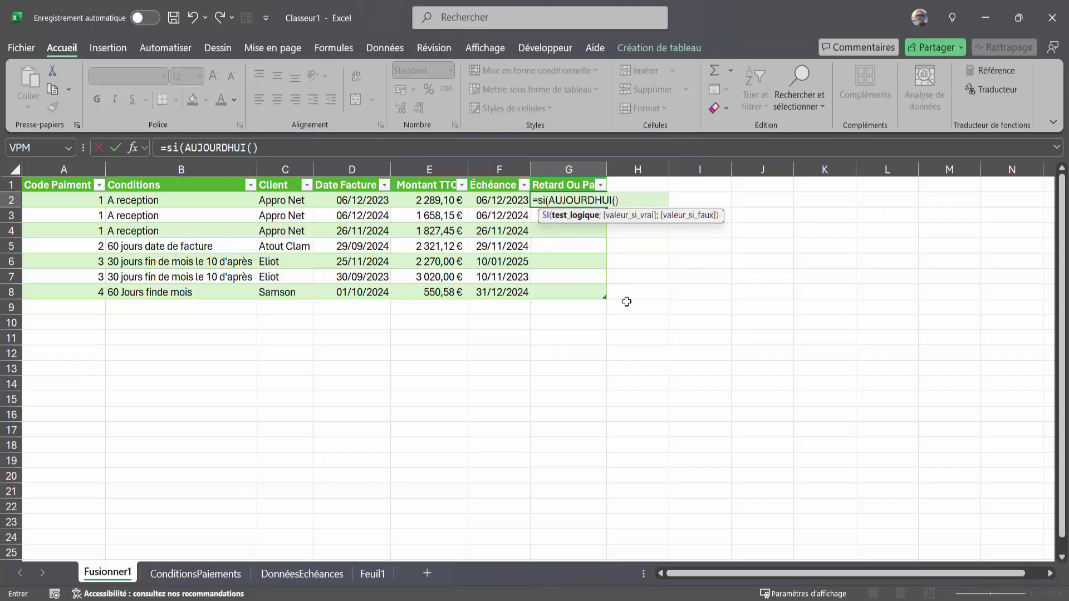
type(">")
left_click(503, 199)
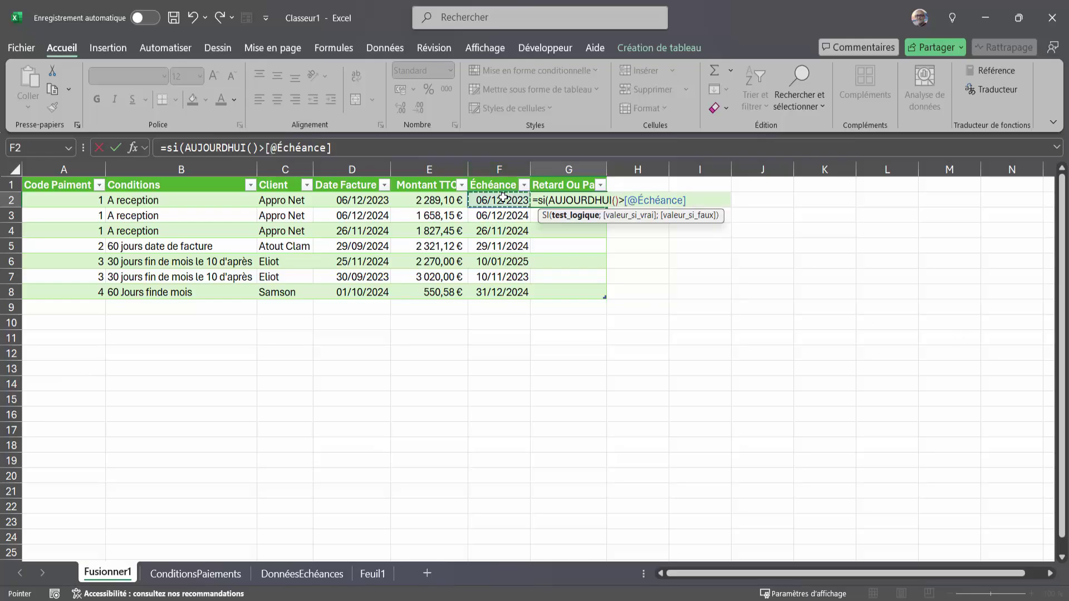
type(";\"En ")
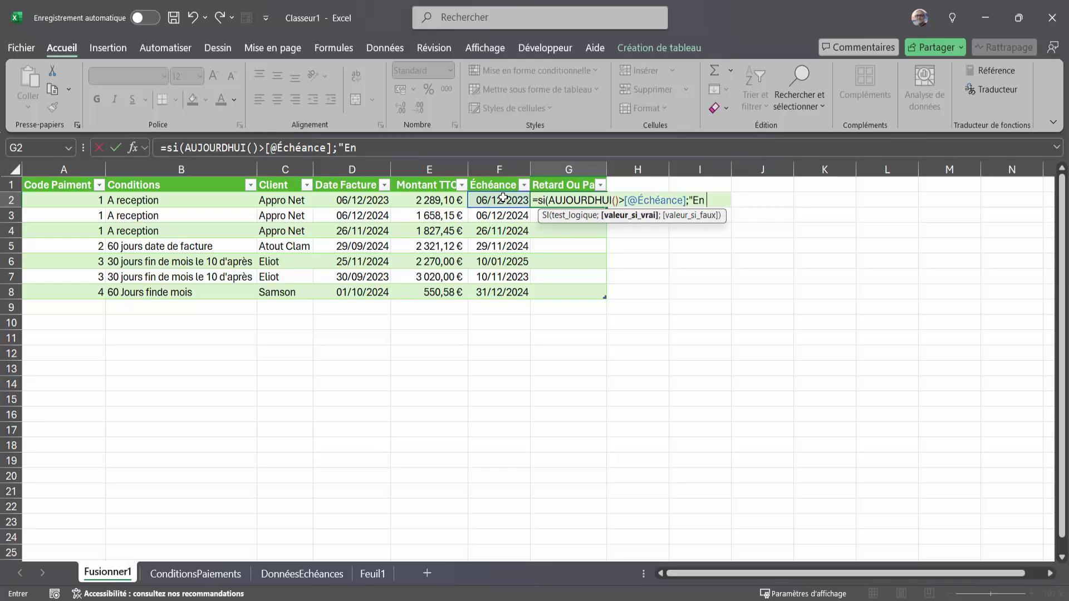
type("Reta")
type("rd\";\"\"")
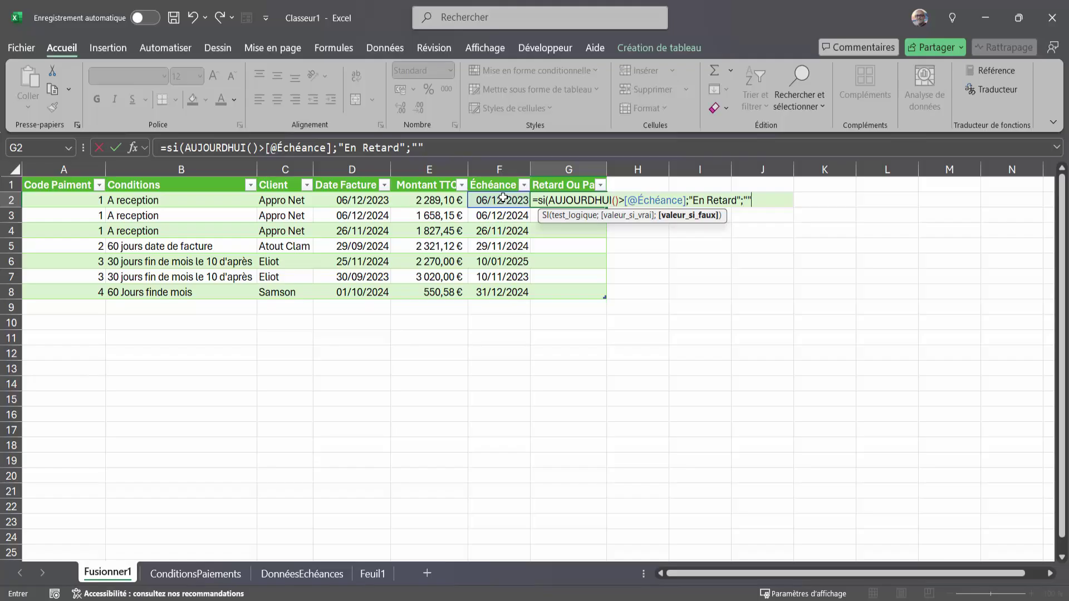
type(")")
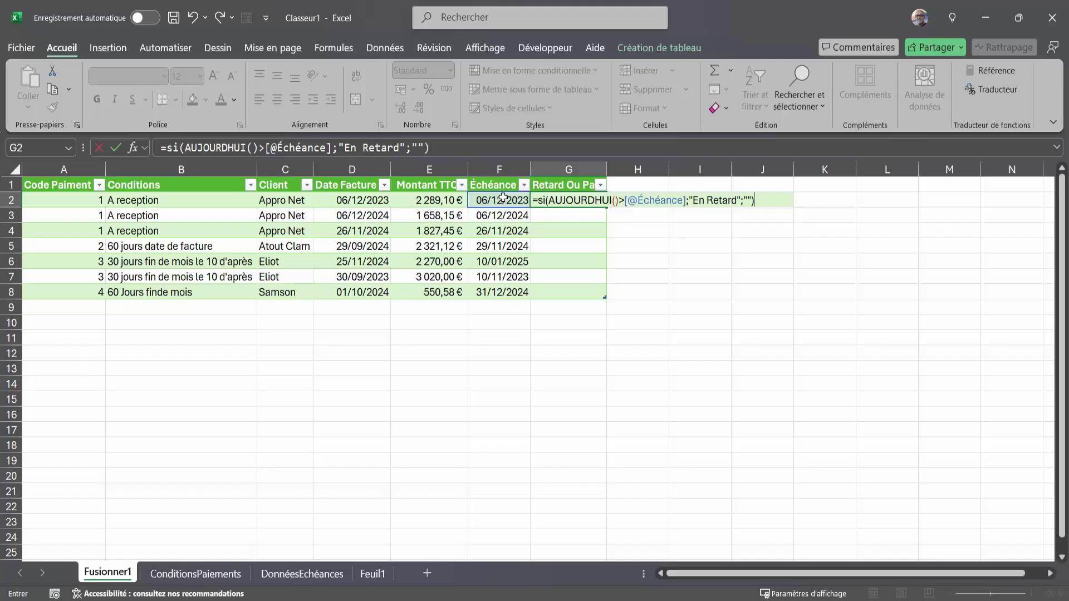
key("Return")
left_click(527, 202)
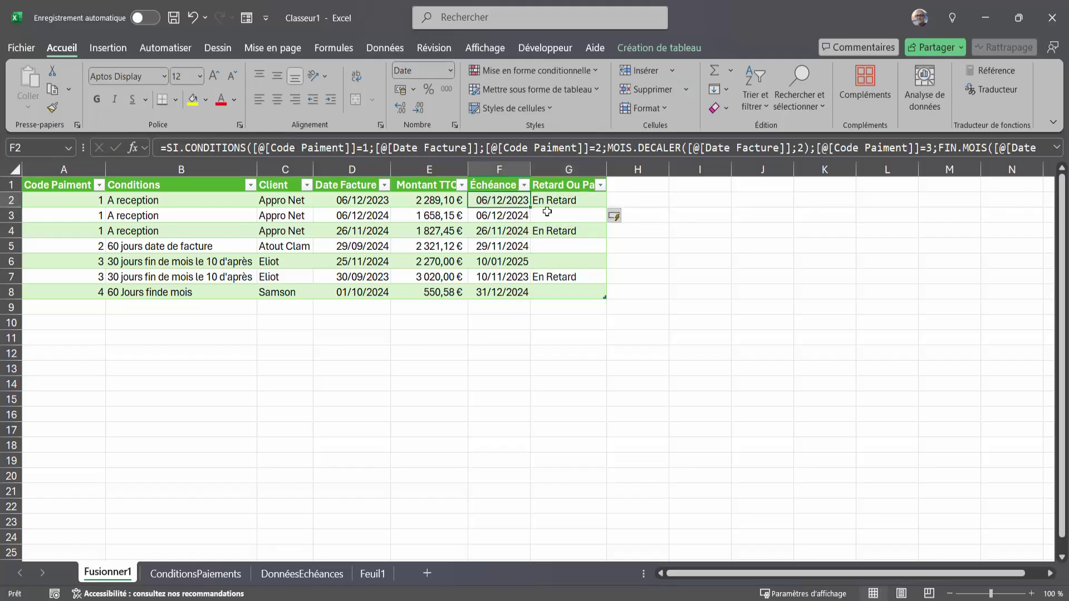
left_click(556, 231)
left_click(559, 281)
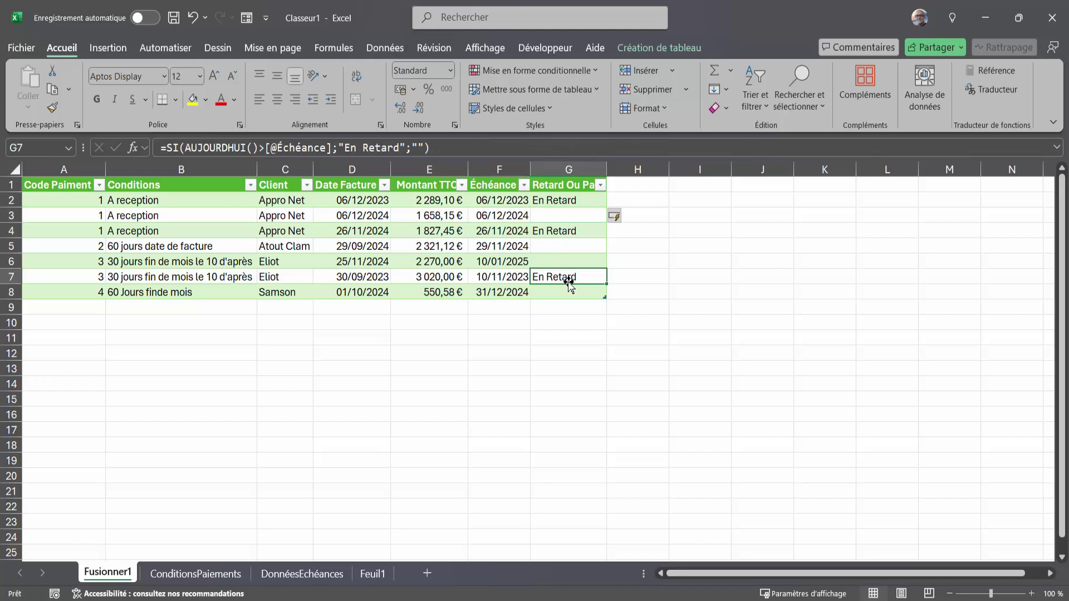
left_click(632, 188)
type("Case")
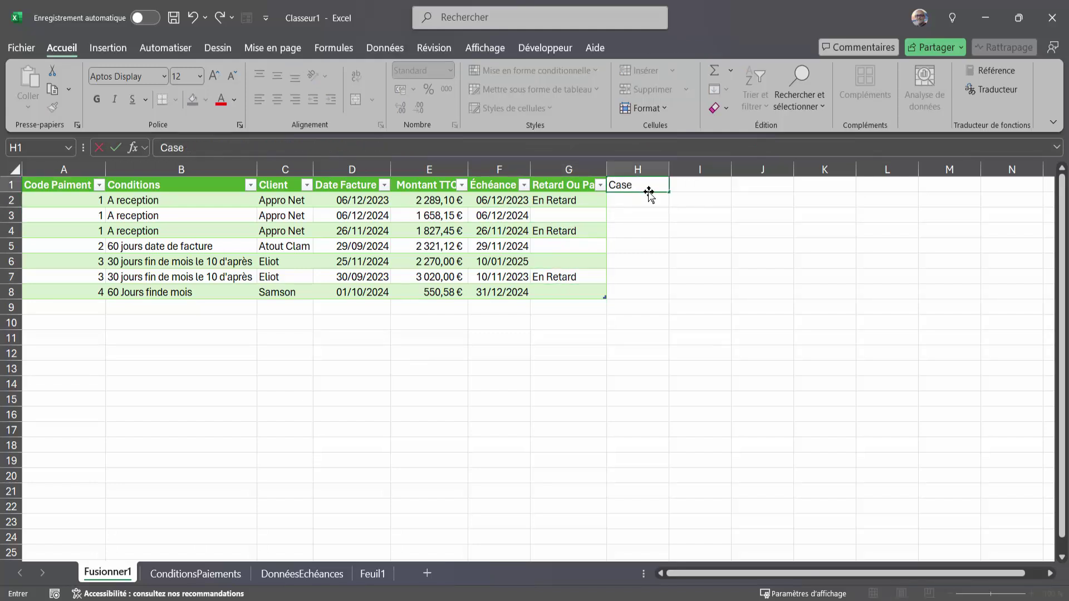
Step: Add a Case header in H1 and insert checkboxes into cells H2:H8
key("Return")
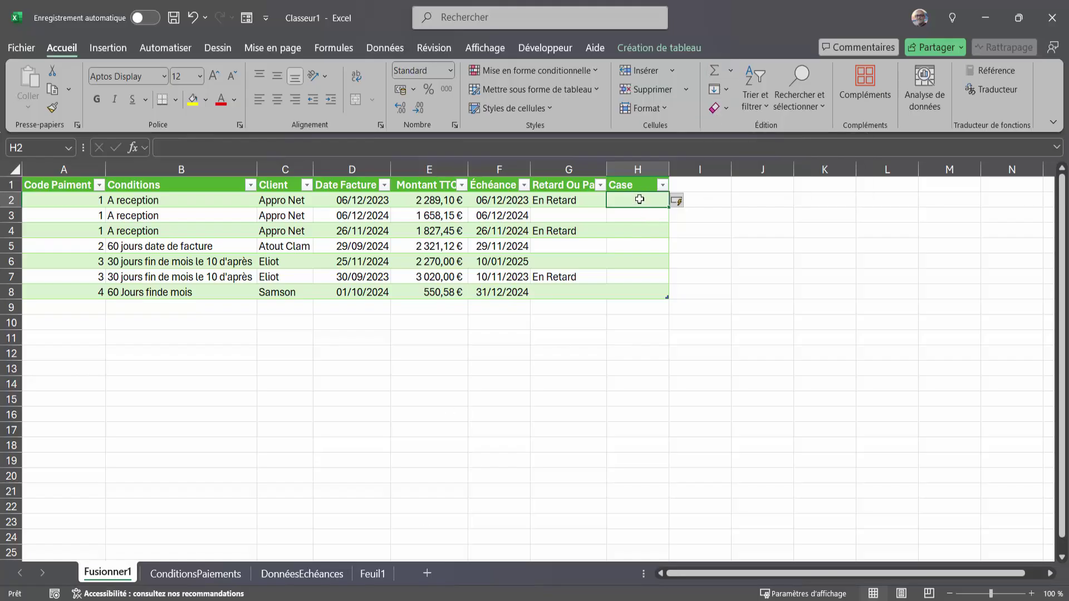
left_click_drag(639, 201, 639, 294)
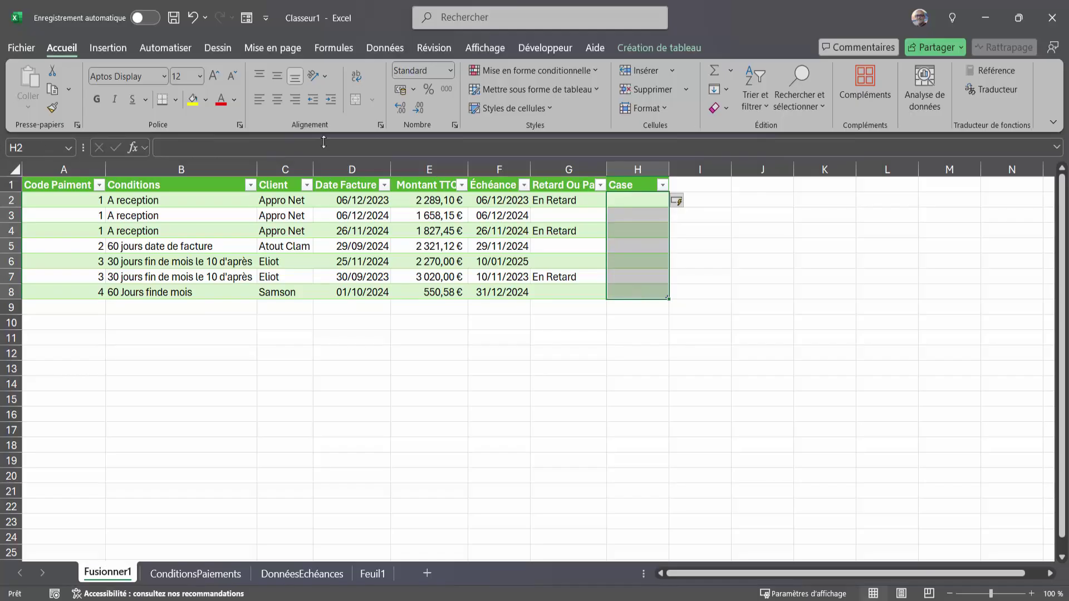
left_click(108, 49)
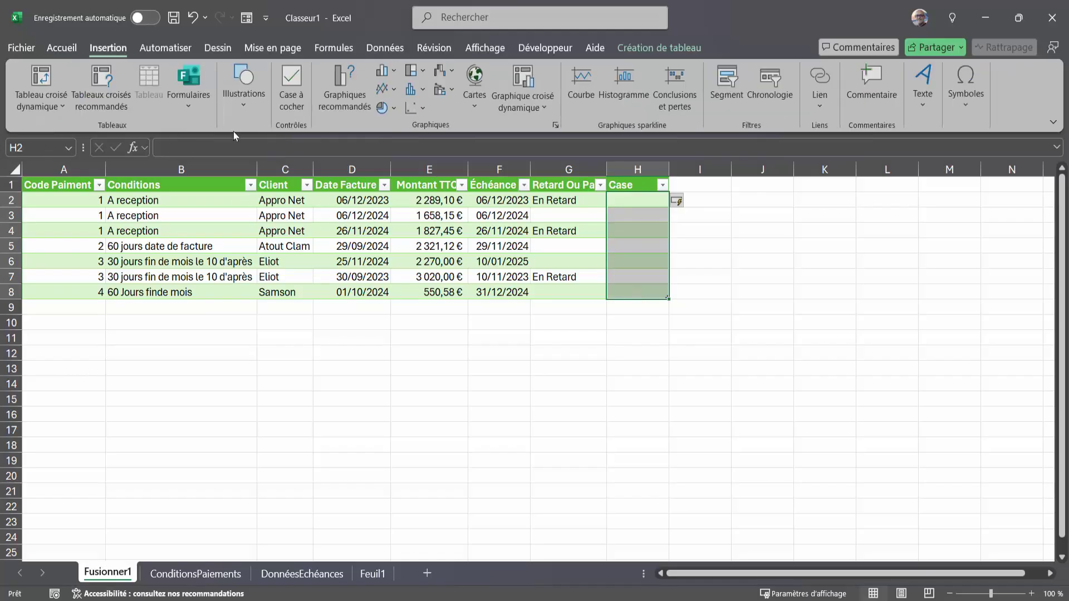
left_click(289, 83)
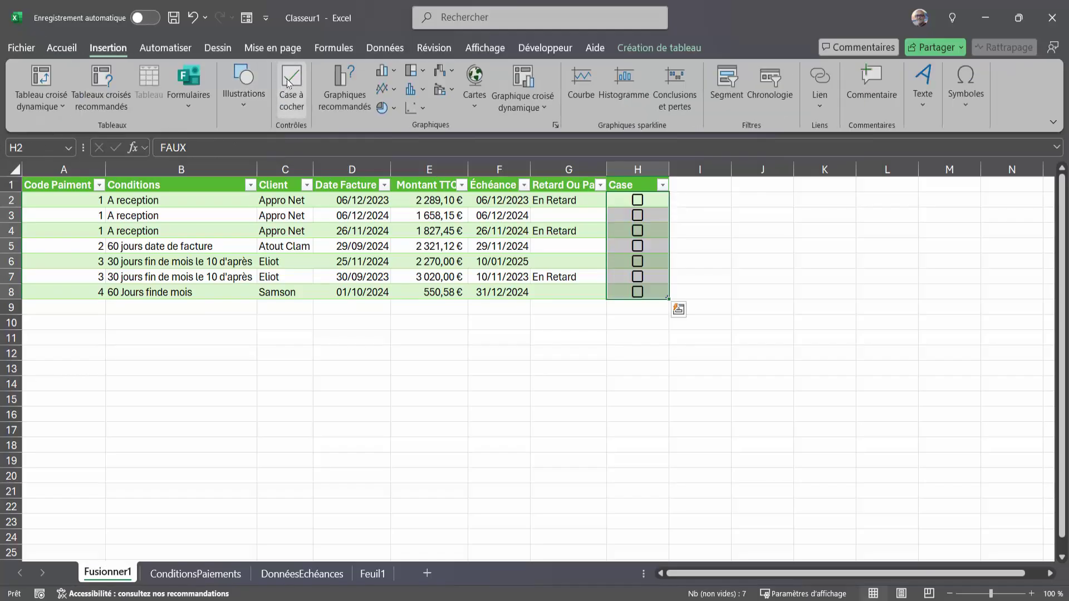
left_click(623, 202)
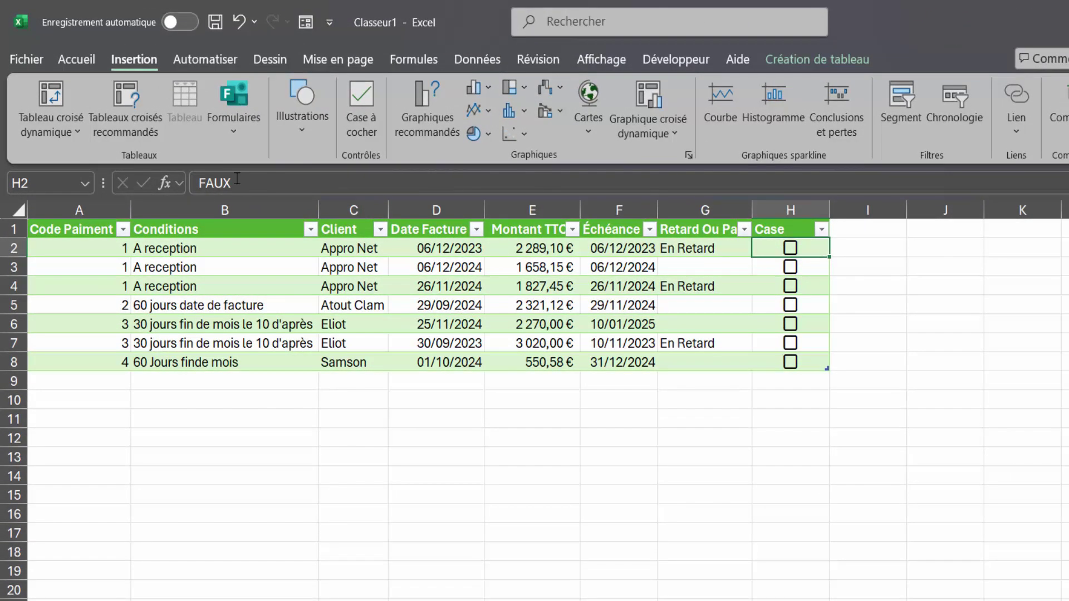
Step: Tick the Case checkboxes for the late invoices in rows 2, 4 and 7
left_click(791, 254)
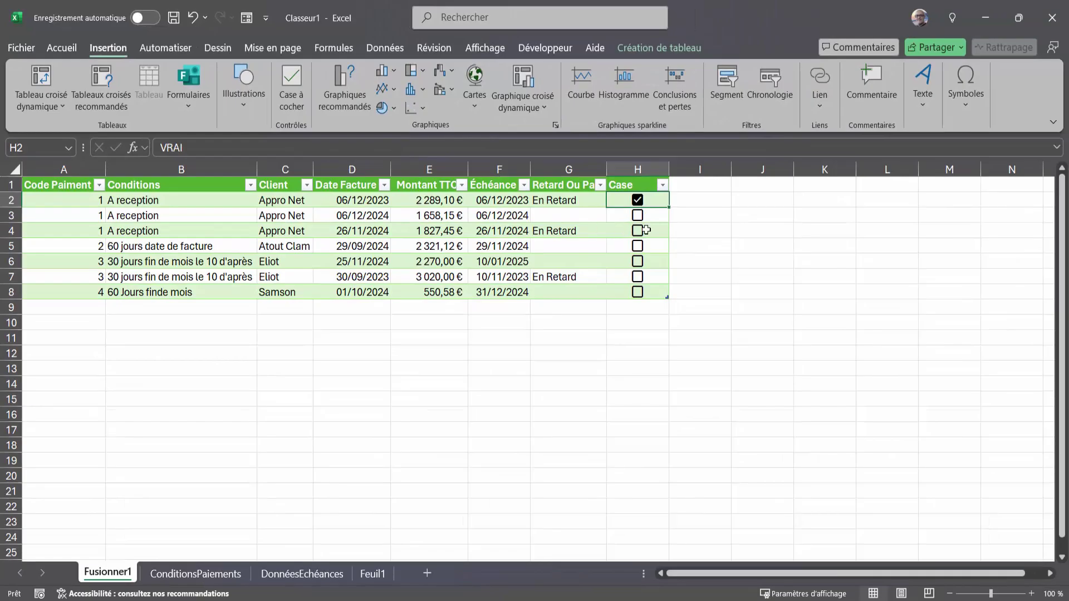
left_click(640, 236)
left_click(638, 231)
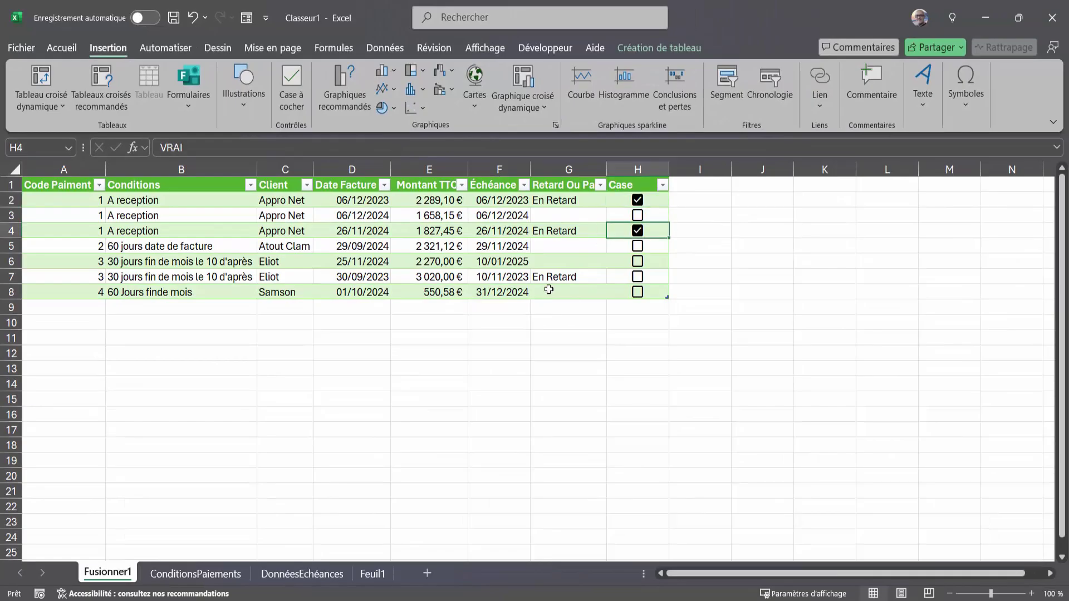
left_click(638, 277)
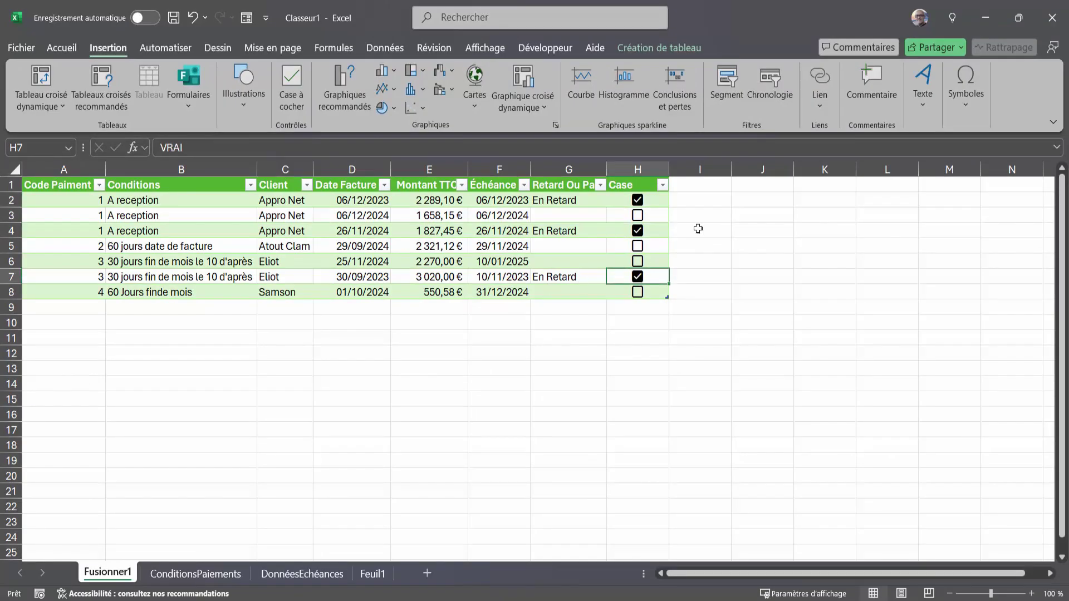
left_click(705, 189)
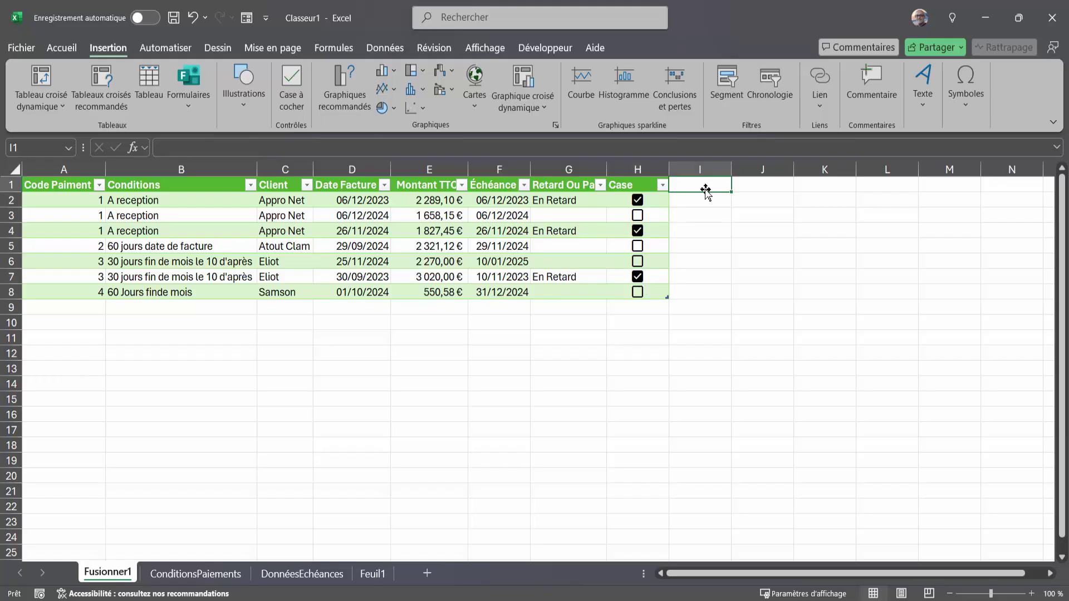
Step: Add an Observation header in I1 and widen column I slightly
type("Observation")
key("Return")
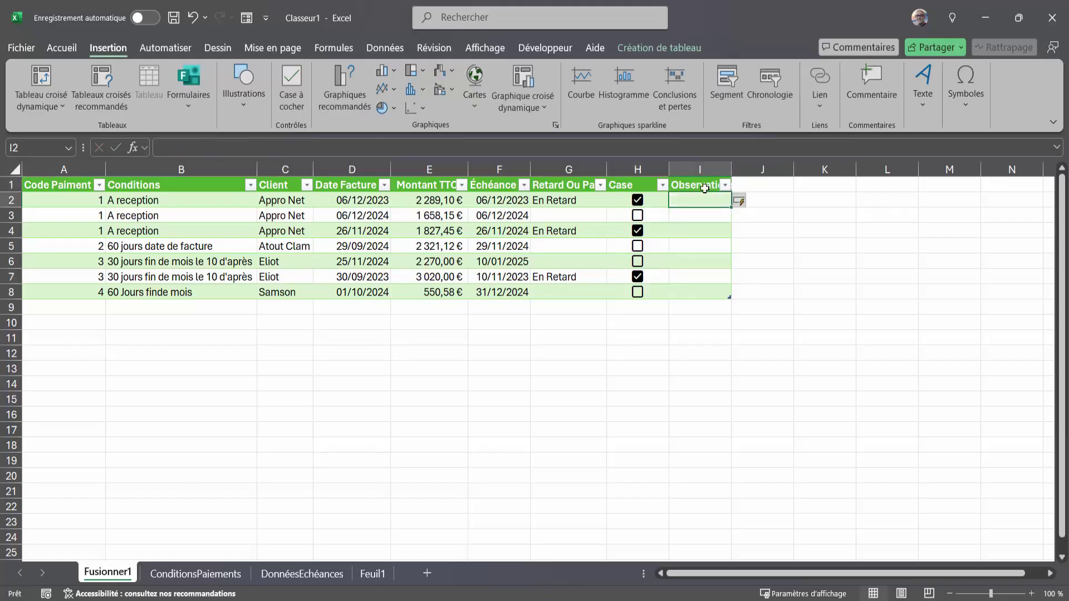
left_click_drag(734, 165, 742, 166)
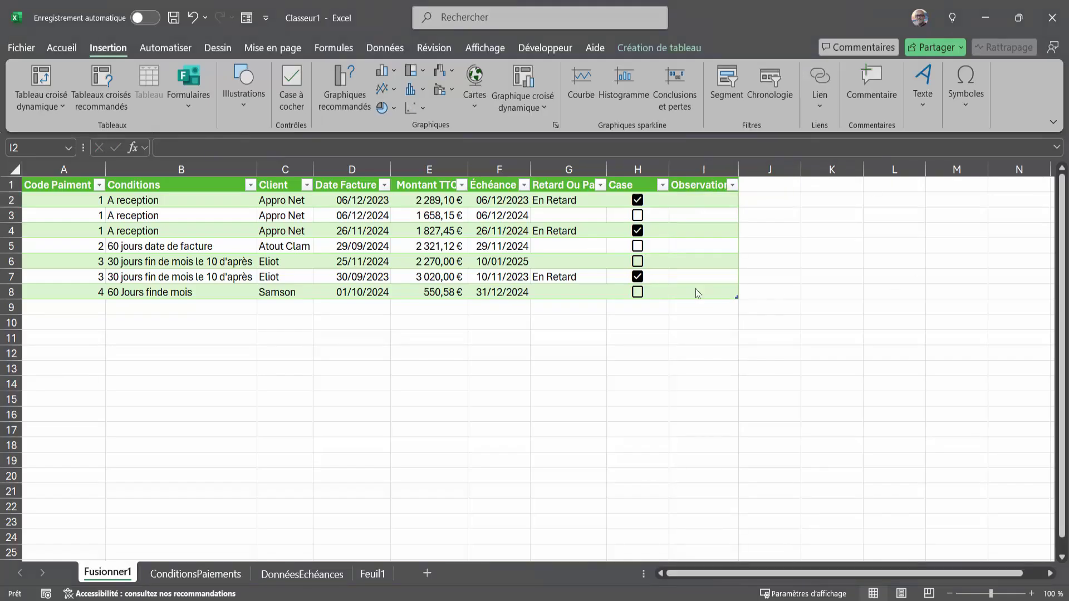
left_click(693, 201)
type("=")
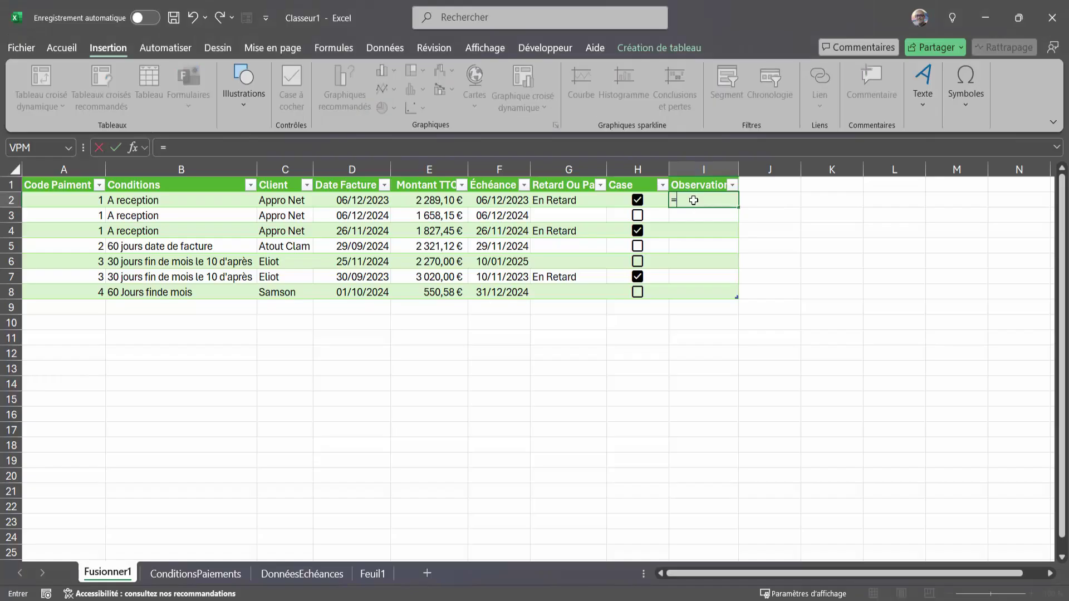
type("SI(")
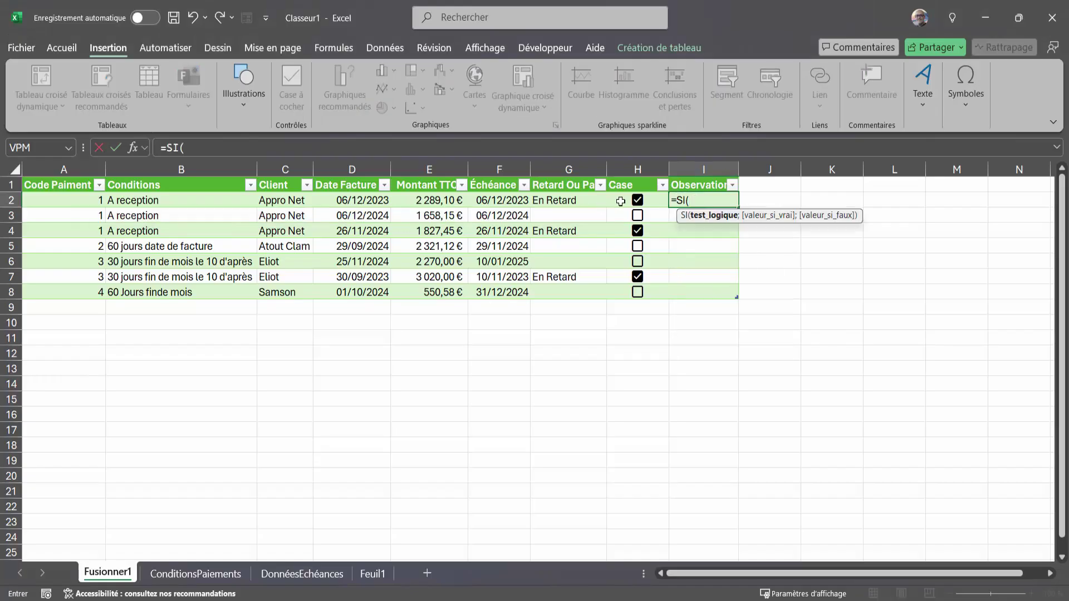
left_click(628, 200)
type("=")
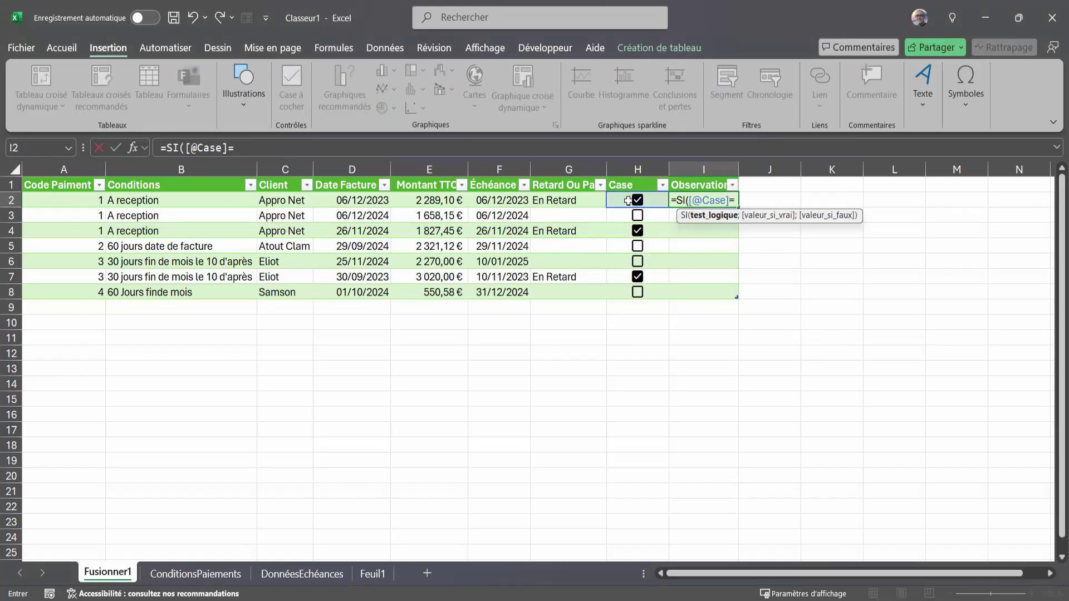
type("VRAI")
key("Escape")
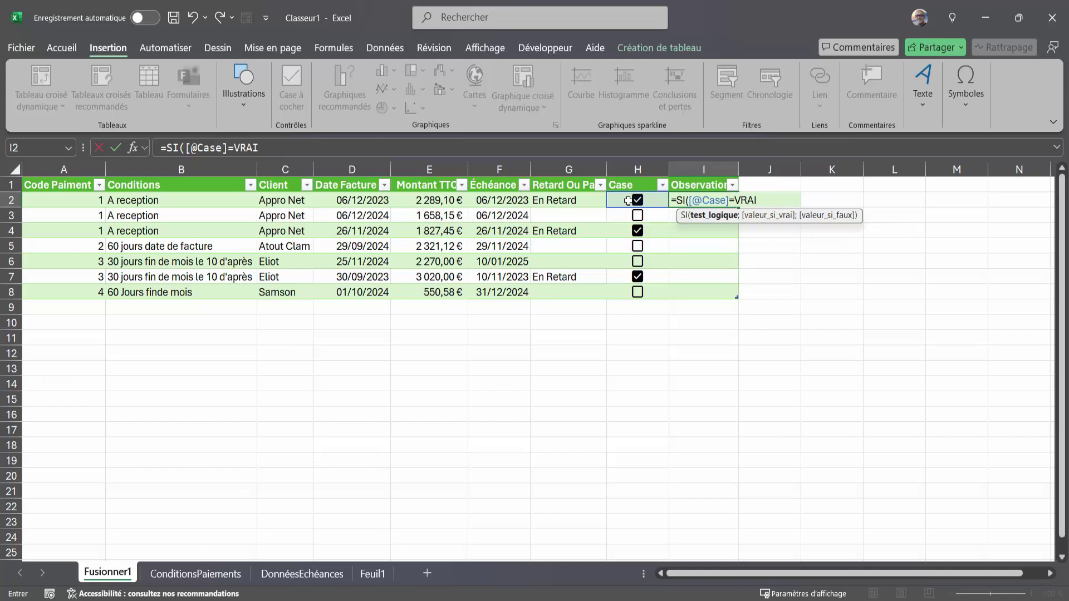
type(";\"")
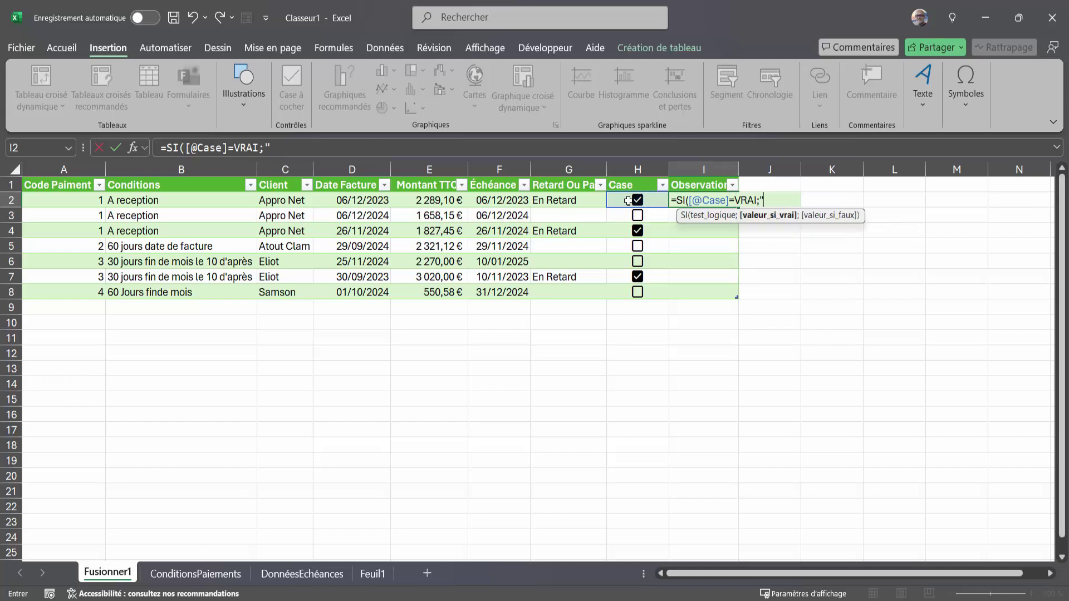
key("BackSpace")
type("auj")
double_click(797, 228)
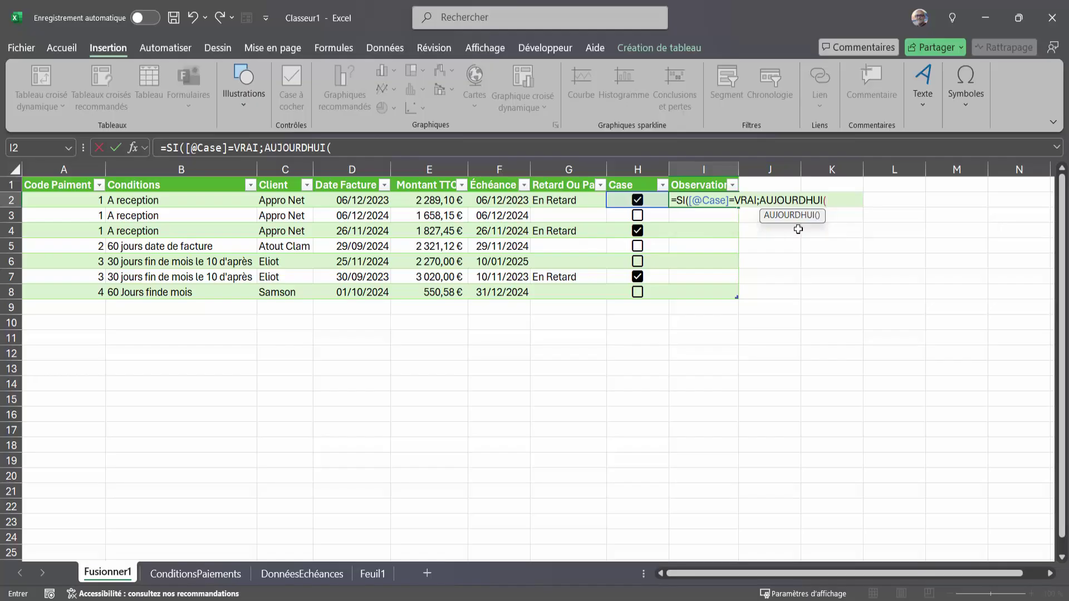
type(")-")
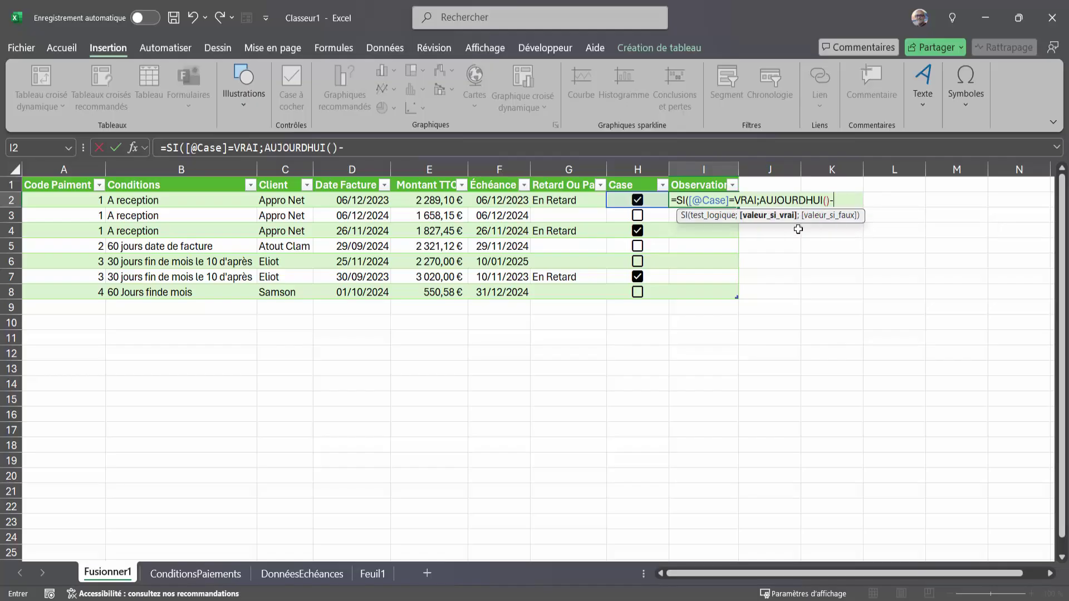
left_click(497, 196)
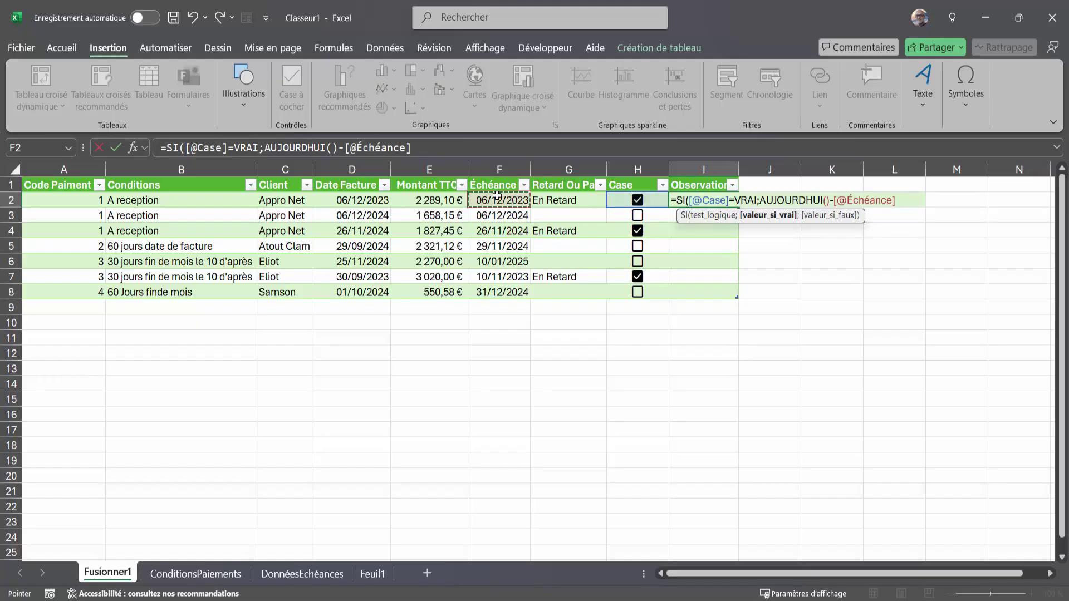
type("&\"")
type(" Jours\"")
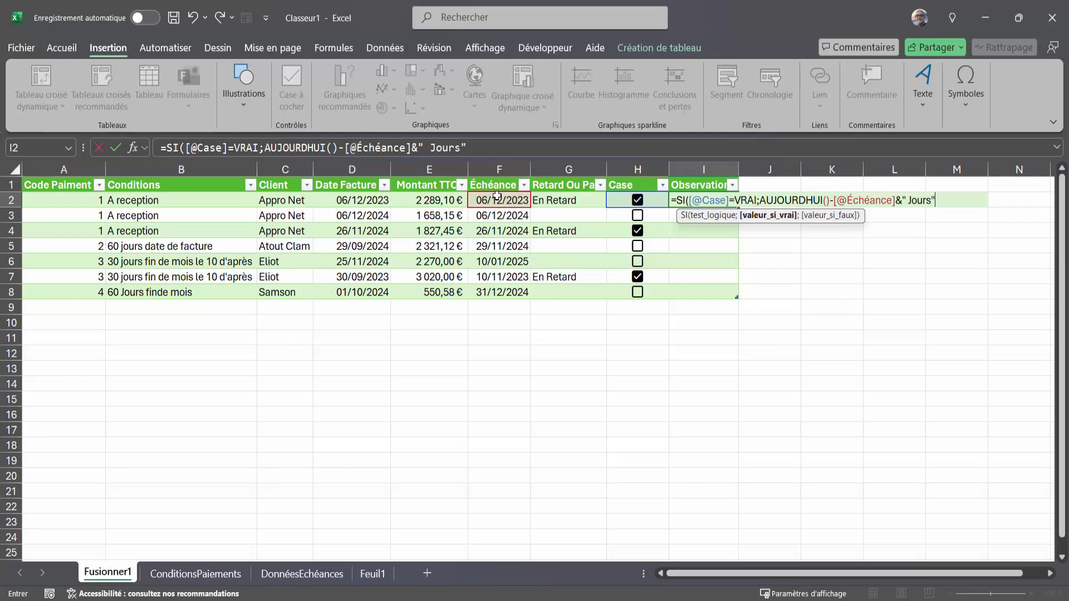
type(")")
left_click(964, 207)
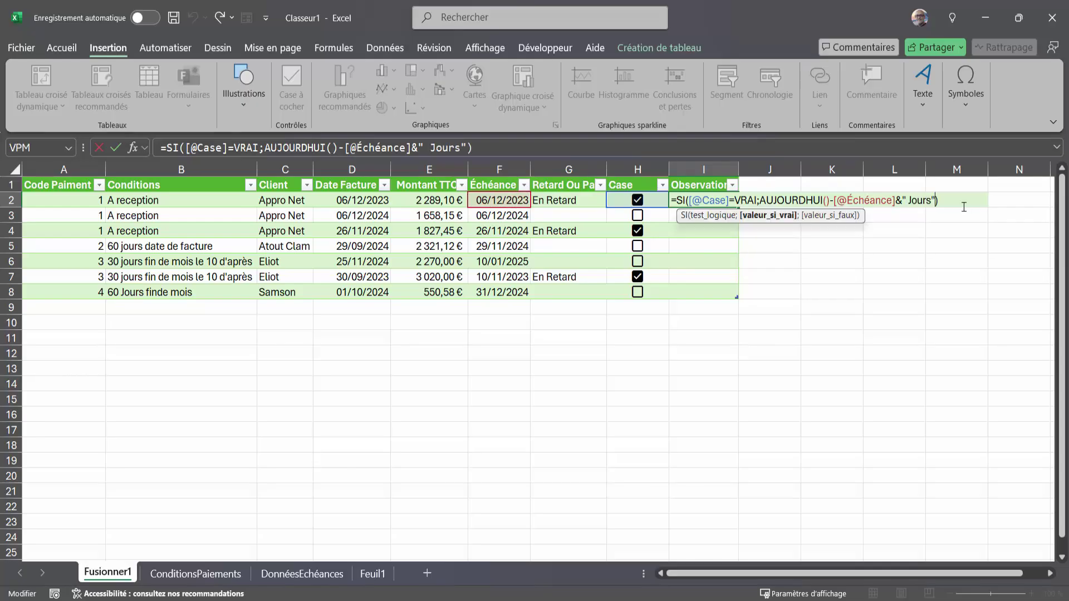
type(";")
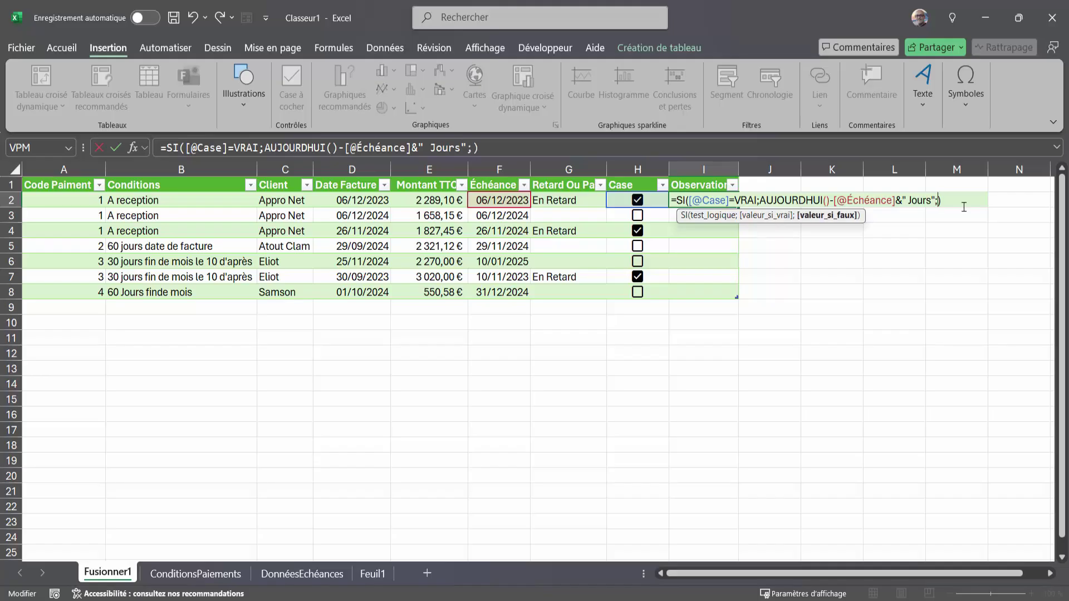
type("\"\"")
key("Return")
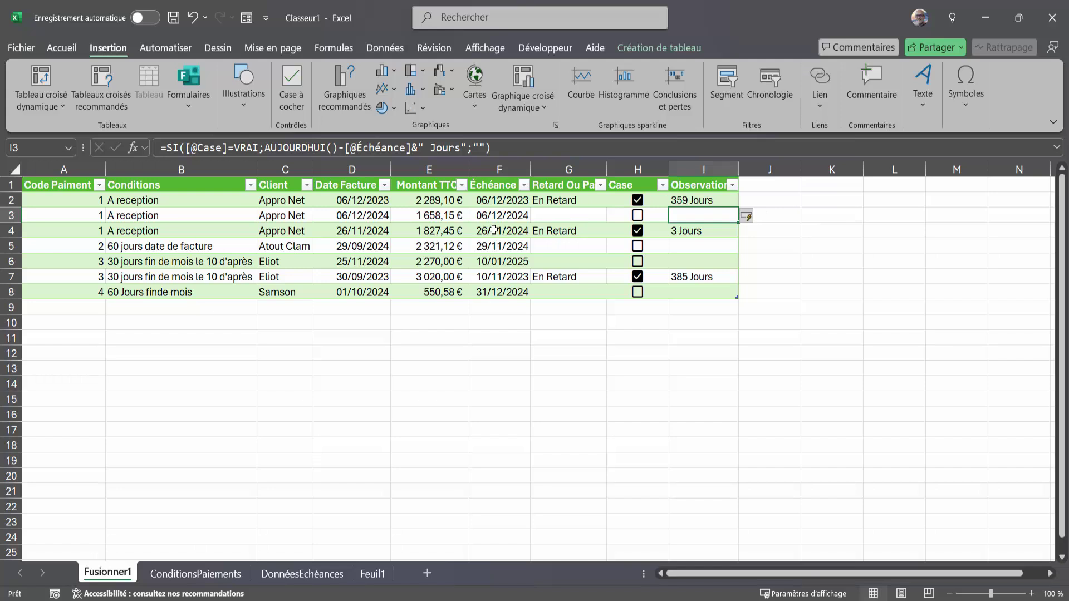
Step: Check the days-late results: 359, 3 and 385 Jours in I2, I4 and I7
left_click(689, 202)
left_click(691, 235)
left_click(692, 279)
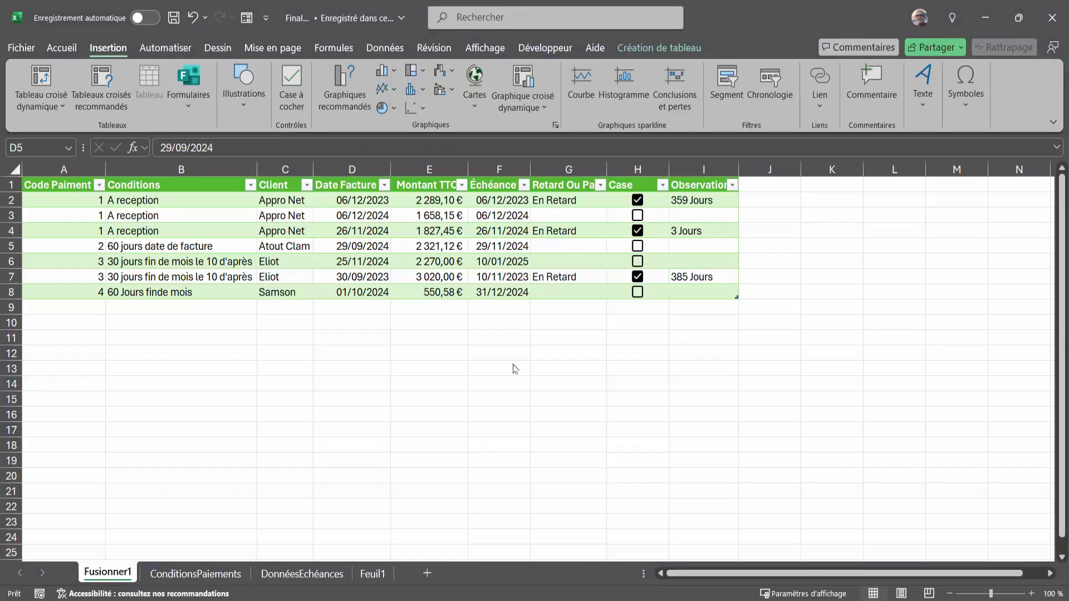
Step: Review the two new Nael invoice rows (1000.00€, 558.00€) in Client.pdf, then close it
left_click(331, 250)
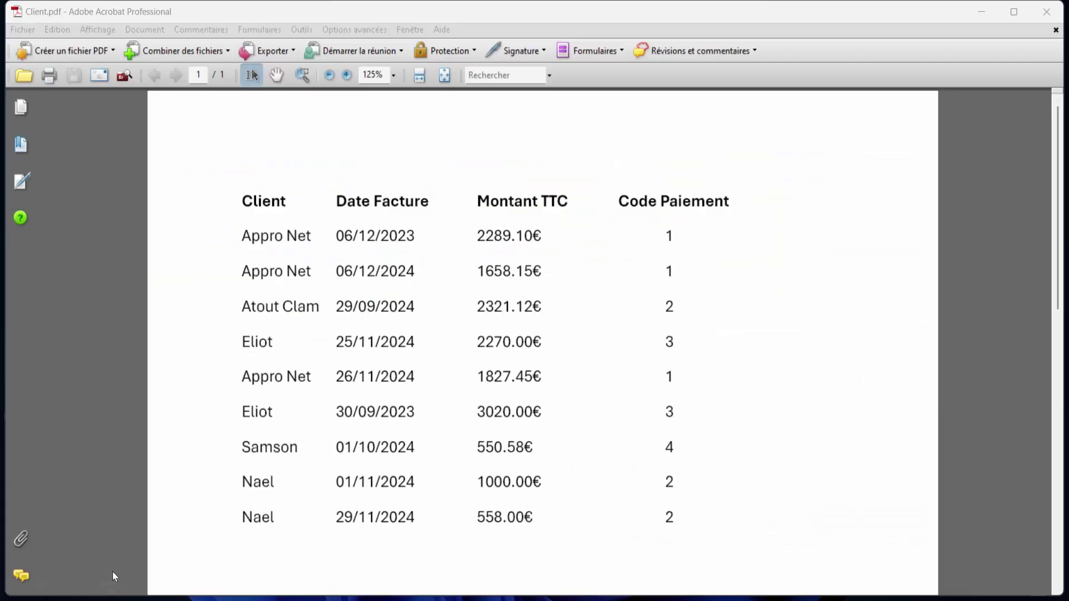
left_click_drag(233, 483, 677, 520)
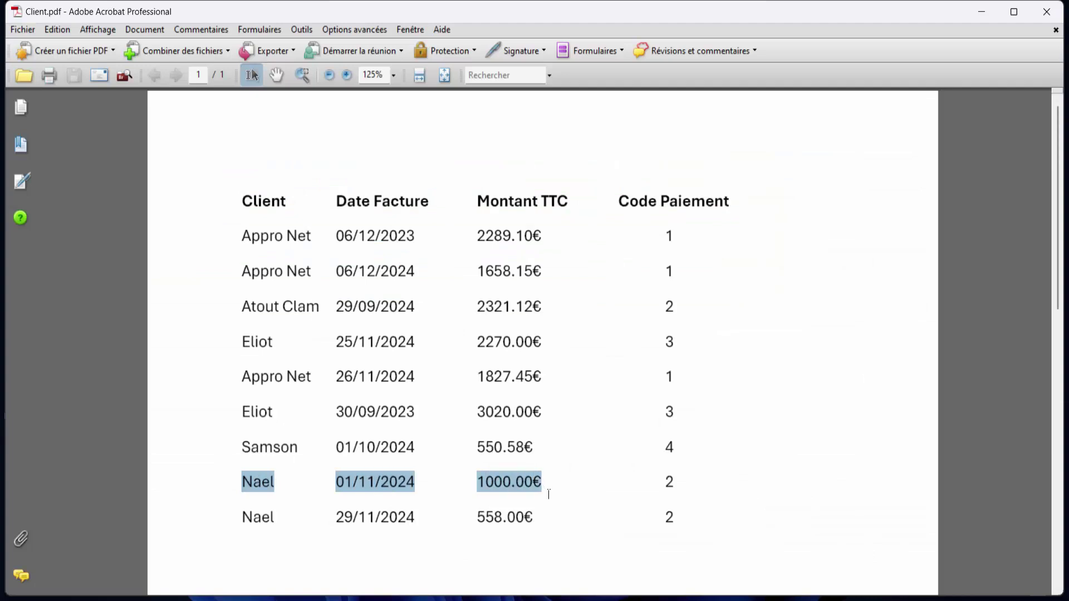
left_click(674, 492)
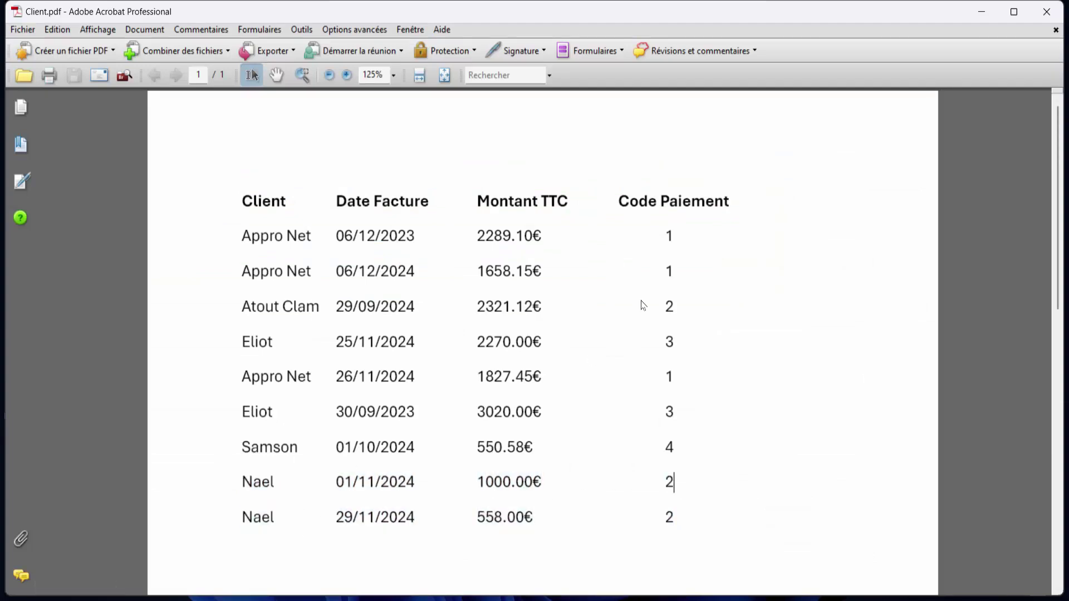
left_click(1047, 12)
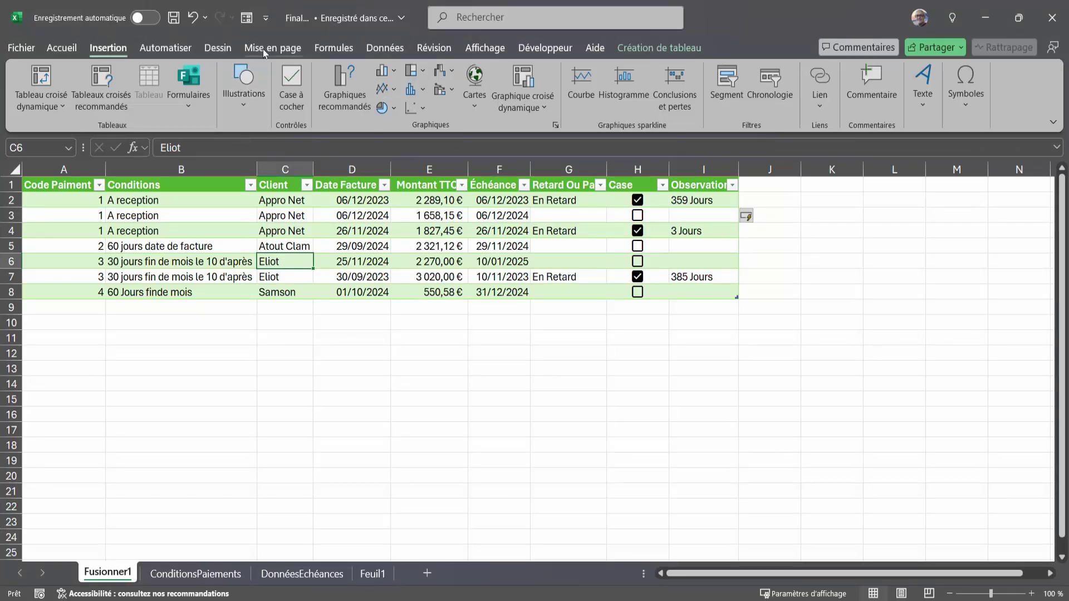
Step: Refresh the Fusionner1 table with Données > Actualiser tout and the table's Actualiser command
left_click(334, 49)
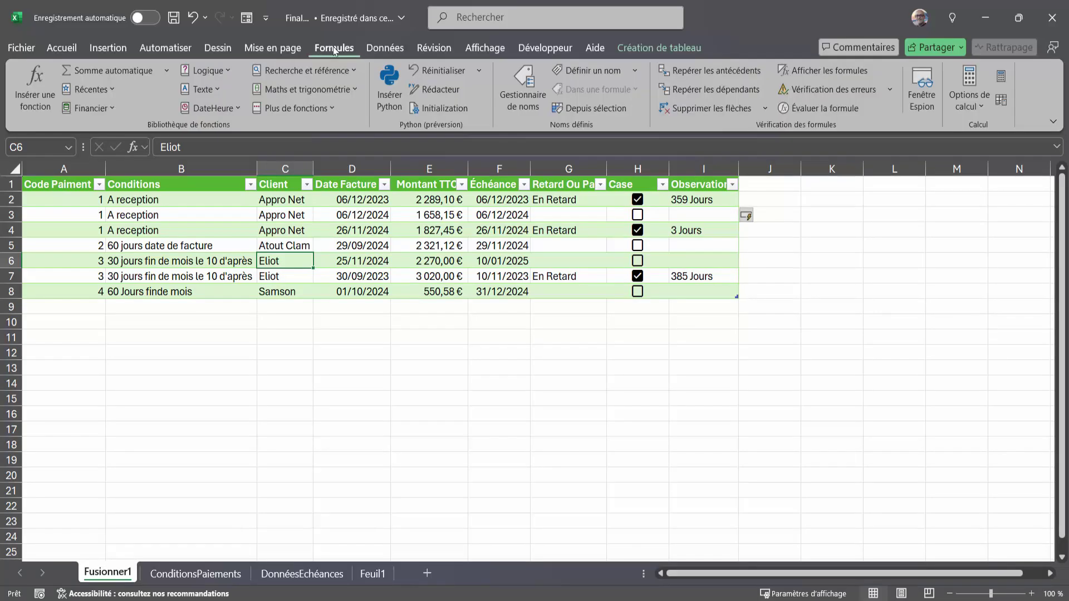
left_click(385, 48)
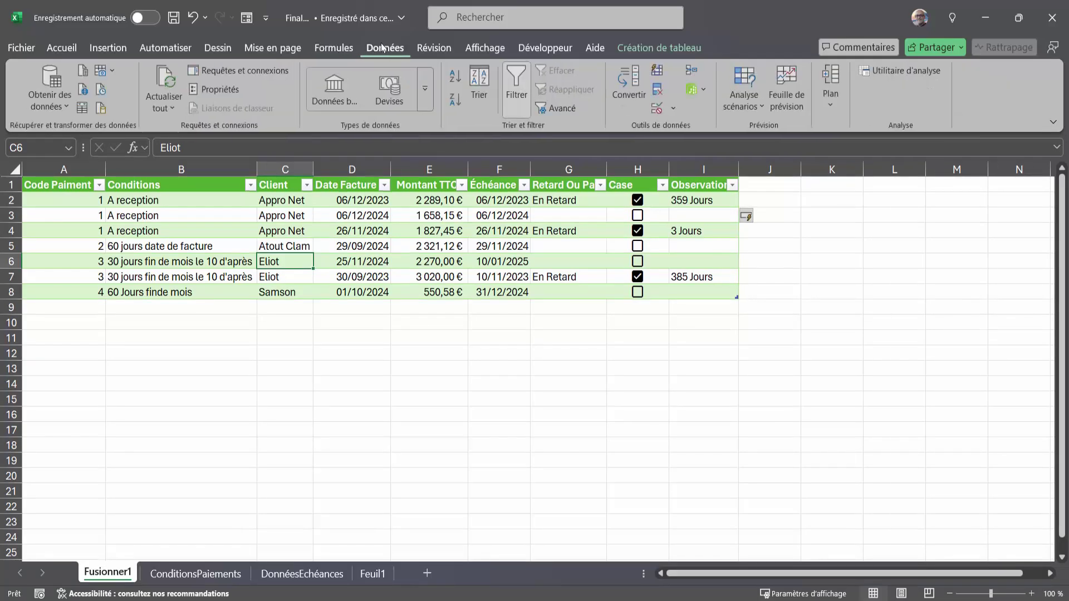
left_click(171, 109)
left_click(174, 131)
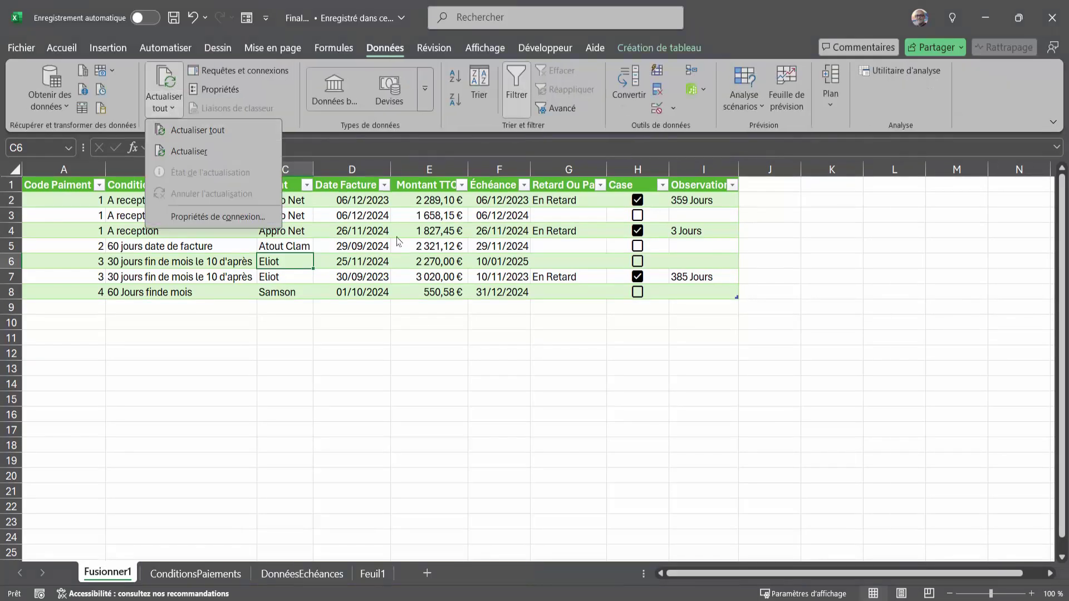
left_click(370, 233)
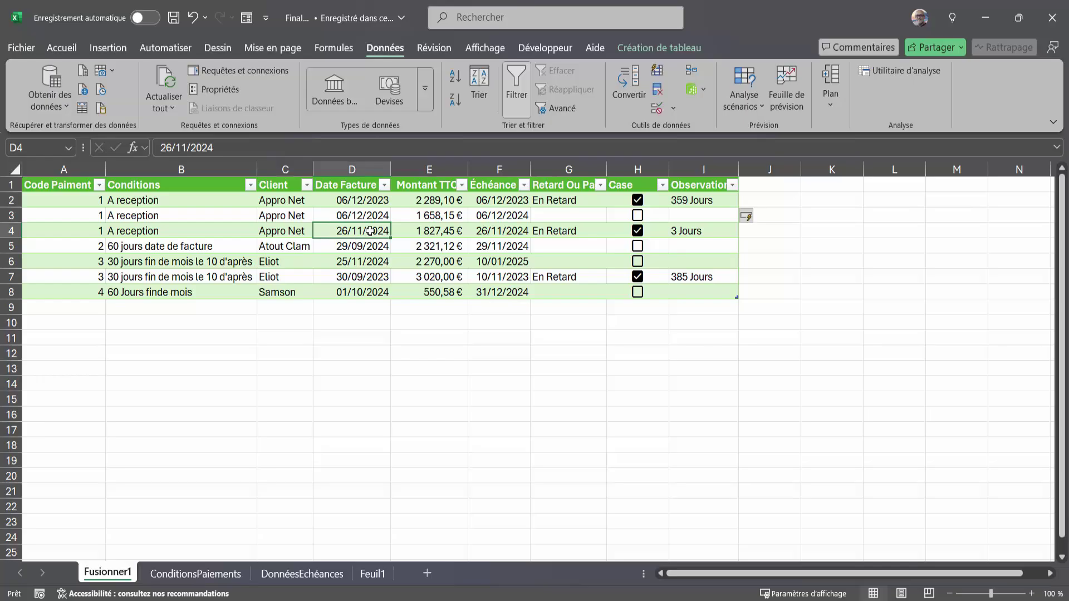
right_click(370, 231)
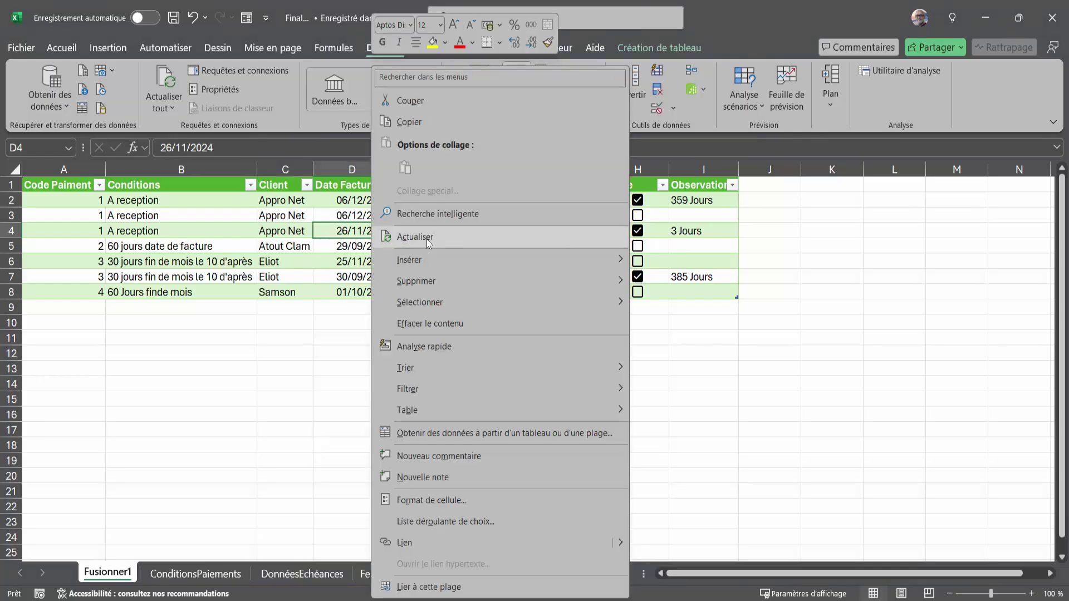
left_click(428, 240)
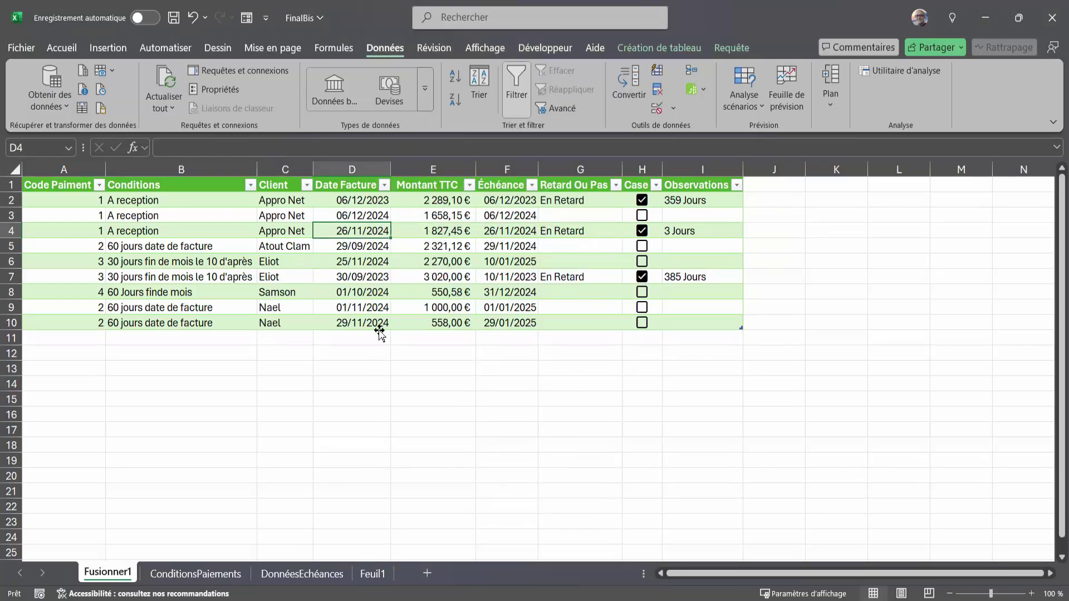
Step: Check the new Nael rows 9–10 for due dates 01/01/2025, 29/01/2025 and late status
left_click(285, 308)
left_click_drag(285, 307, 284, 317)
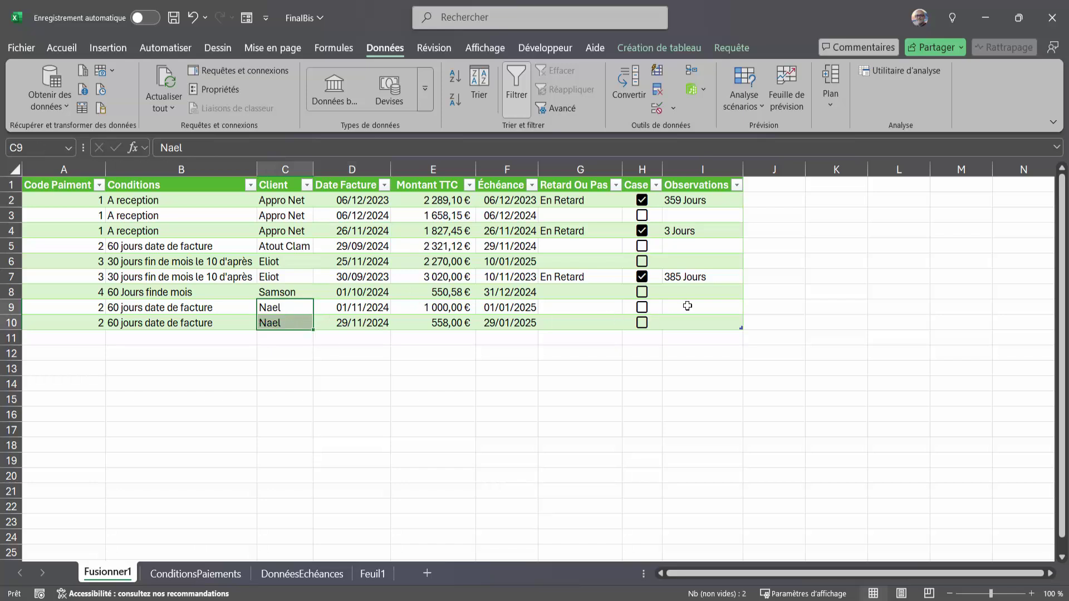
left_click(523, 306)
left_click(516, 324)
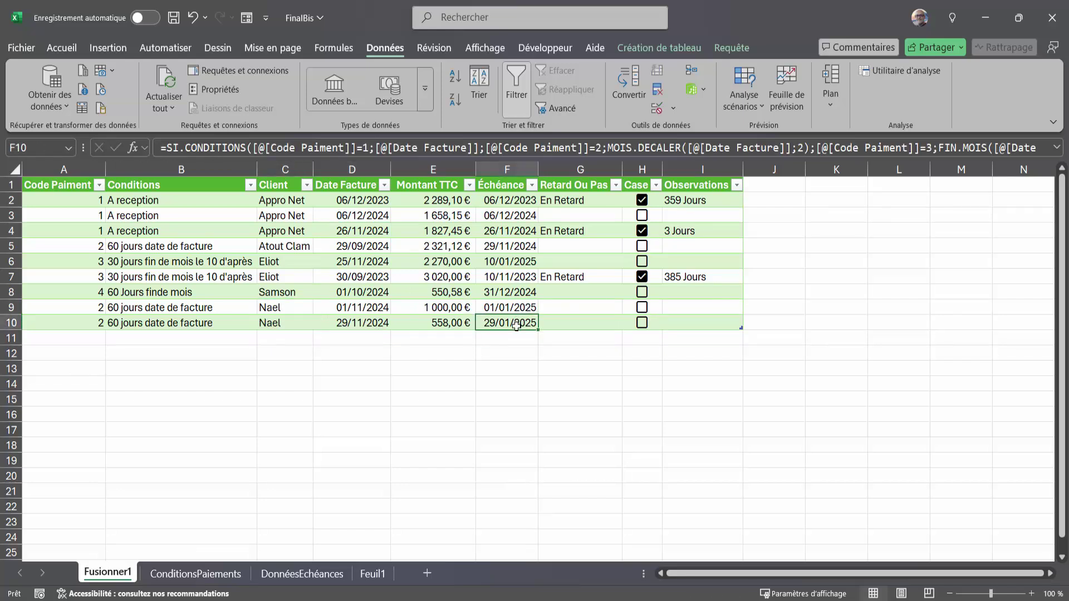
left_click(587, 307)
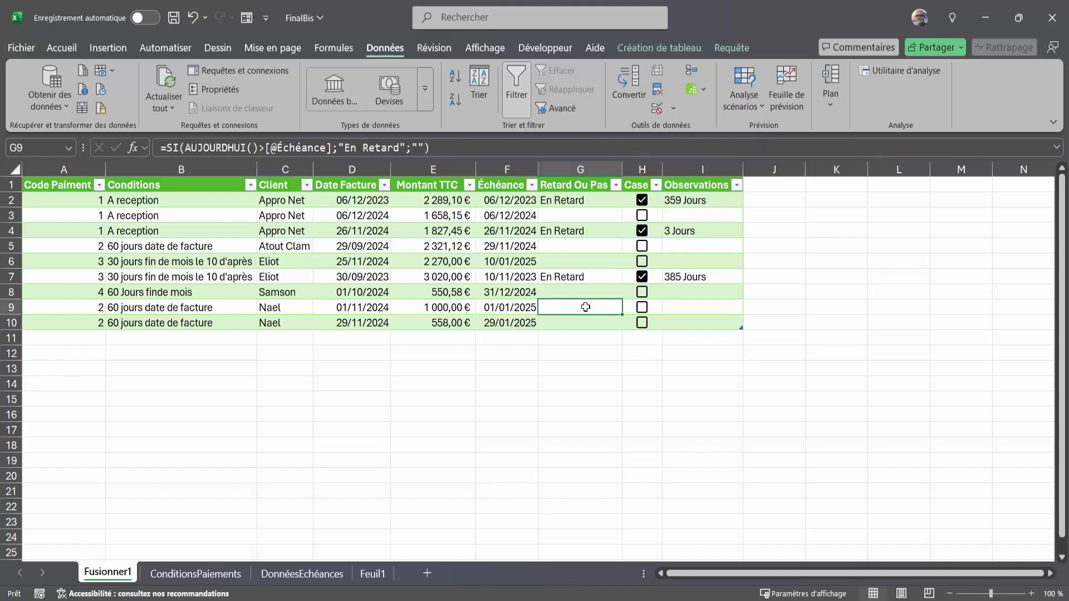
left_click(642, 308)
left_click(508, 274)
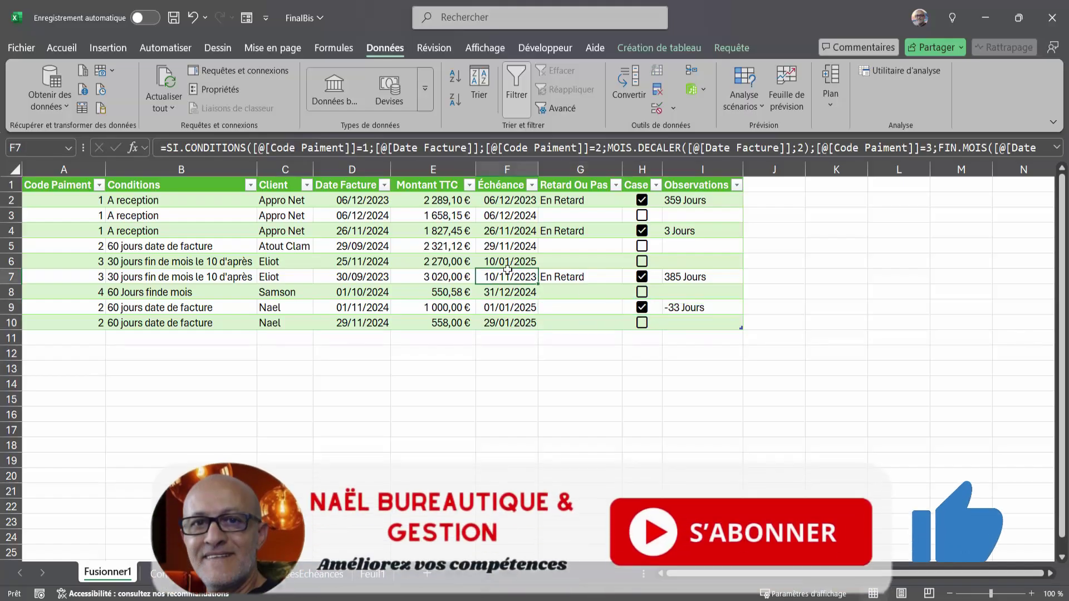
key("ctrl+z")
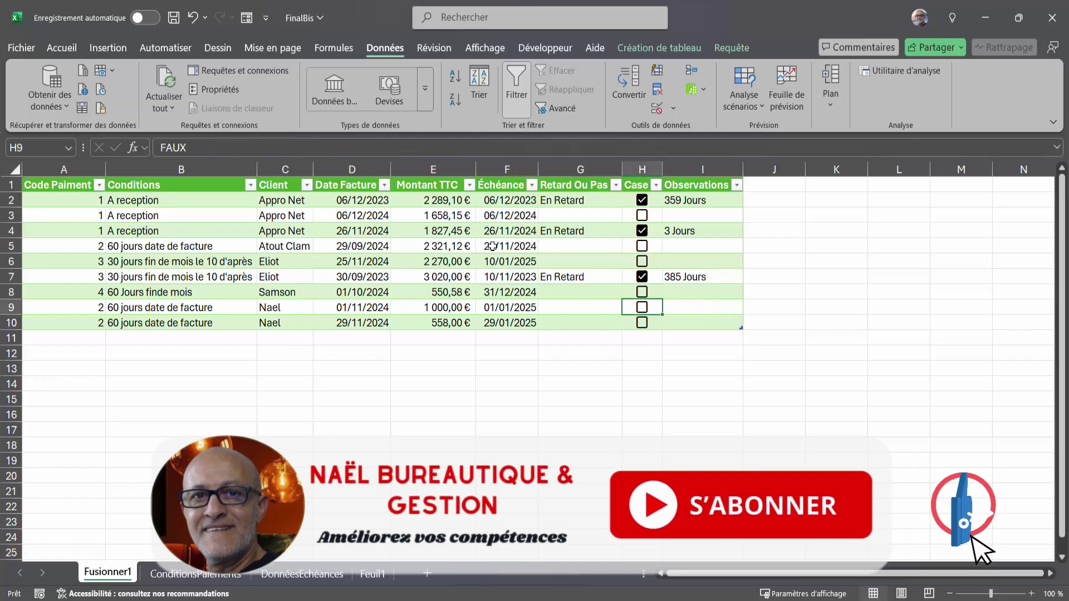
left_click(341, 246)
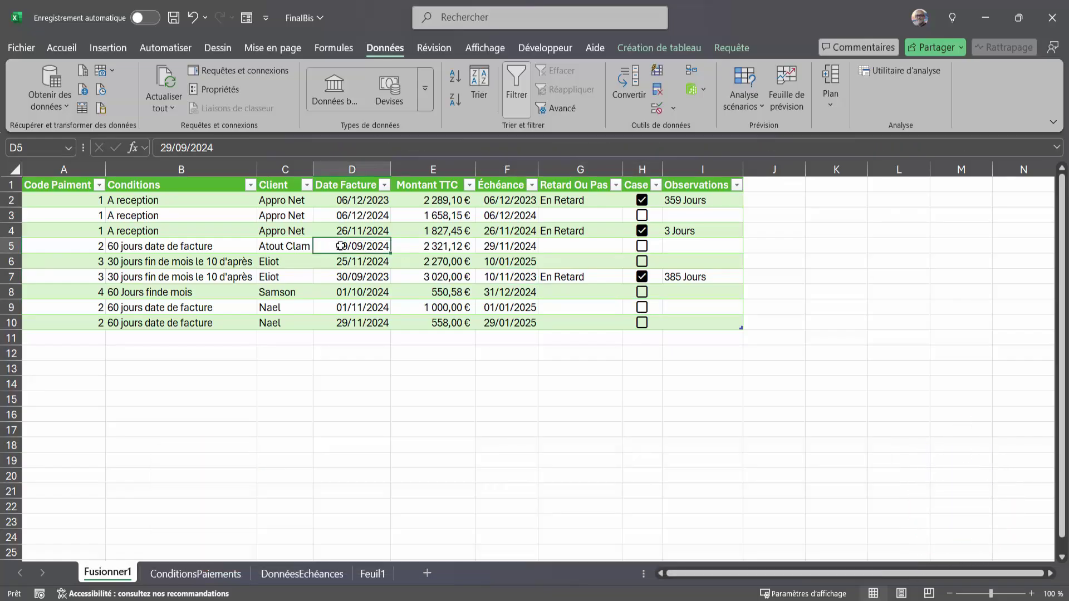